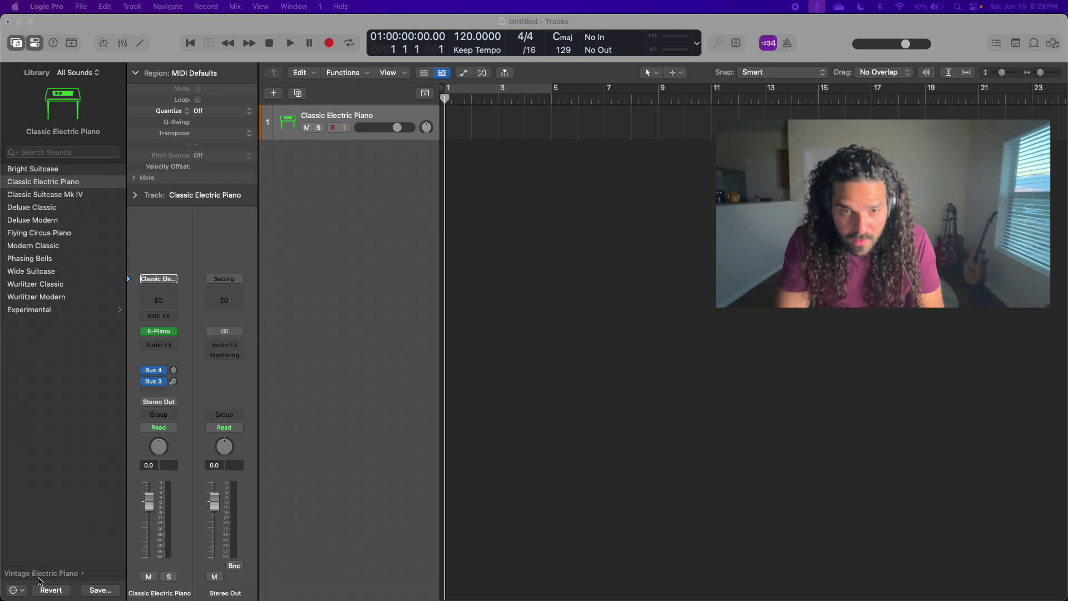
- Load the Roots - Kick preset from the user channel strip settings onto the Classic Electric Piano track
left_click(40, 574)
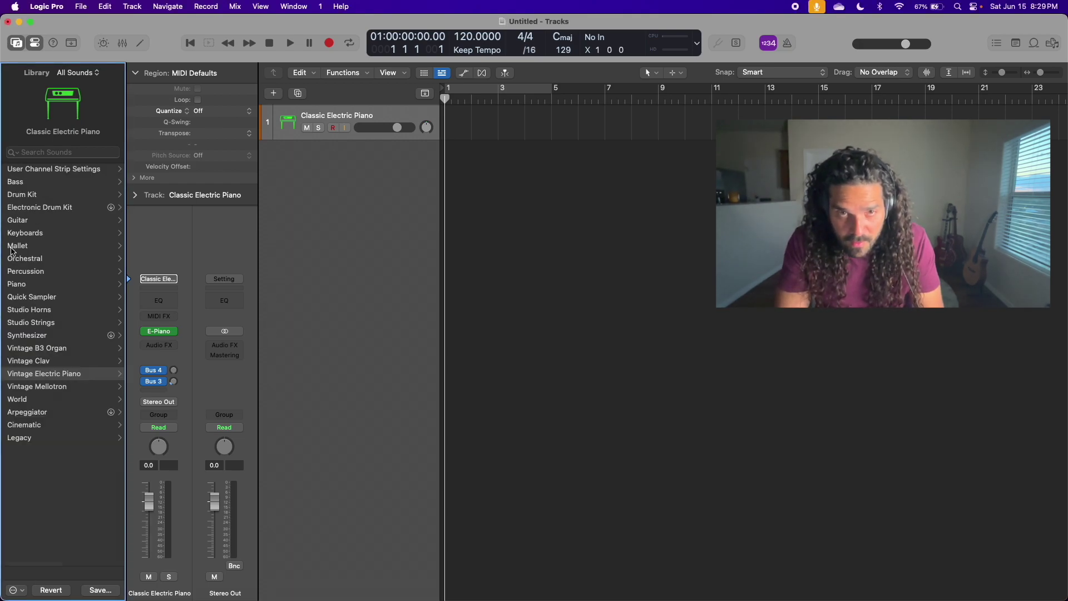
left_click(36, 170)
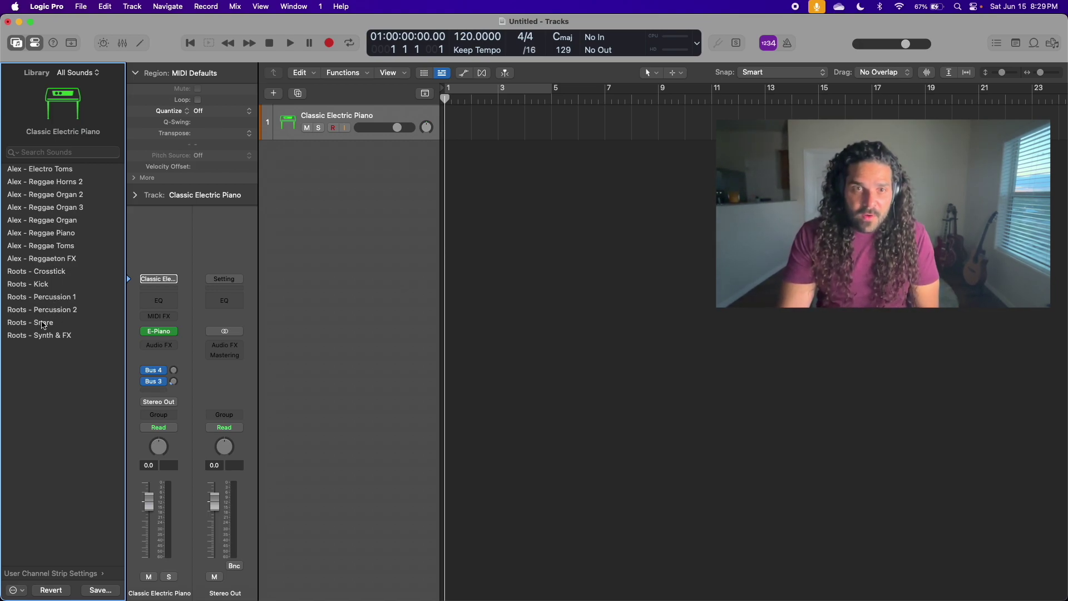
left_click(40, 284)
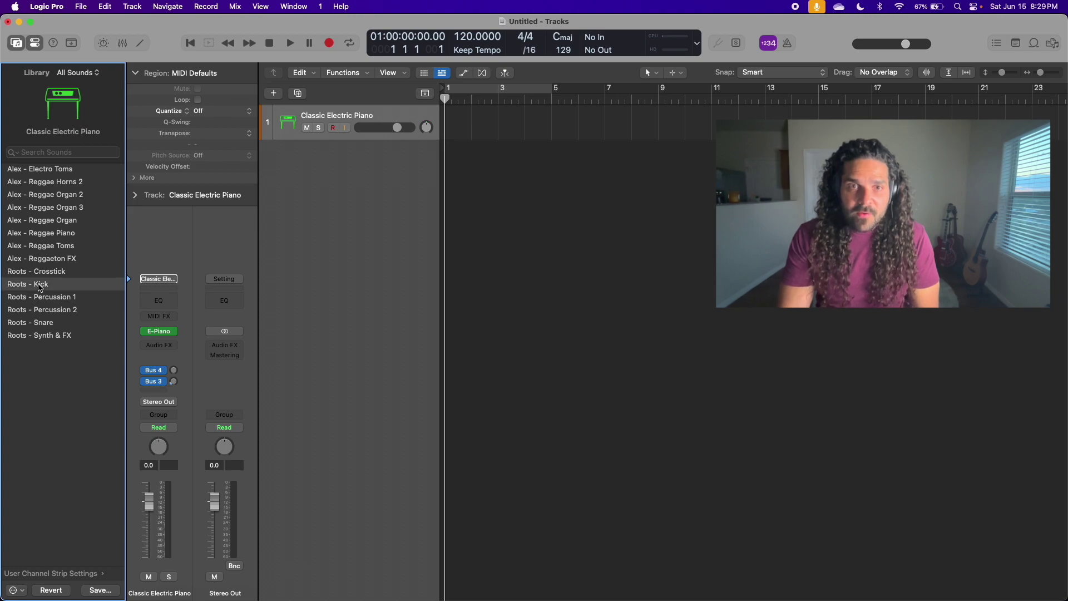
- Duplicate the kick track and load the Roots - Snare preset onto the new track
left_click(359, 118)
key("super+d")
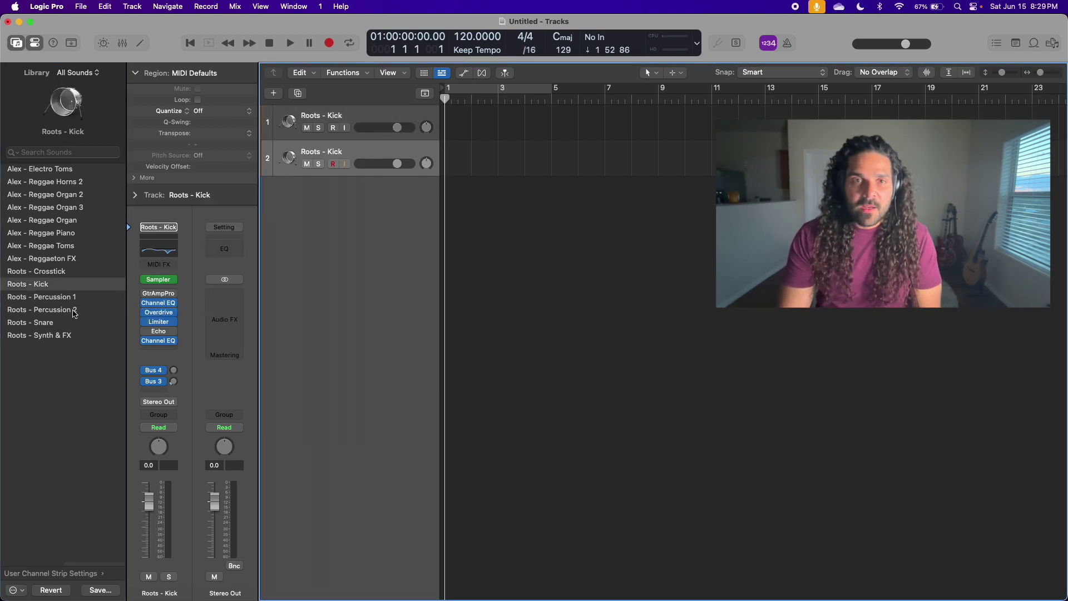
left_click(49, 322)
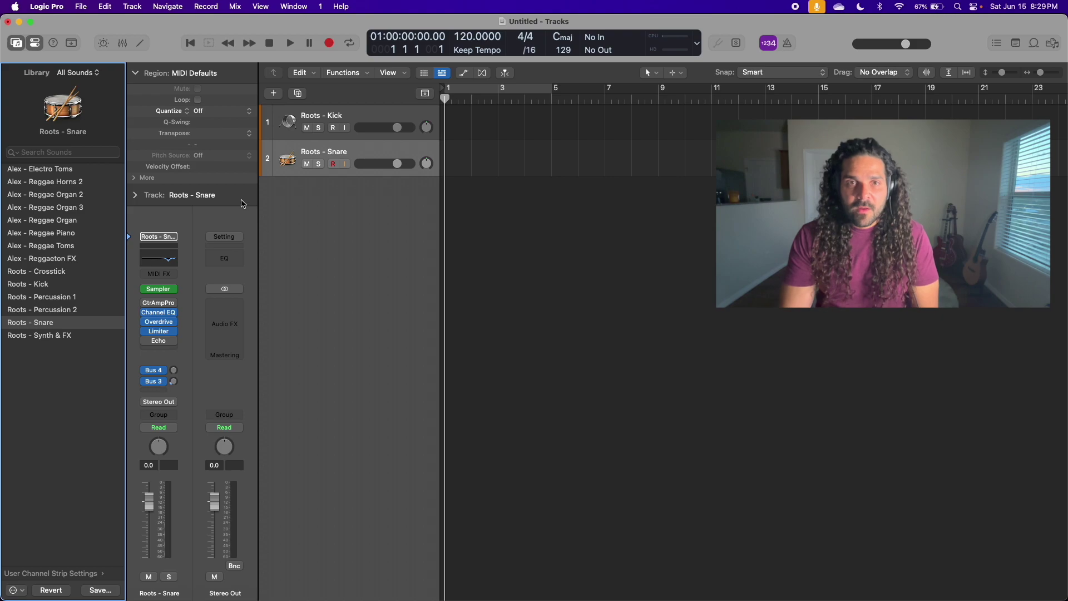
- Add two more tracks below the snare, one with the Reggae Toms preset and one with Reggae Organ 3
key("super+d")
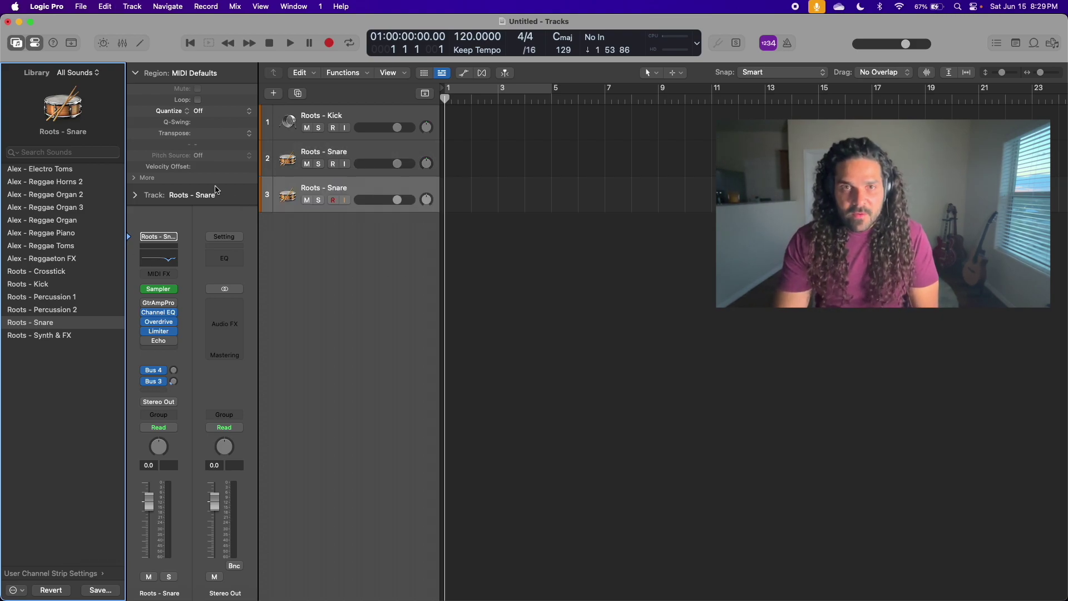
left_click(49, 247)
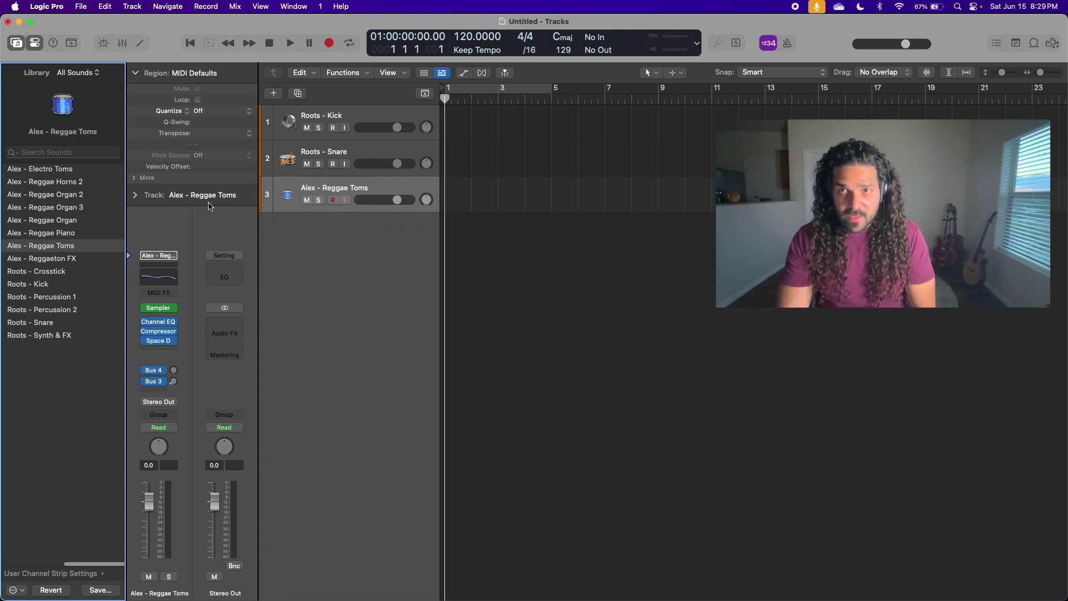
left_click_drag(61, 209, 329, 183)
- Add a Slow Jam drum kit track by duplicating the kick track, and move it to the top of the track list
left_click(319, 118)
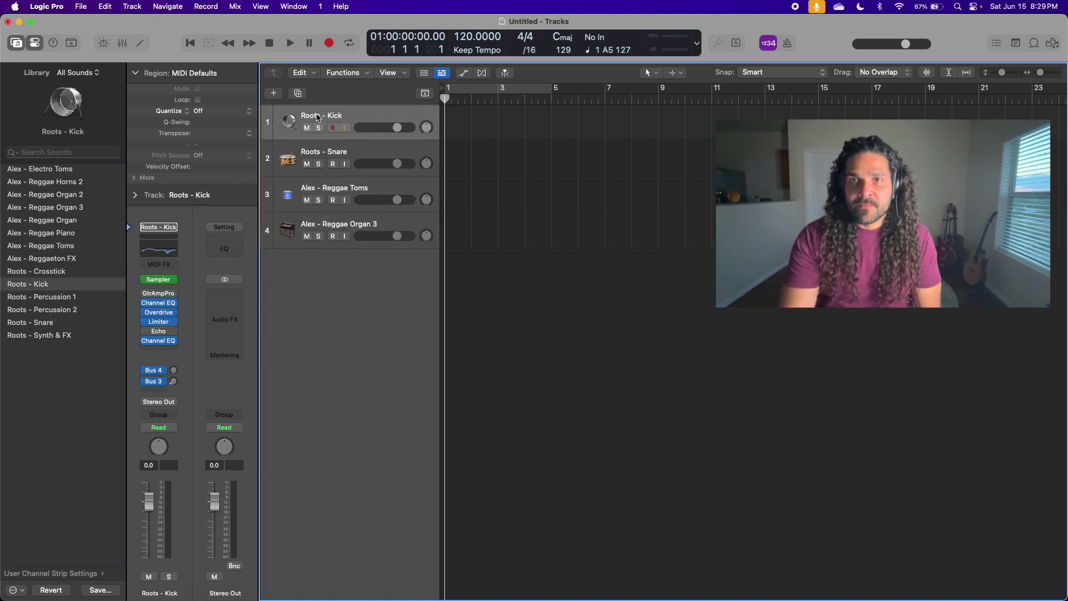
key("super+d")
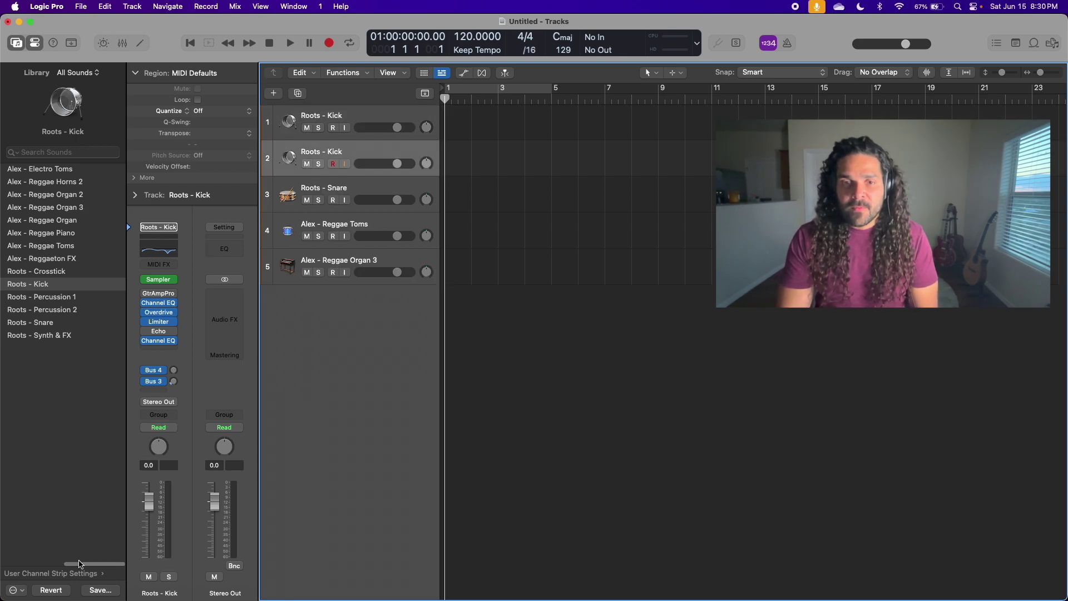
left_click(68, 578)
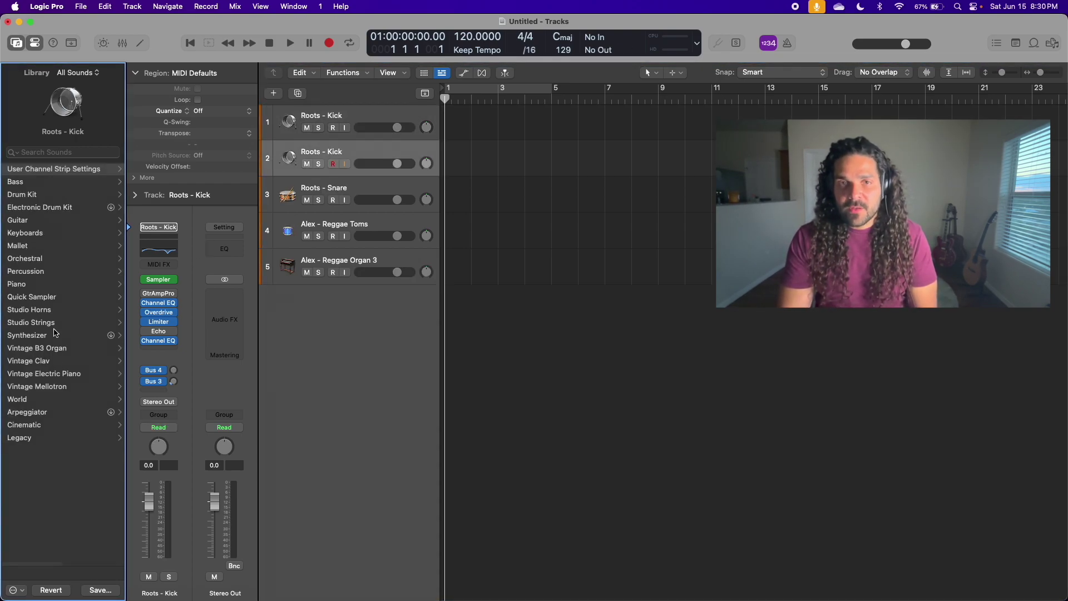
left_click(48, 194)
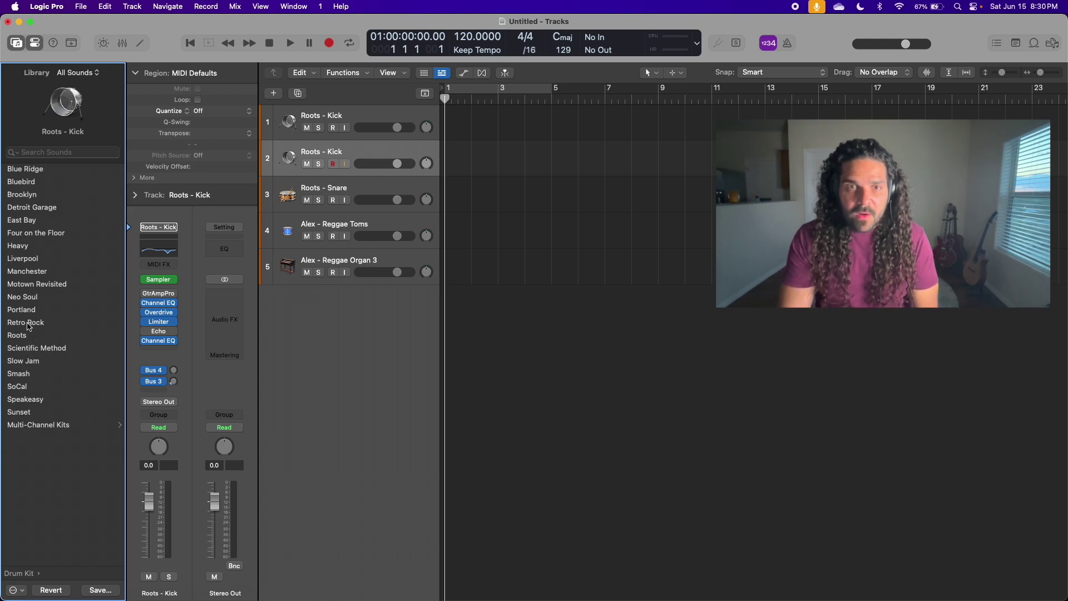
left_click(30, 362)
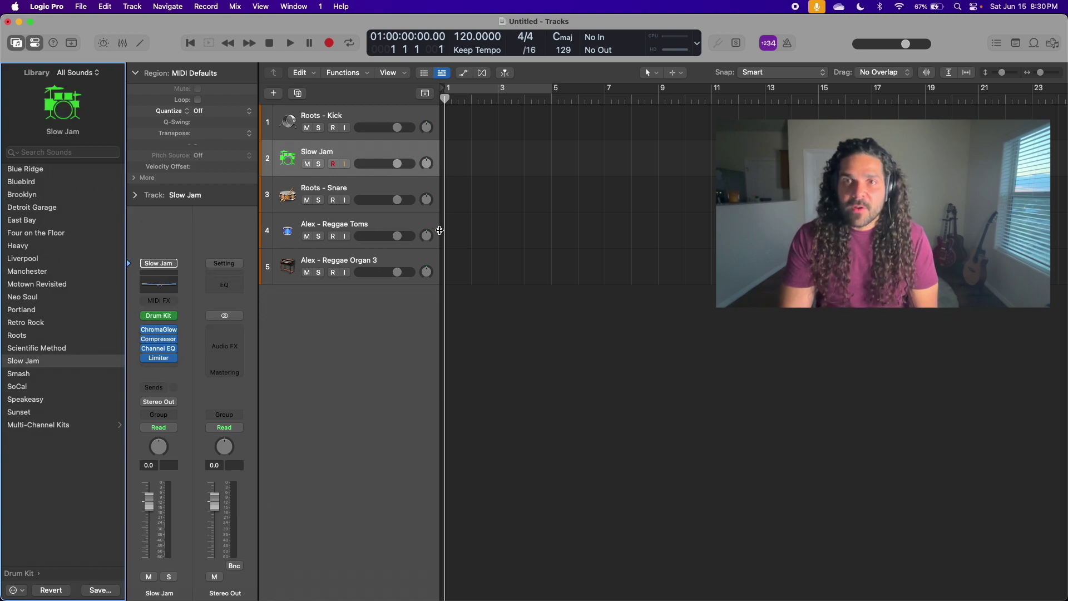
left_click_drag(371, 155, 369, 111)
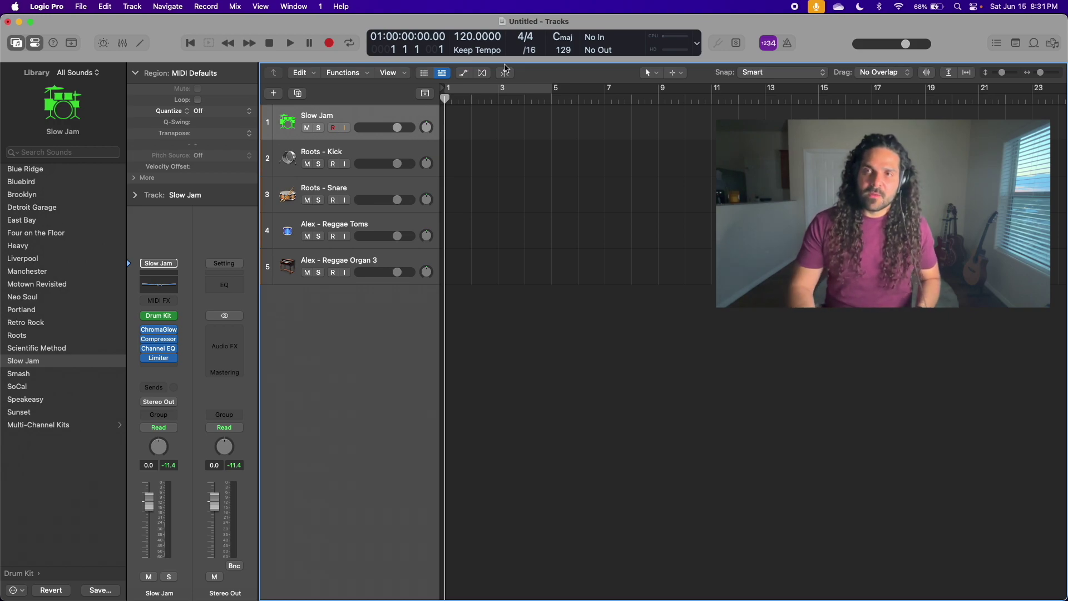
- Set an active cycle range from bar 2 to bar 6
left_click_drag(477, 93, 578, 95)
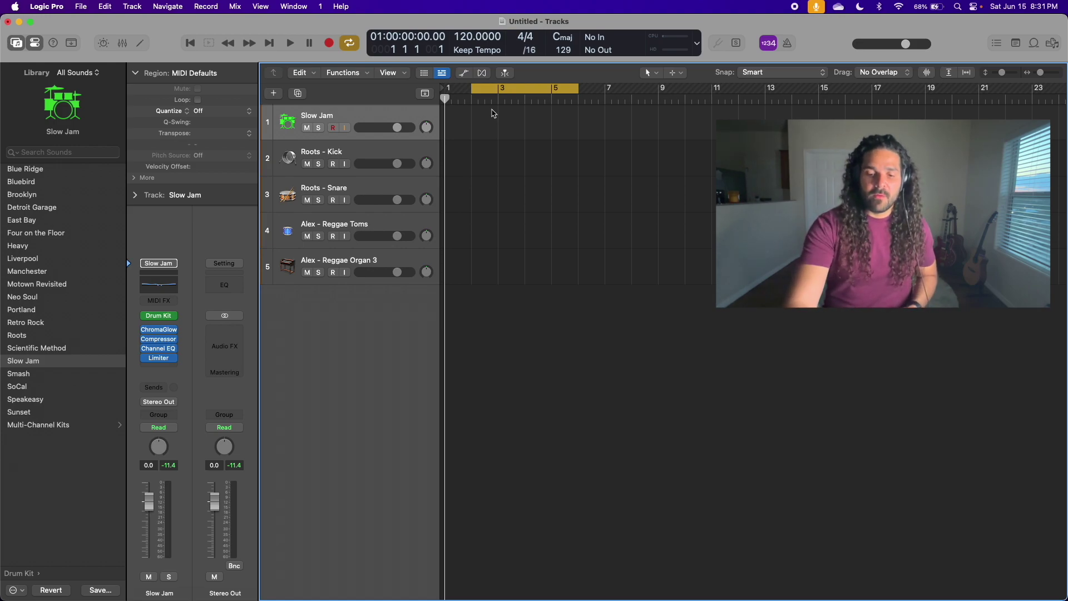
key("r")
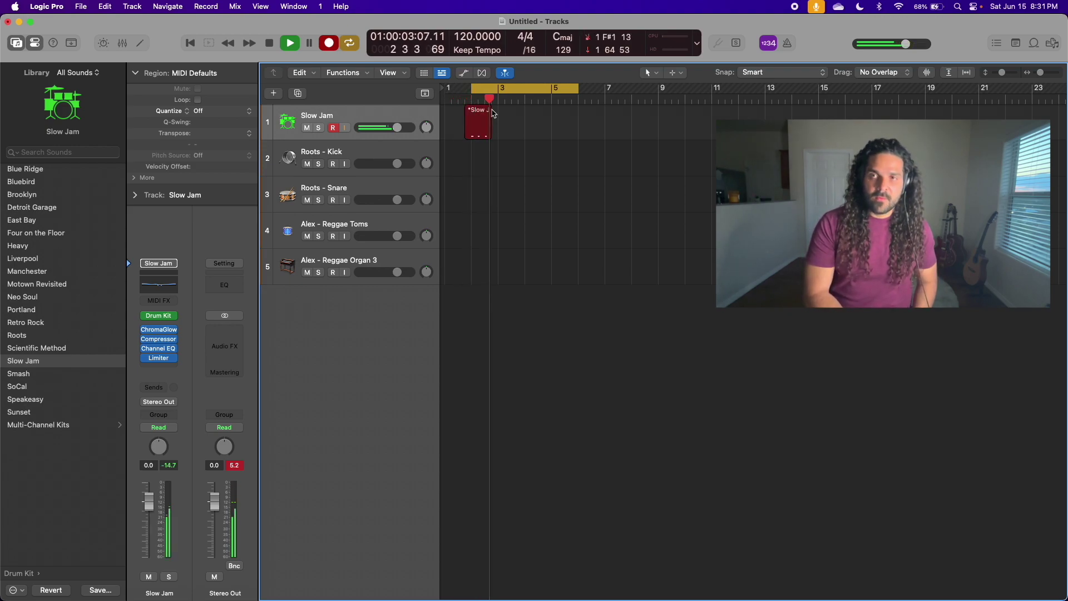
key("space")
key("Delete")
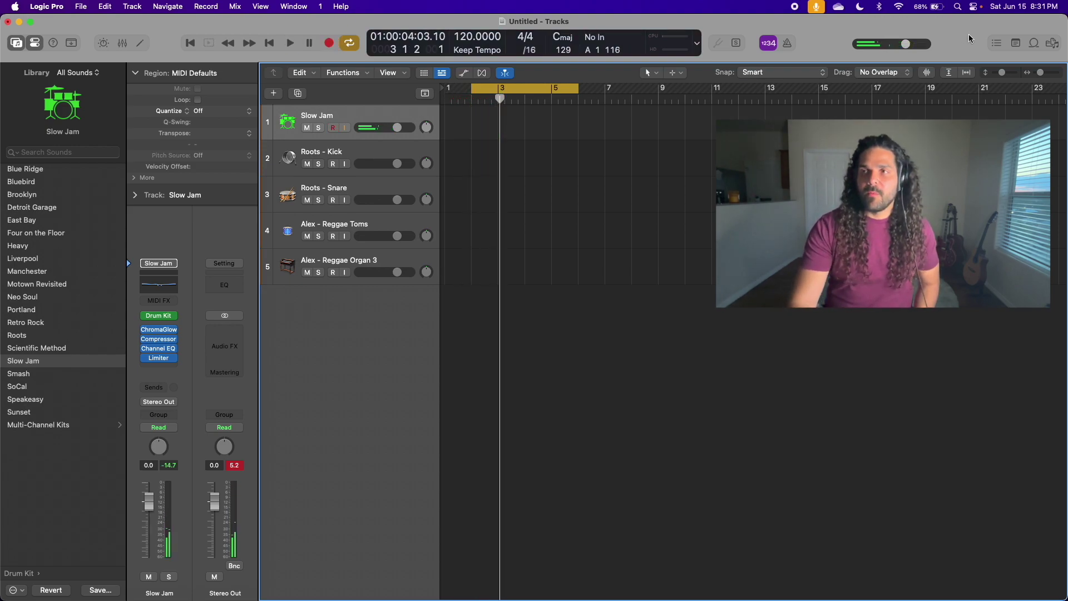
- Turn on the metronome, set the project tempo to 90 BPM and audition the click from bar 2
left_click(786, 43)
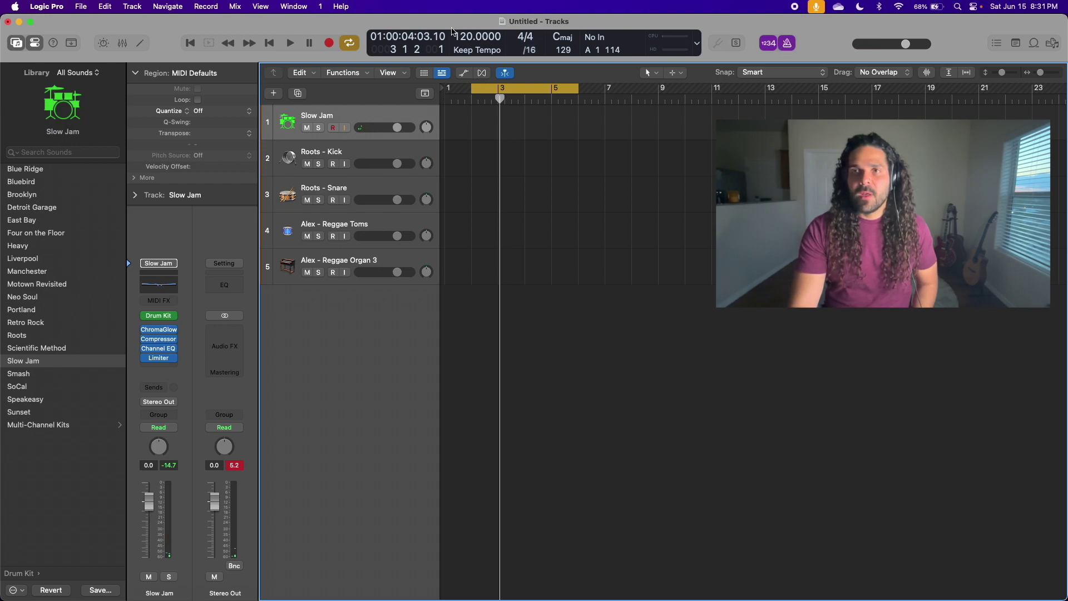
left_click_drag(466, 37, 466, 49)
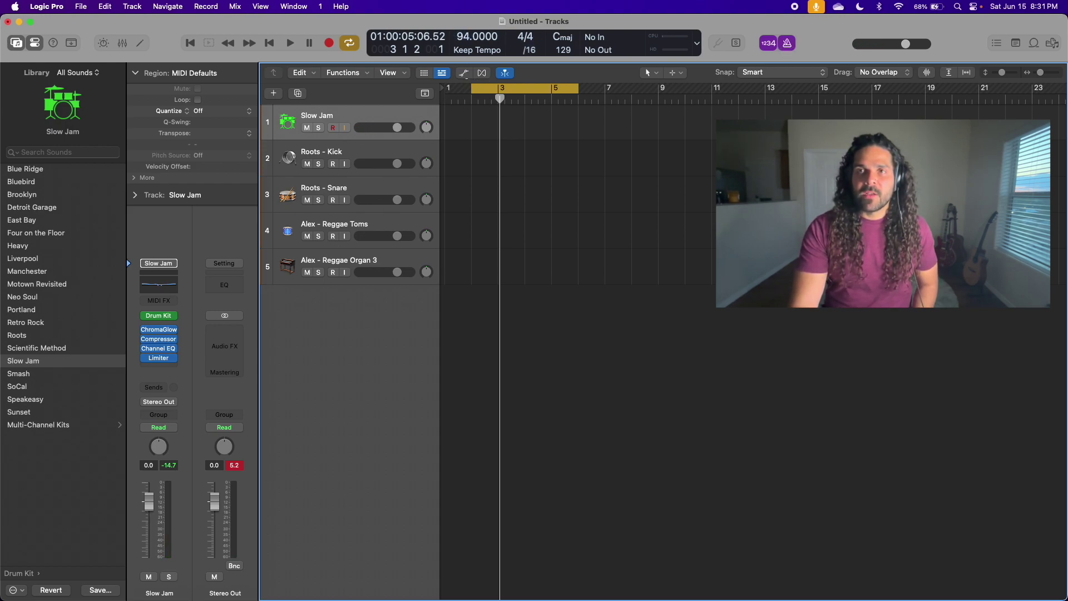
double_click(467, 92)
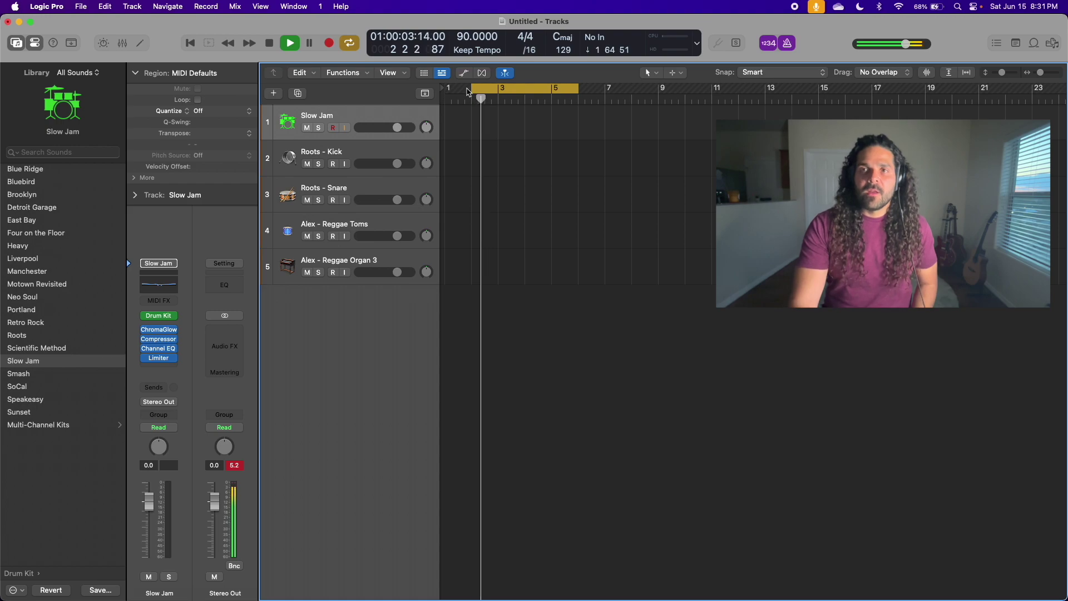
key("space")
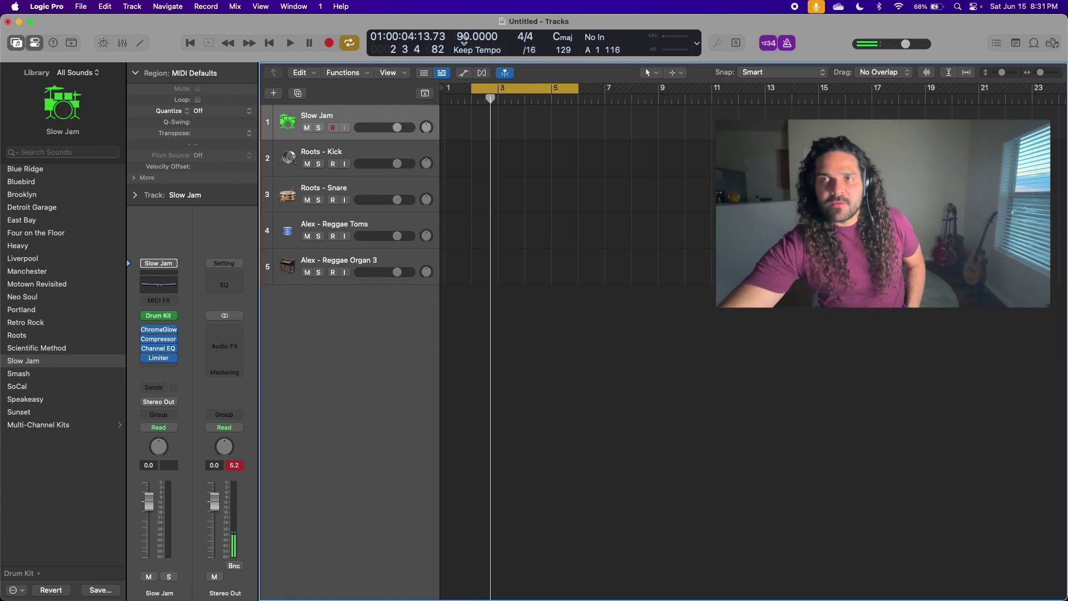
- Record a closed hi-hat hit on every quarter note in the Slow Jam track across the four-bar cycle
key("r")
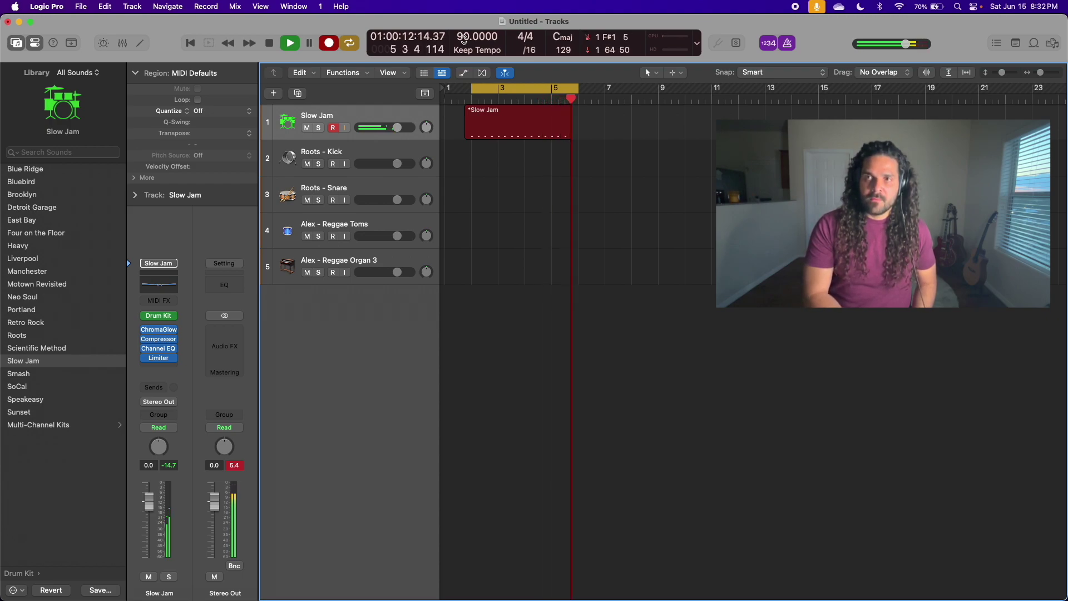
key("space")
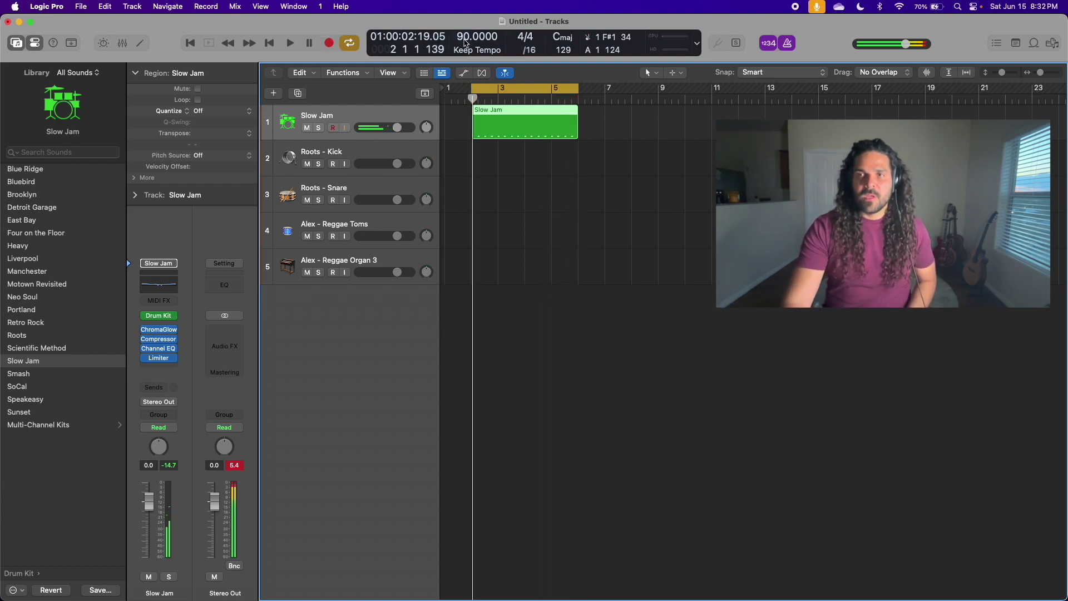
- Quantize all the hi-hat notes in the Slow Jam region and play them back with the metronome off
double_click(548, 125)
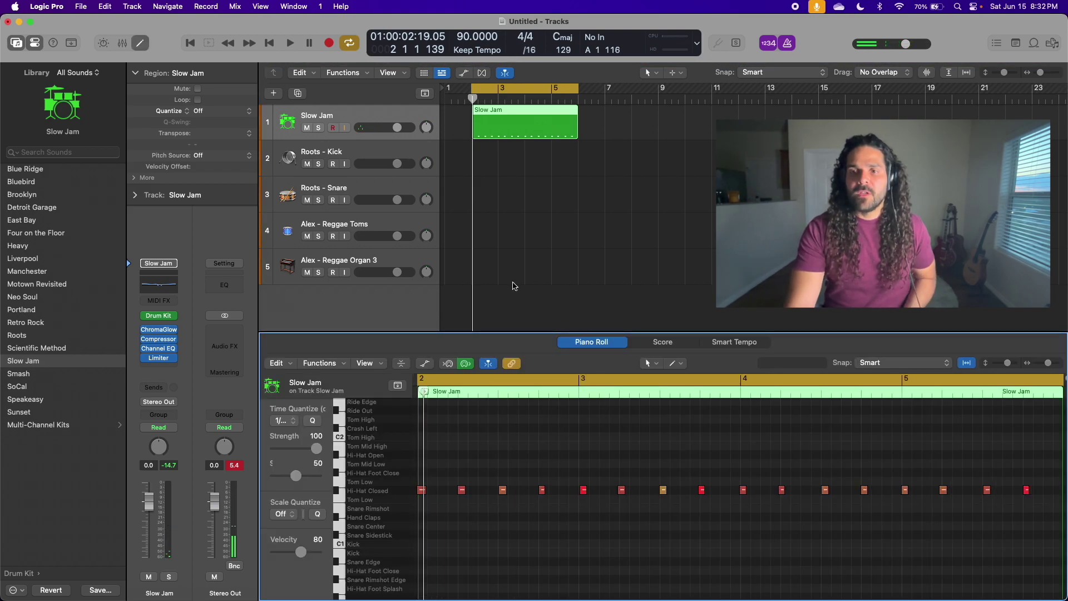
scroll(566, 526, "right", 5)
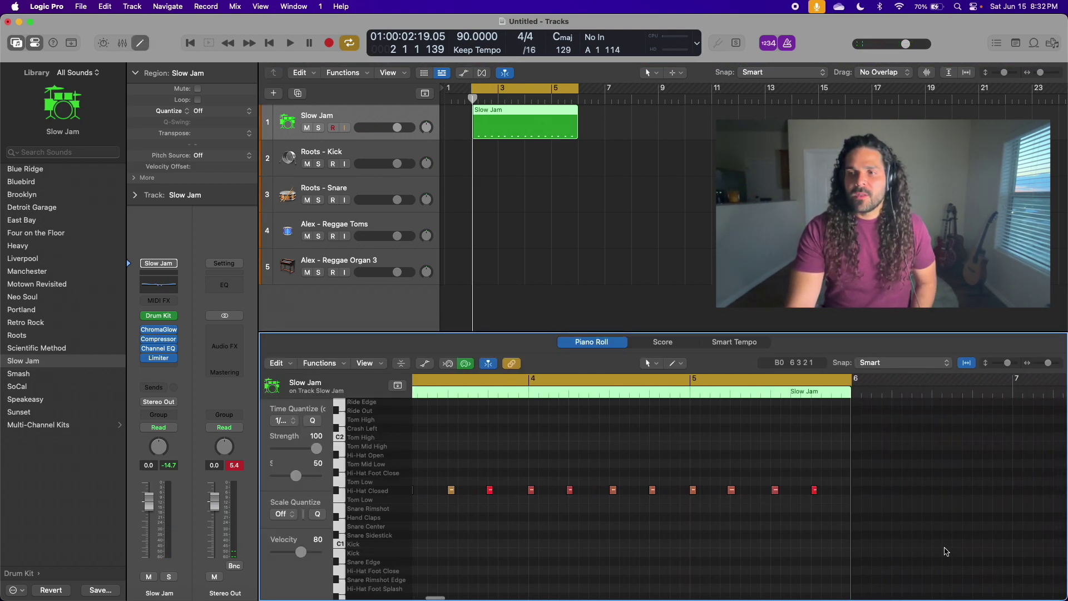
scroll(940, 551, "left", 5)
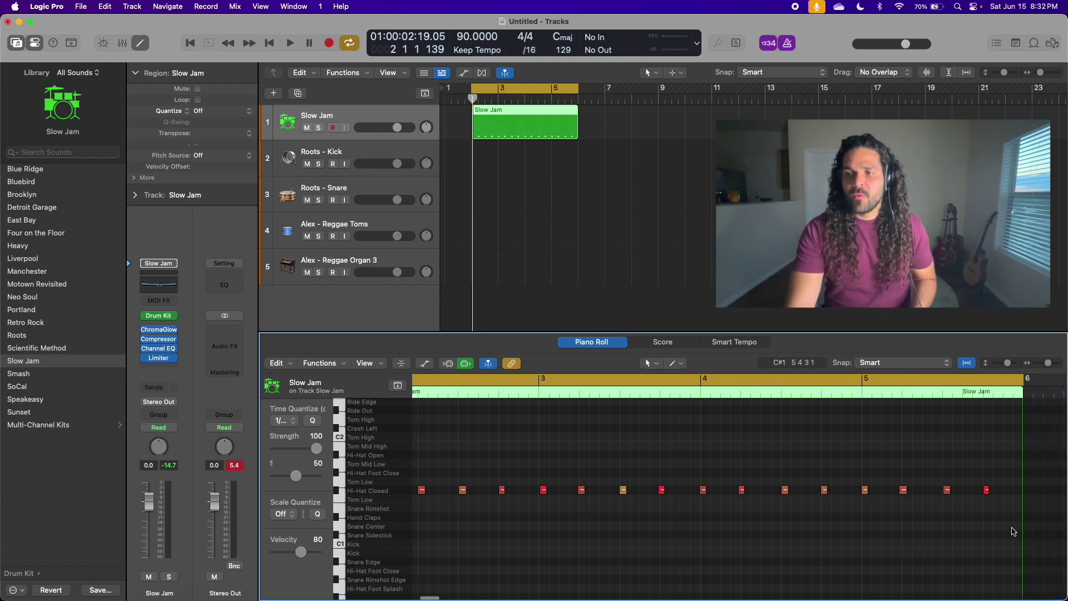
left_click_drag(1043, 522, 444, 483)
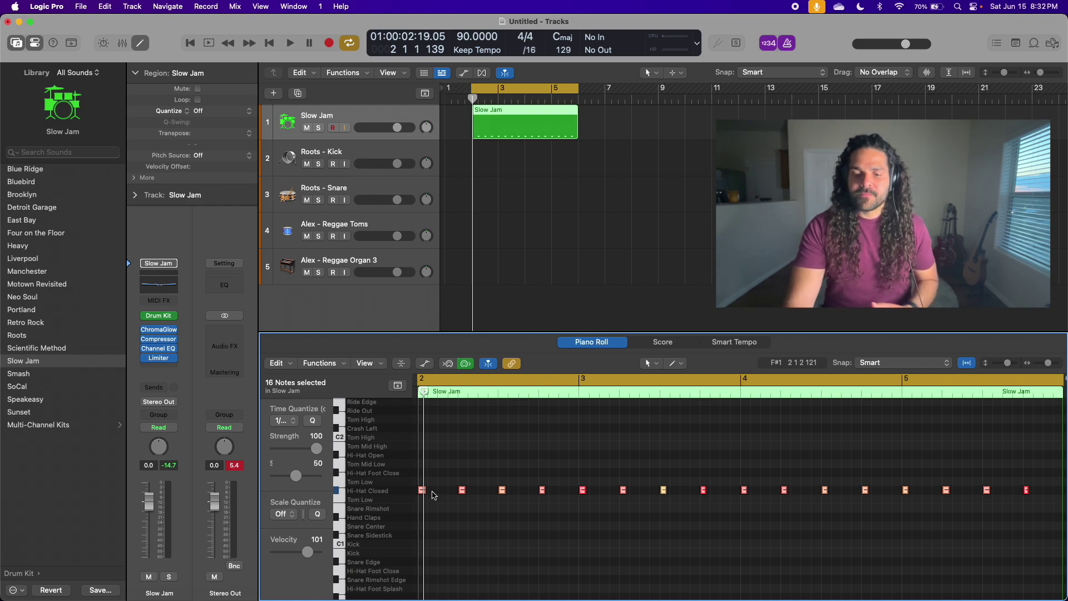
key("space")
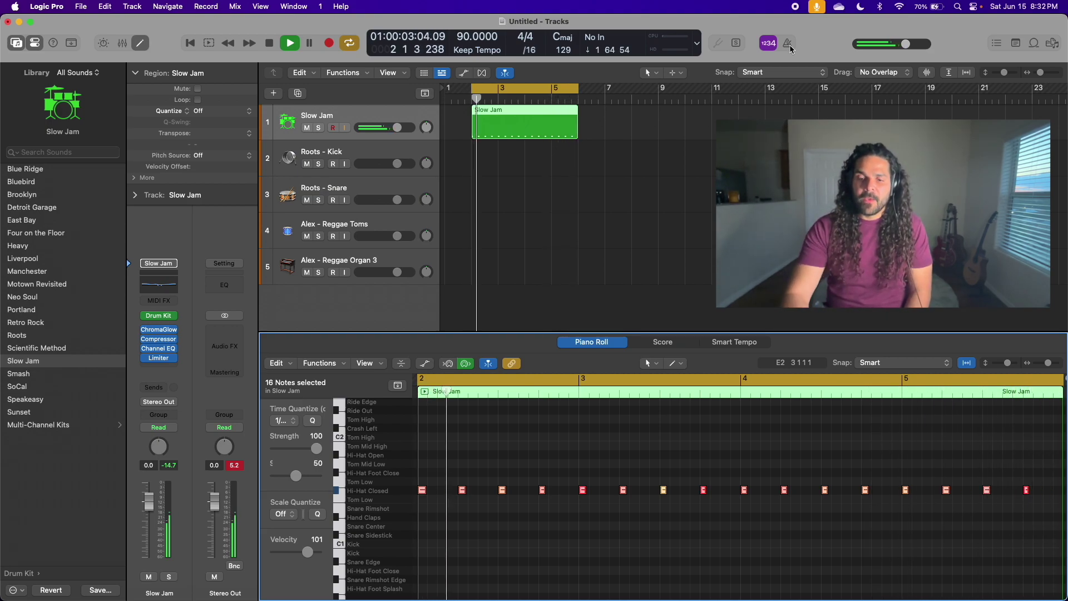
key("space")
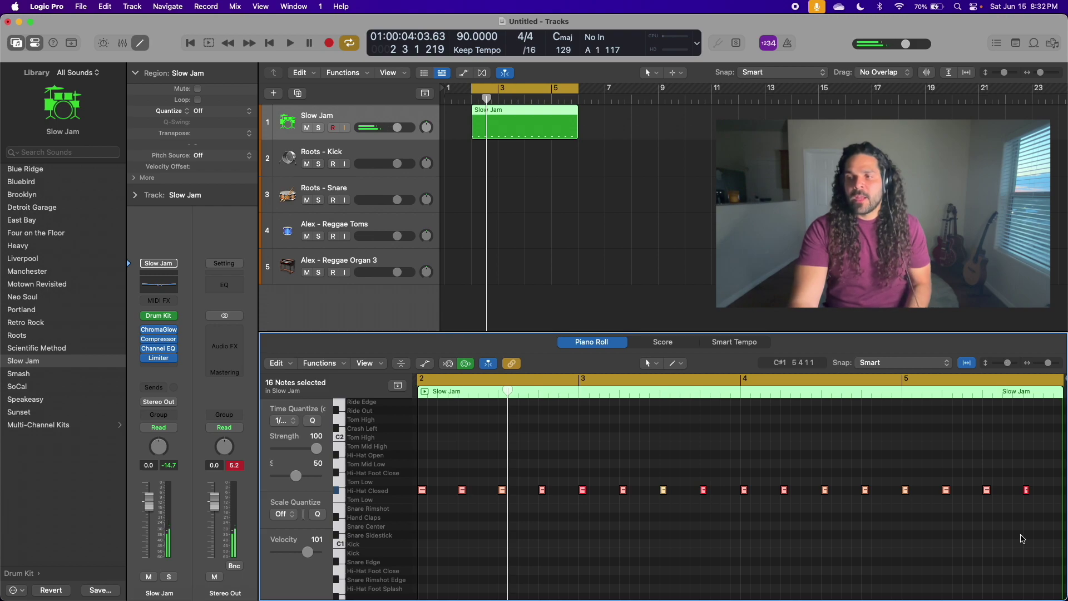
- Copy the 16 closed hi-hat notes with an eighth-note offset and set the copies' velocity to 1
left_click_drag(1041, 523, 426, 473)
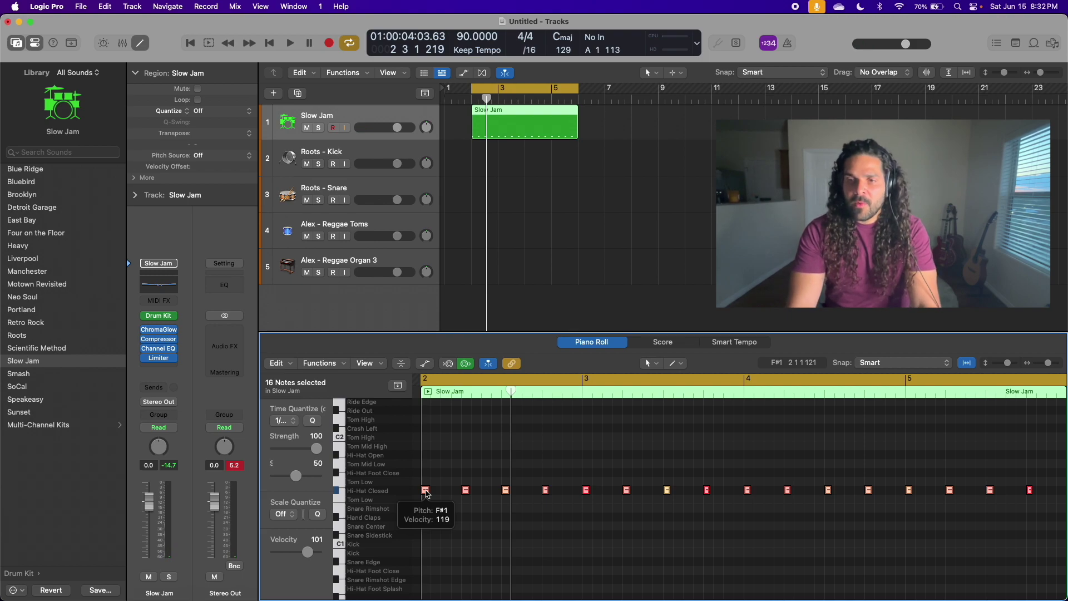
left_click_drag(426, 493, 447, 494)
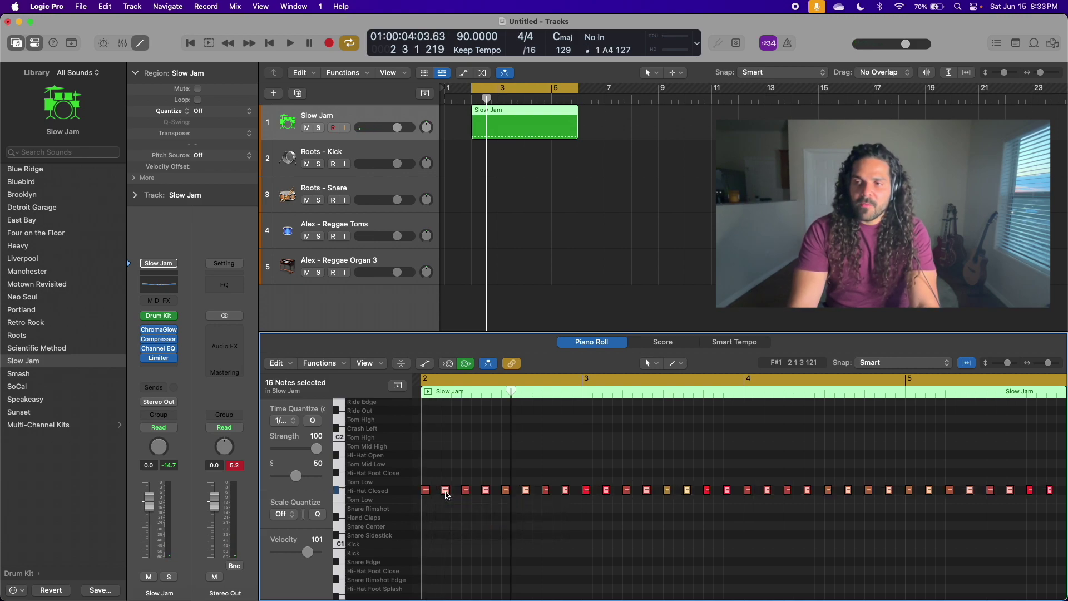
key("space")
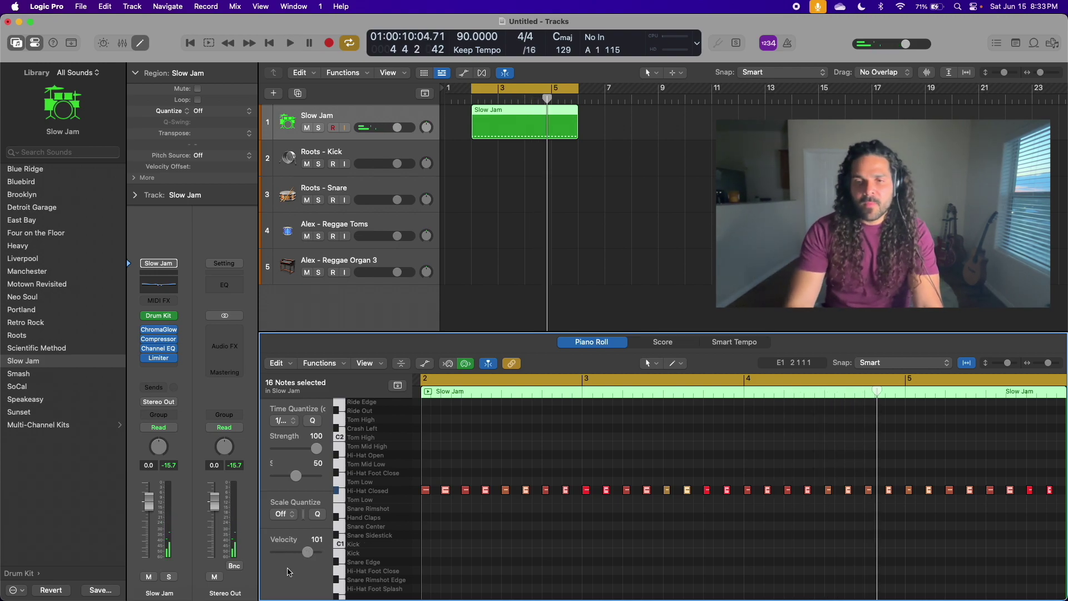
left_click_drag(225, 558, 28, 589)
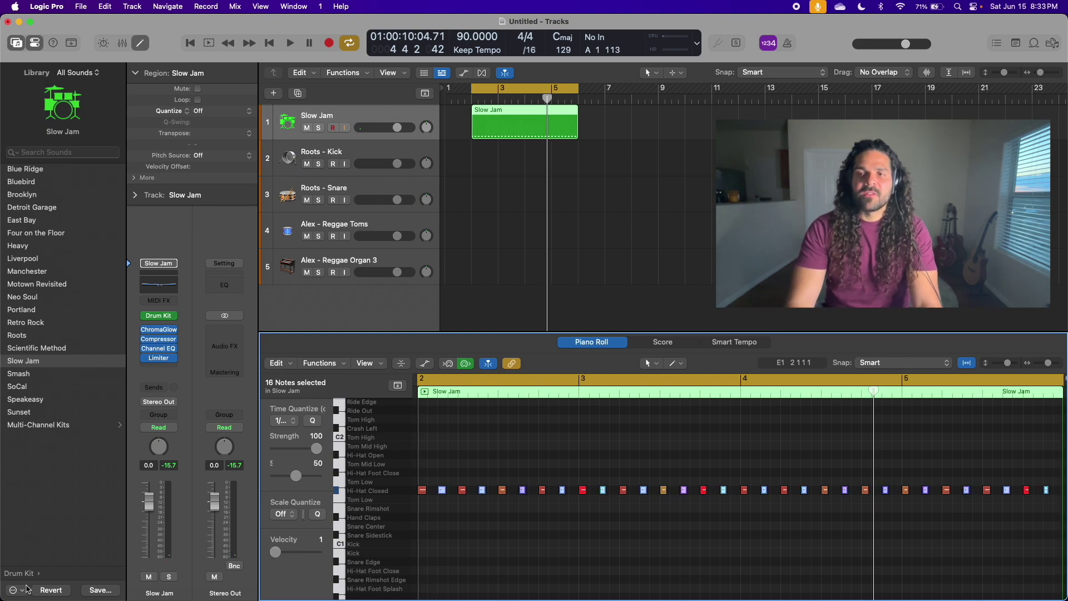
- Audition the hi-hat loop and raise the project tempo to 130 BPM
key("space")
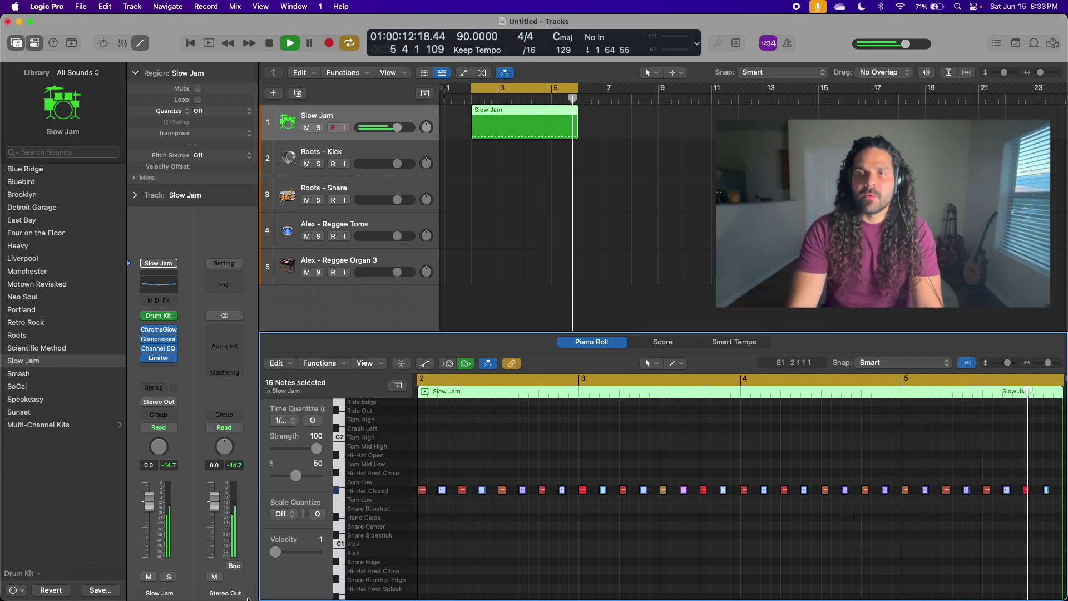
key("space")
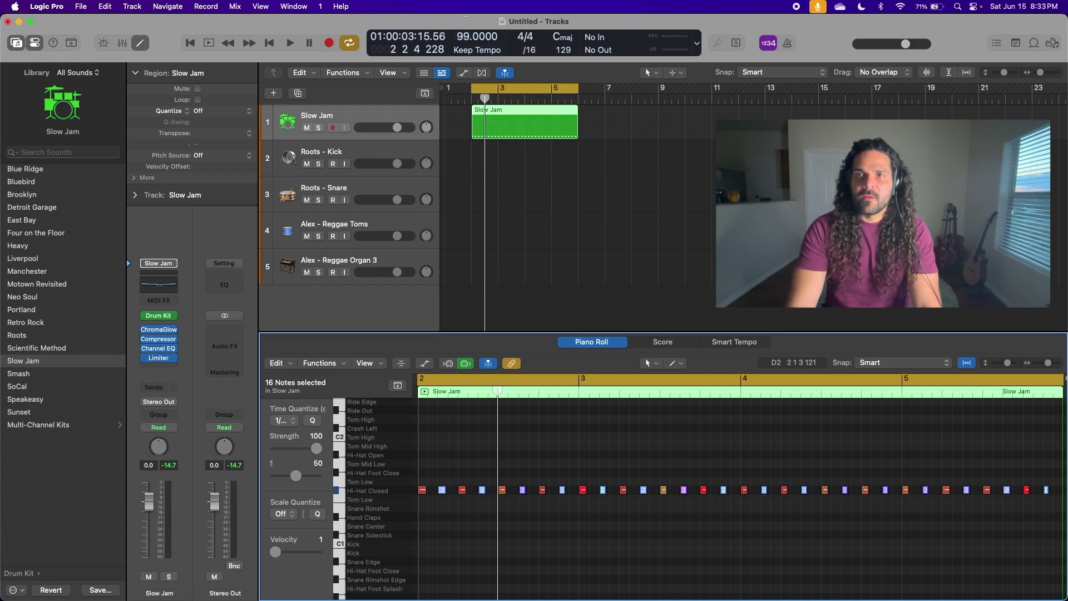
key("space")
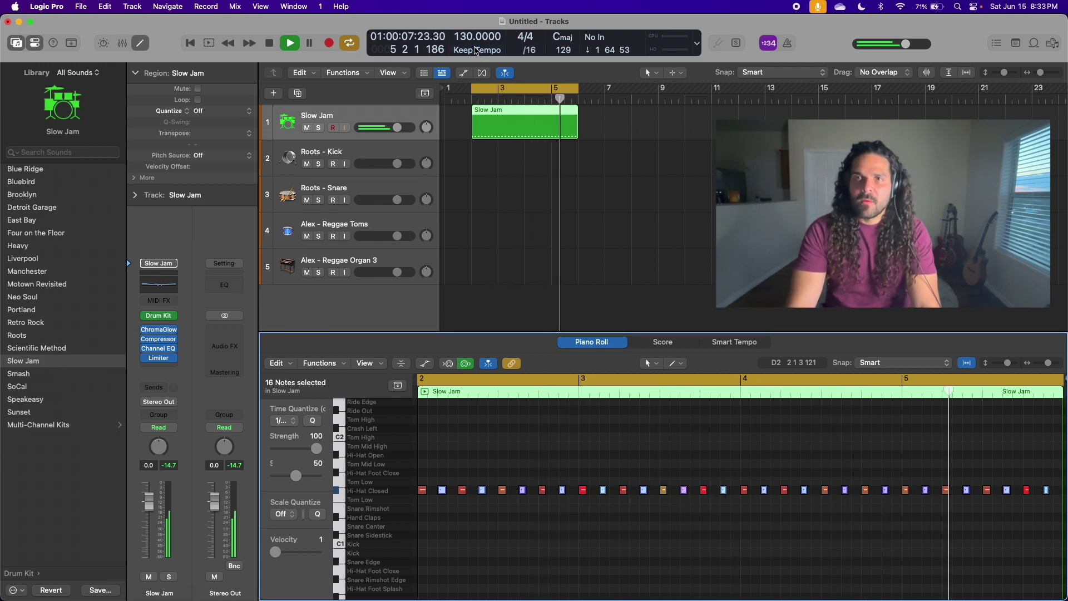
- Raise the project tempo to 134 BPM and record a kick hit on beat three of each bar in the Roots - Kick track
left_click_drag(477, 37, 477, 33)
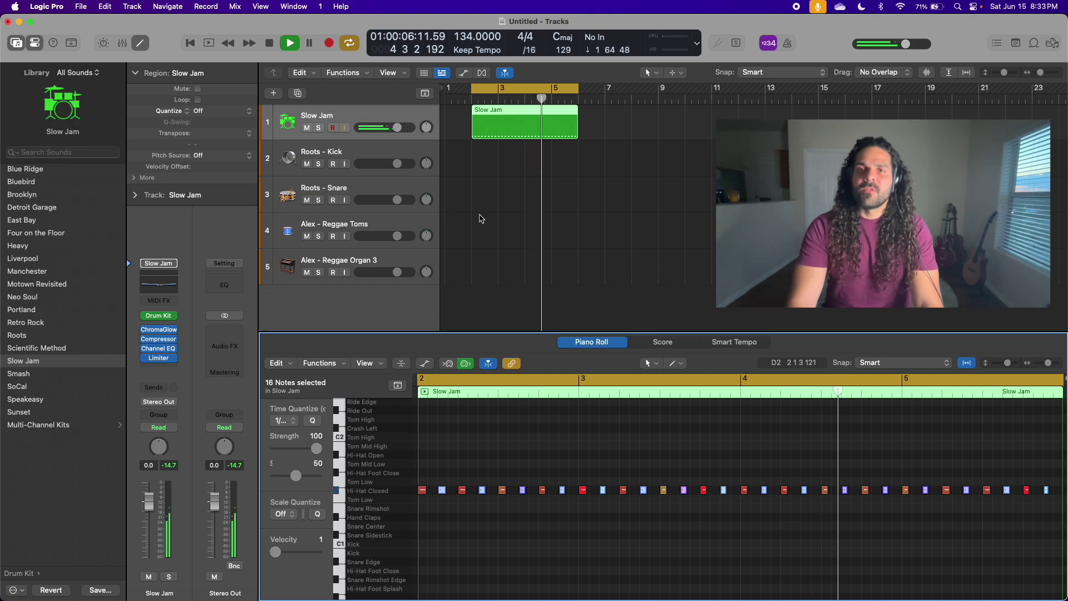
left_click(401, 149)
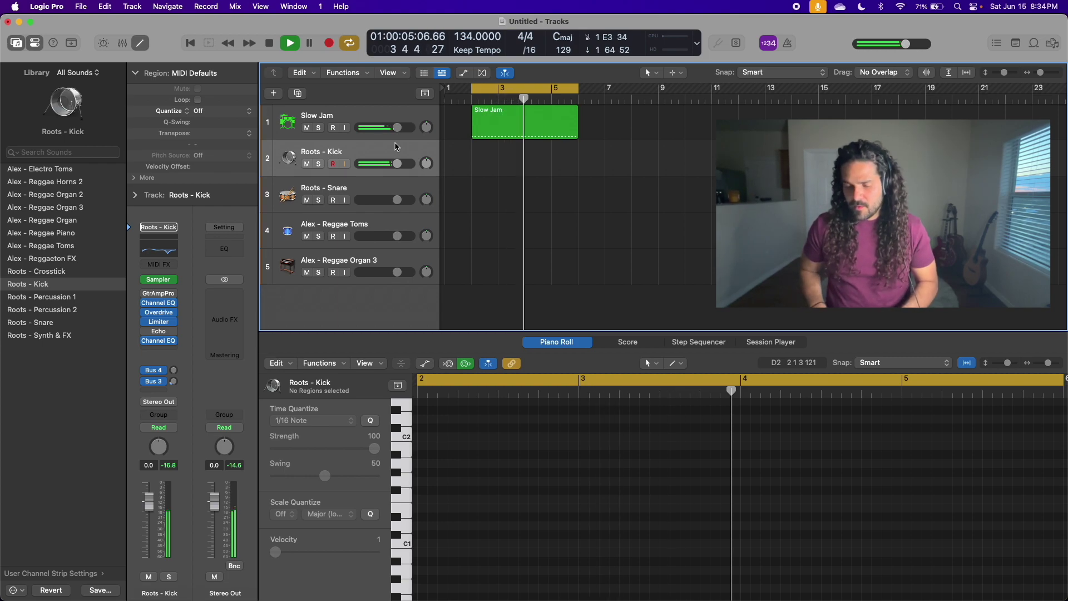
key("space")
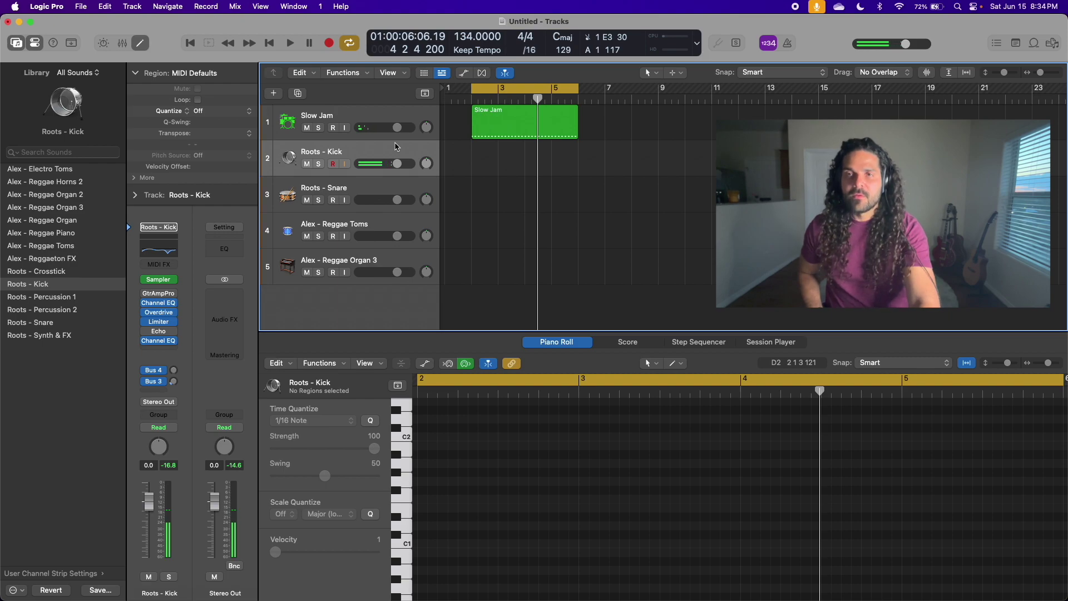
key("r")
key("space")
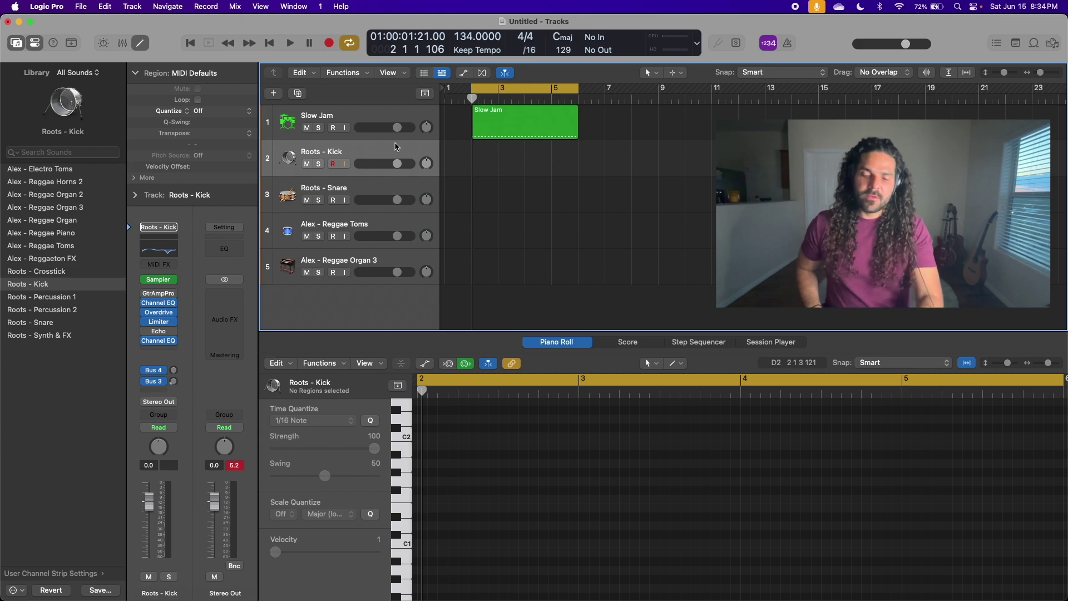
key("r")
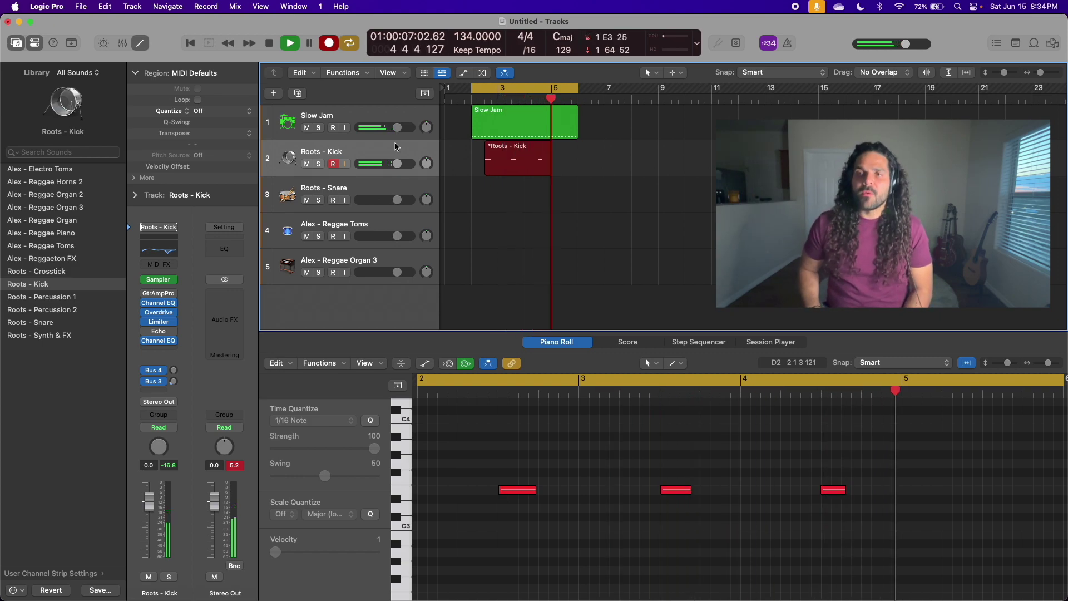
key("space")
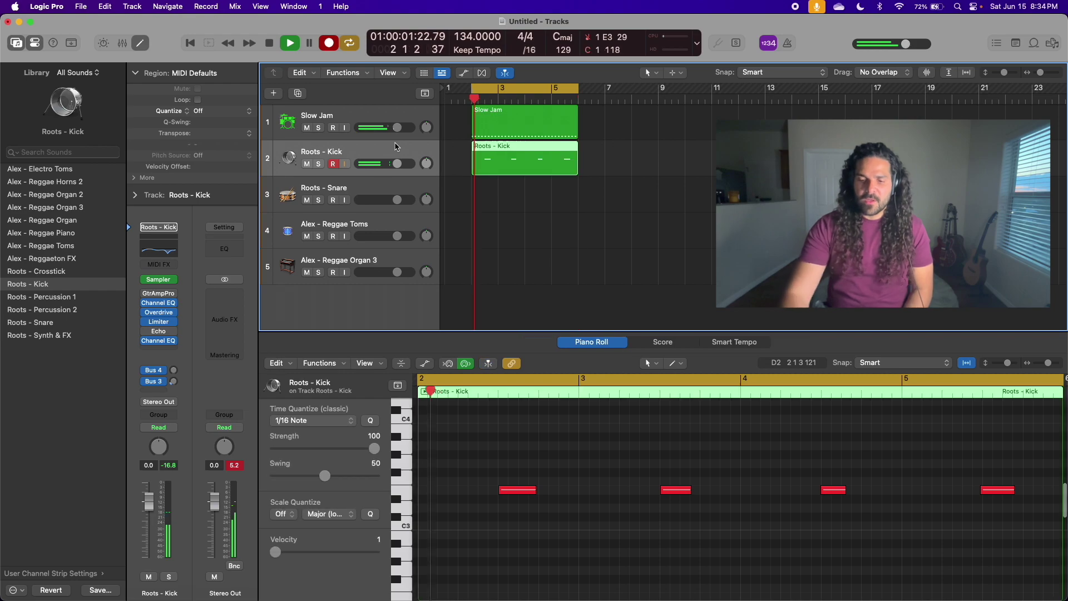
key("space")
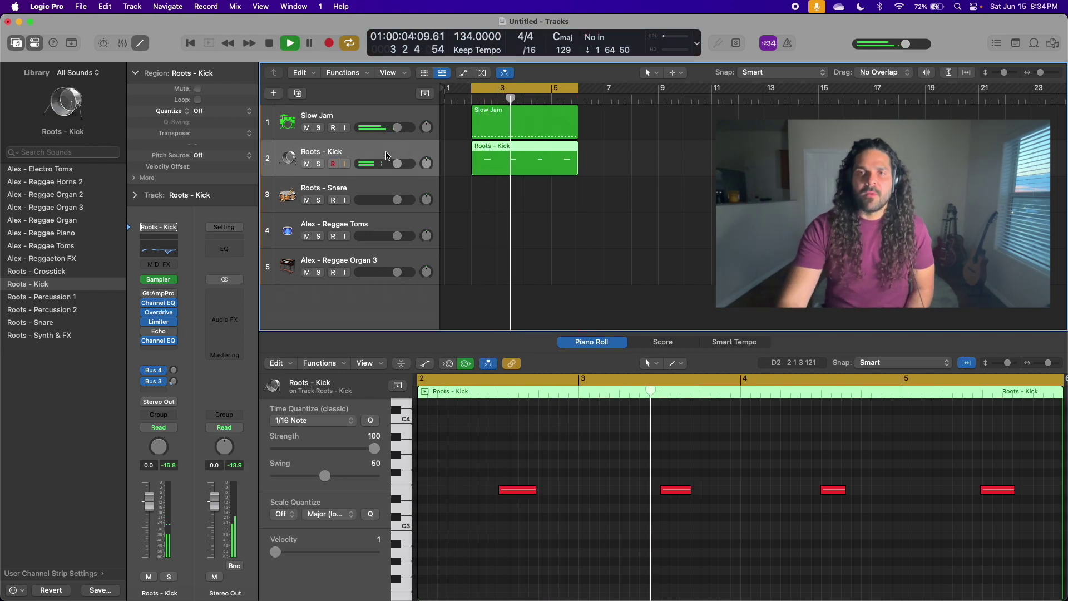
- Record a snare hit on beat three of each bar in the Roots - Snare track across the four-bar cycle and play it back
left_click(358, 186)
key("space")
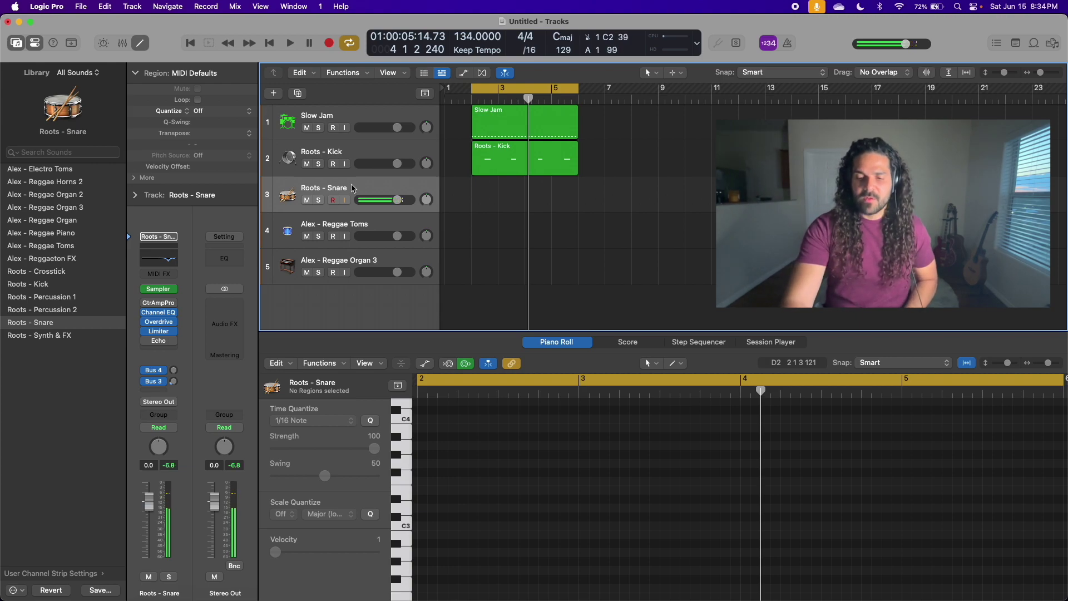
key("r")
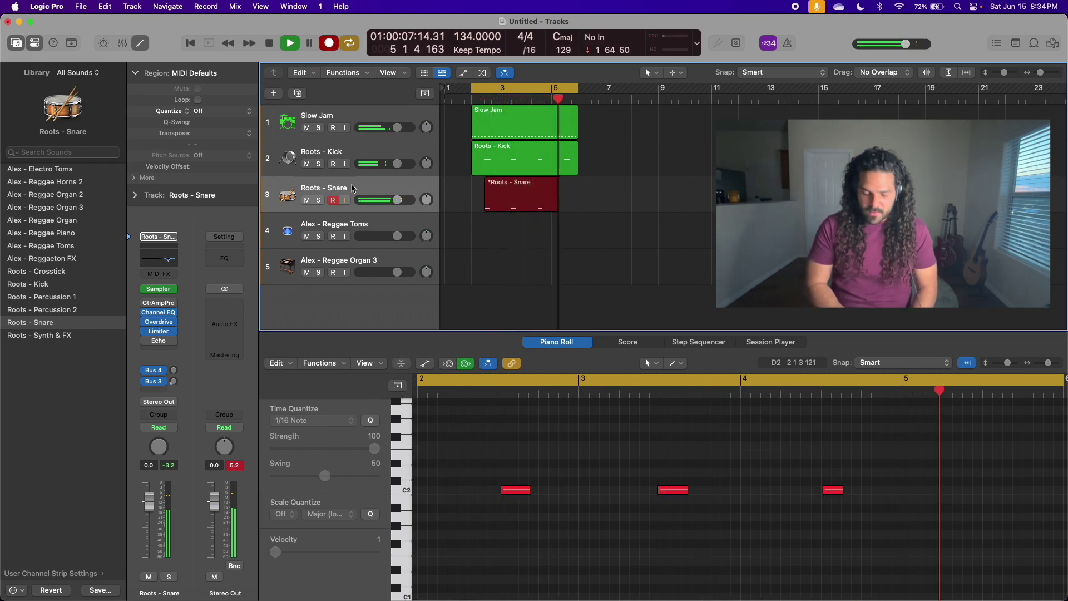
key("space")
key("space")
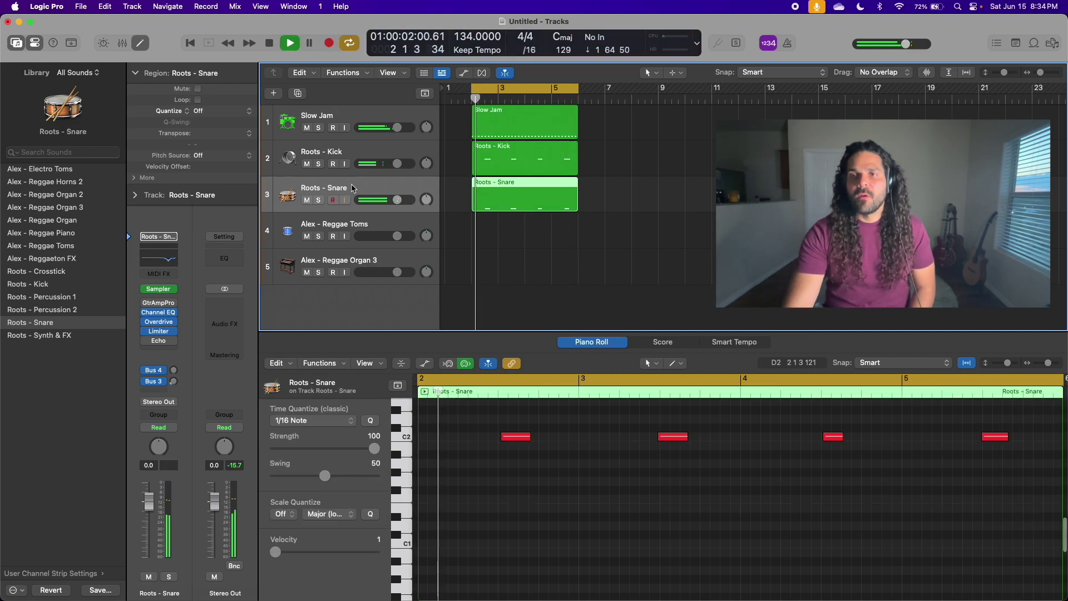
- Quantize all snare and kick notes to 1/16 notes and lower the Roots - Snare track's volume to -13.6 dB
left_click(653, 492)
key("super+a")
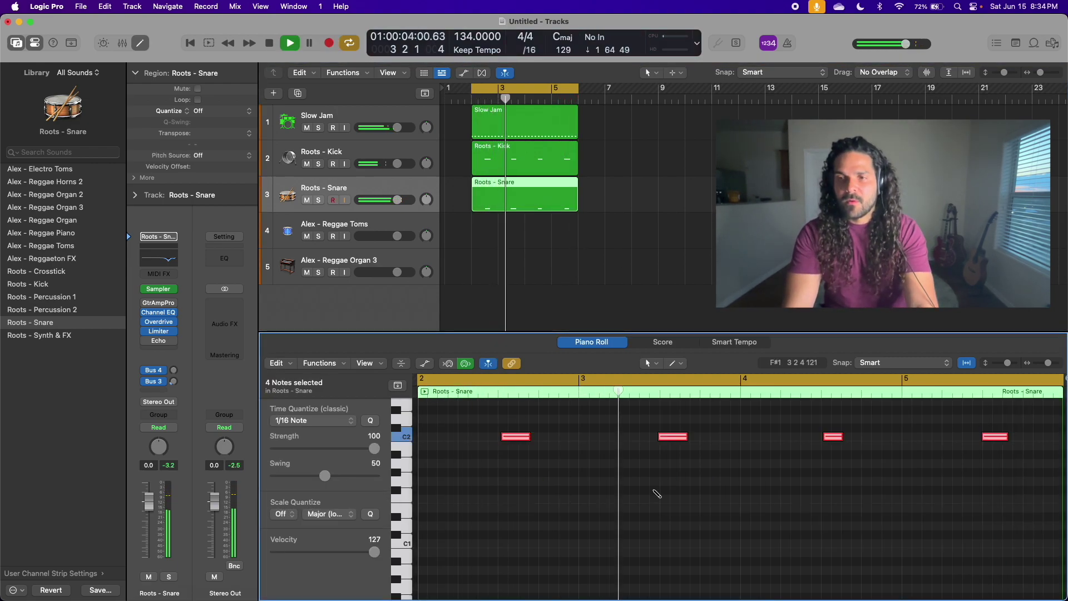
left_click(528, 142)
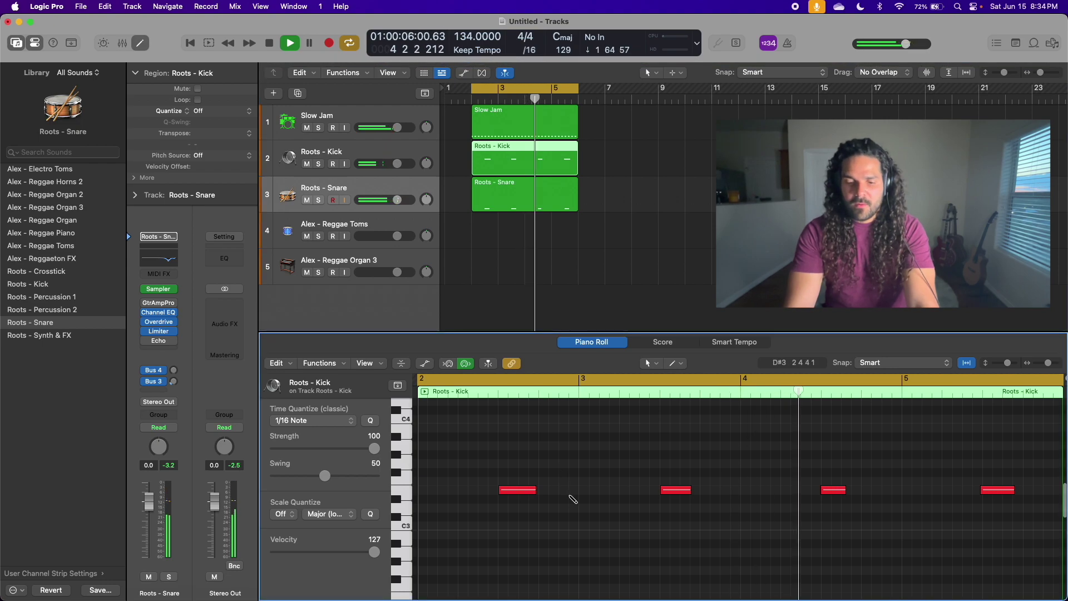
left_click(467, 278)
left_click_drag(397, 199, 359, 204)
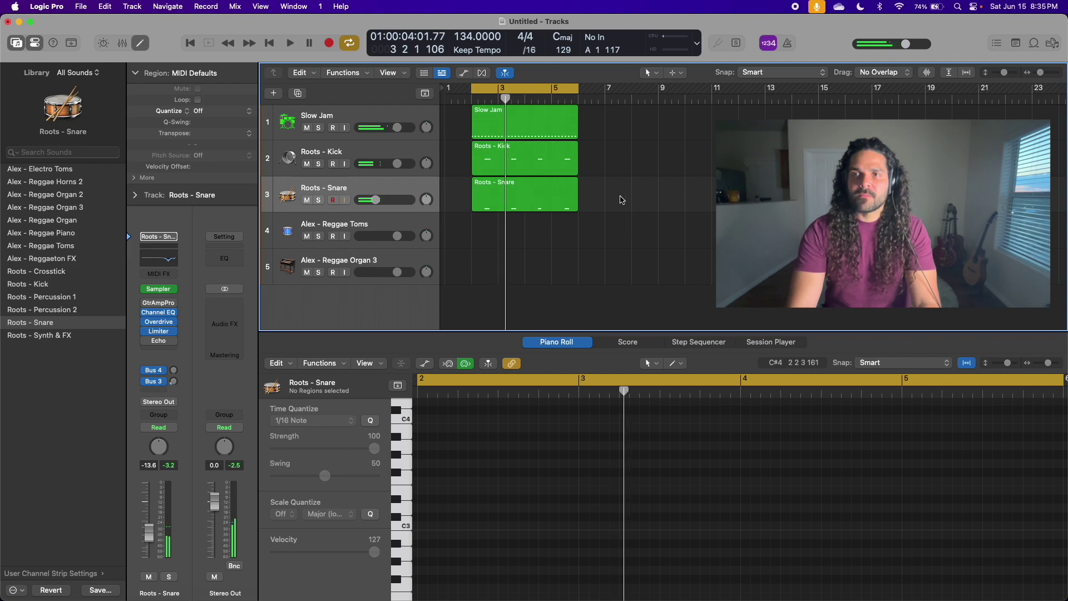
- Copy the hi-hat, kick and snare regions to bar 6 and join each with its original into one eight-bar region
left_click_drag(590, 203, 522, 119)
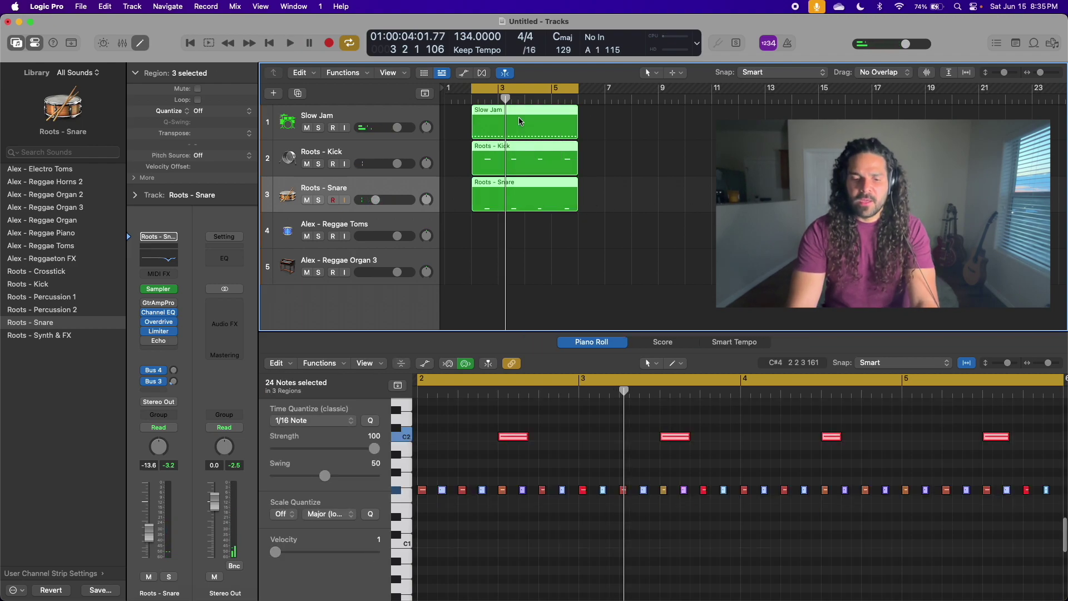
left_click_drag(496, 125, 604, 127)
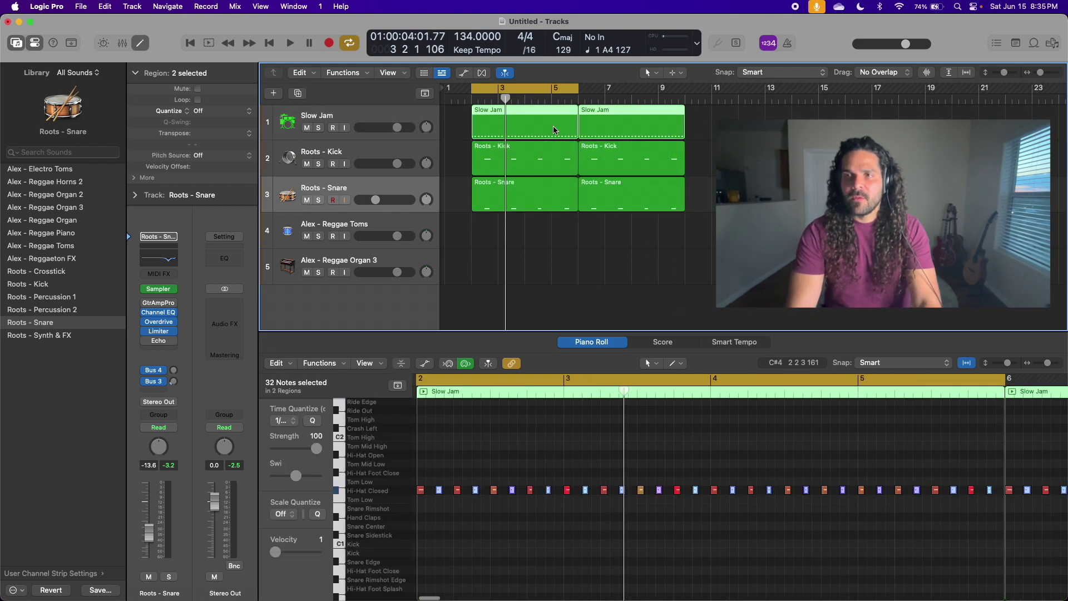
key("cmd+j")
left_click(656, 162)
key("cmd+j")
left_click_drag(662, 245, 534, 208)
key("super+j")
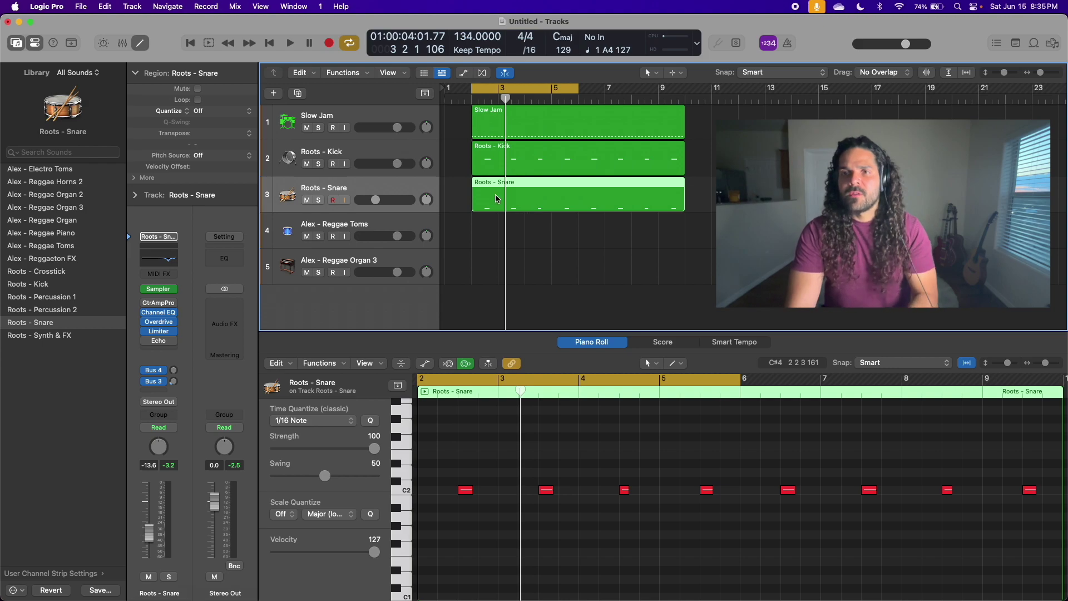
- Copy the first kick note to the start of bar 2, set its velocity to 109 and play the beat
left_click(495, 157)
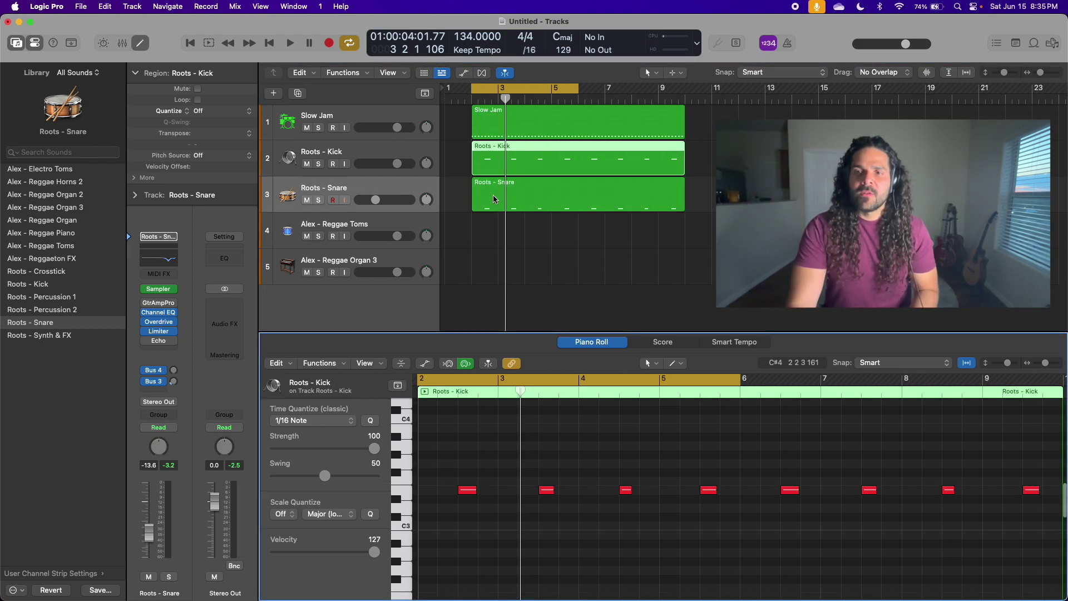
left_click_drag(470, 492, 427, 492)
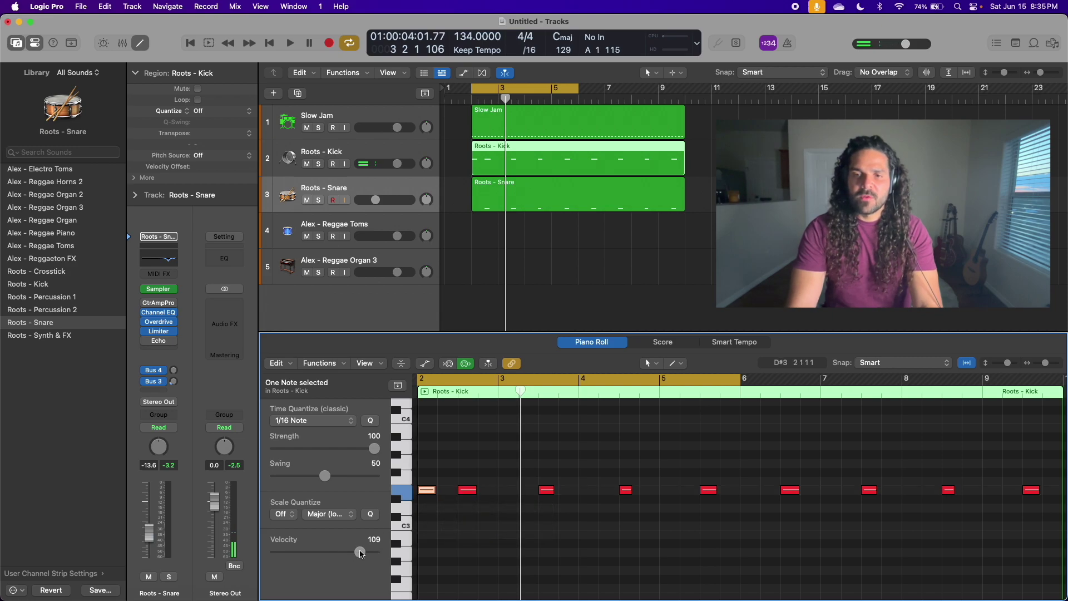
key("space")
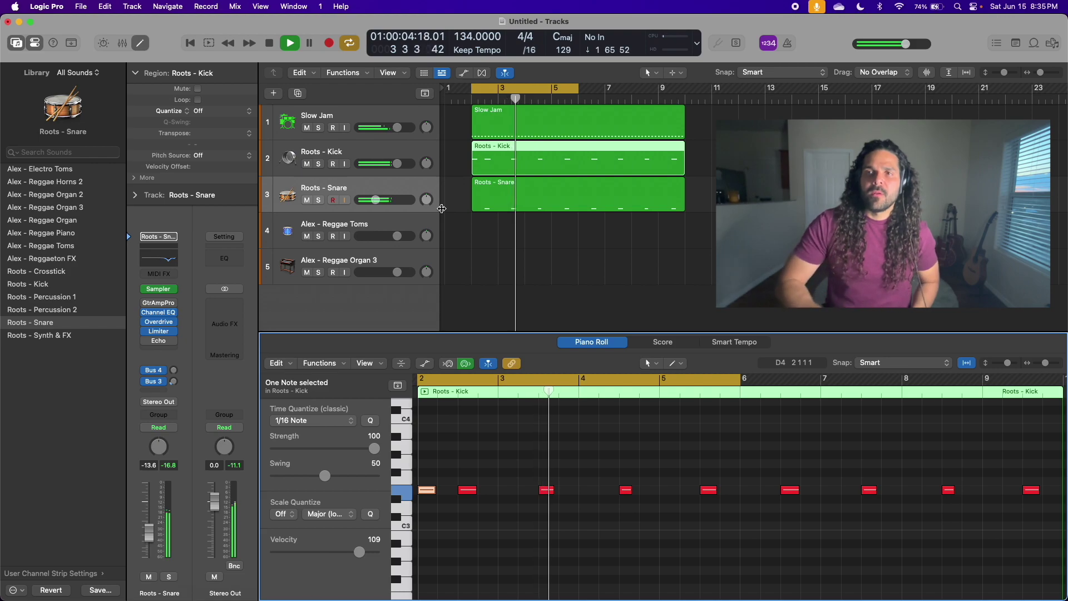
- Lower the Slow Jam track's volume to -3.6 dB and the Roots - Snare track's volume to -17.2 dB during playback
left_click(396, 128)
left_click_drag(396, 127, 388, 130)
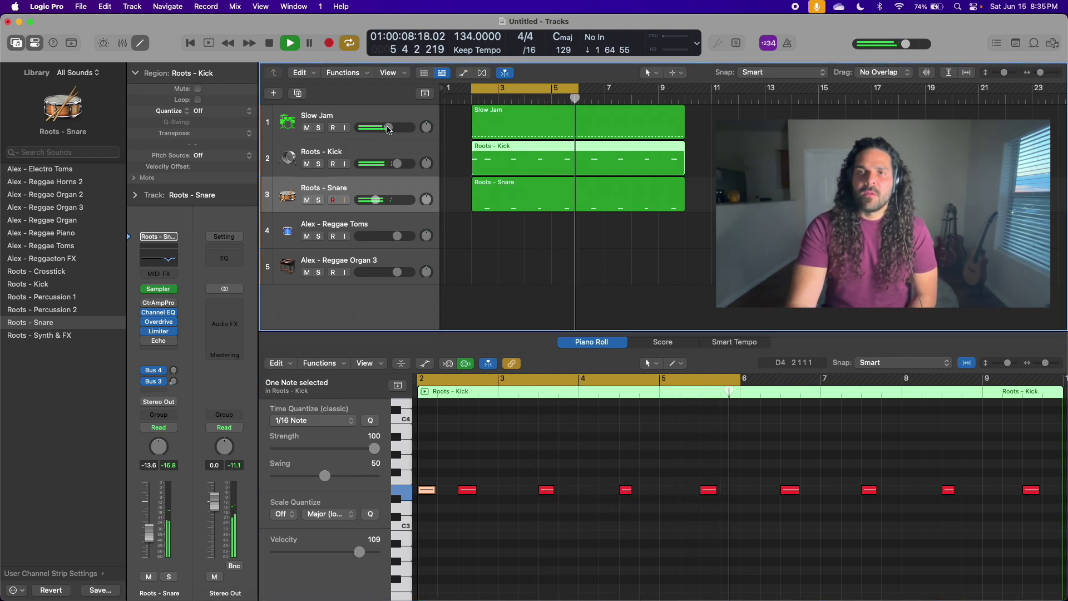
left_click(388, 129)
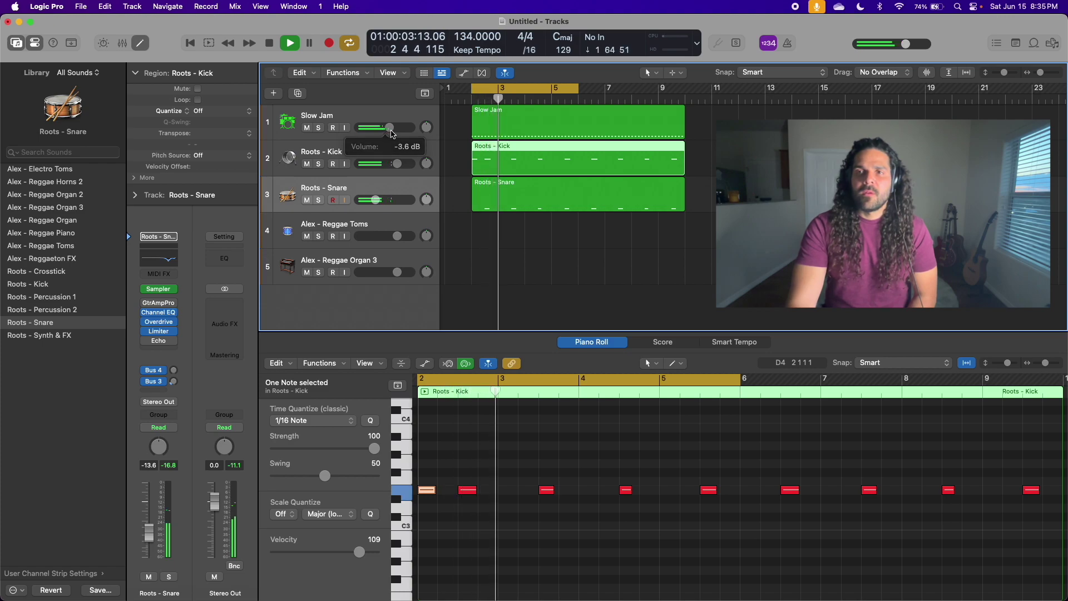
left_click_drag(376, 202, 371, 203)
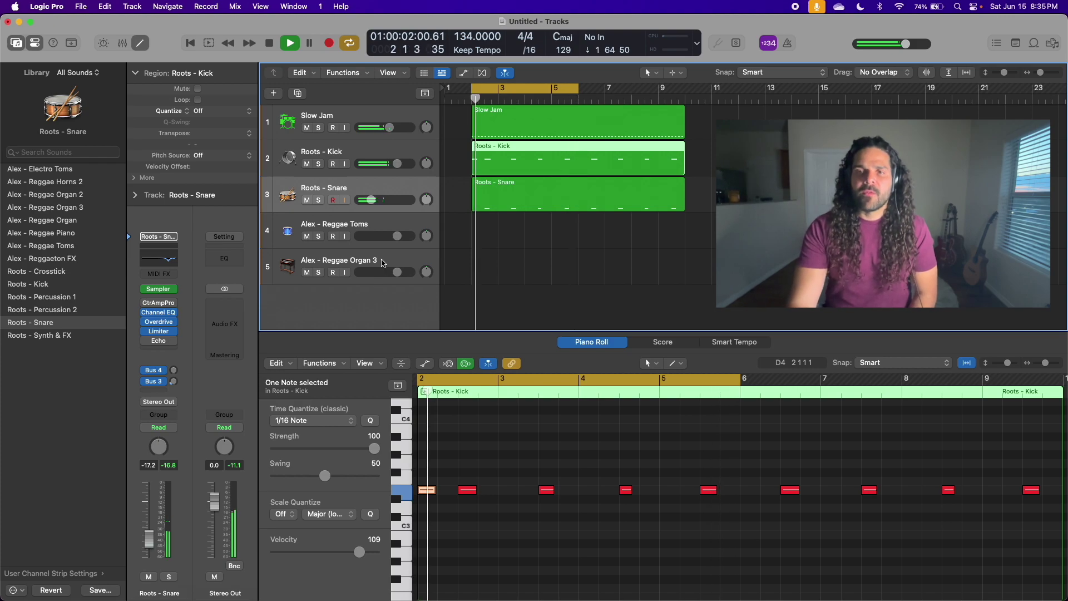
- Select the Reggae Organ 3 track and rehearse an organ part over the looping drums
left_click(381, 263)
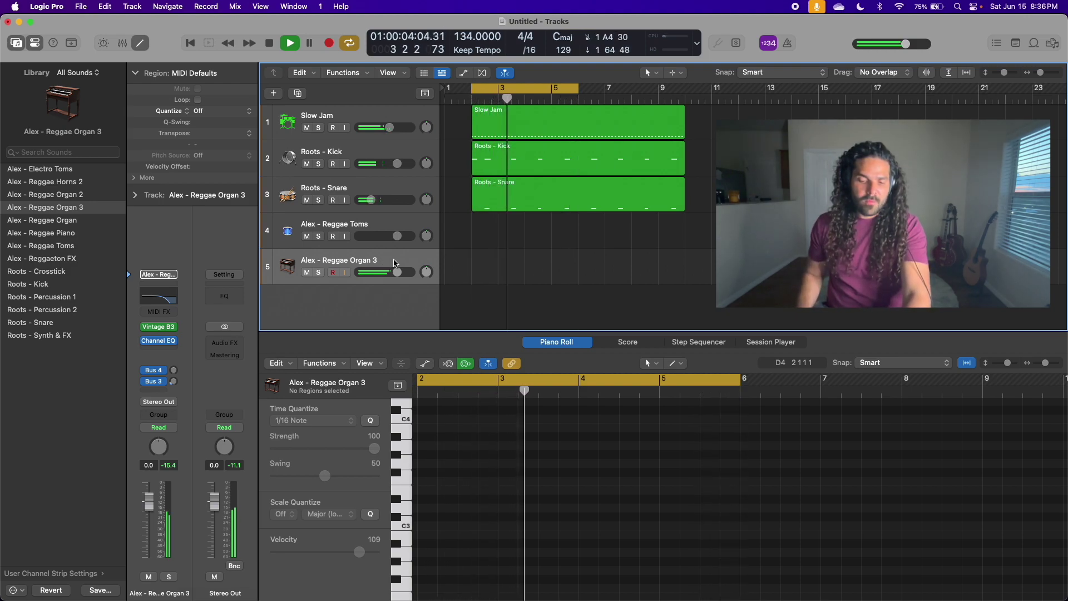
key("space")
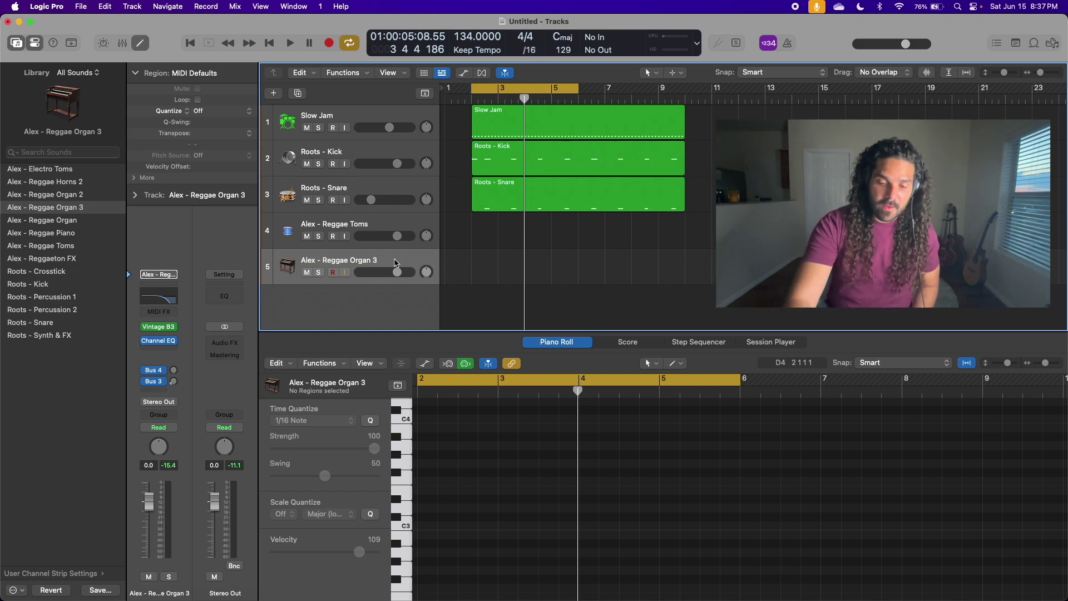
key("r")
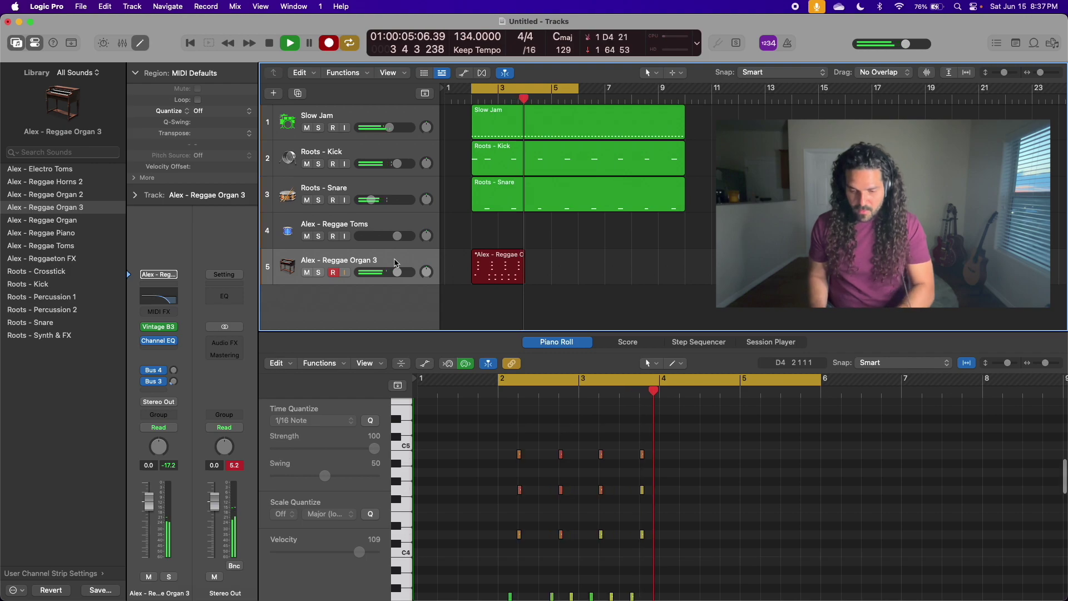
key("space")
key("Delete")
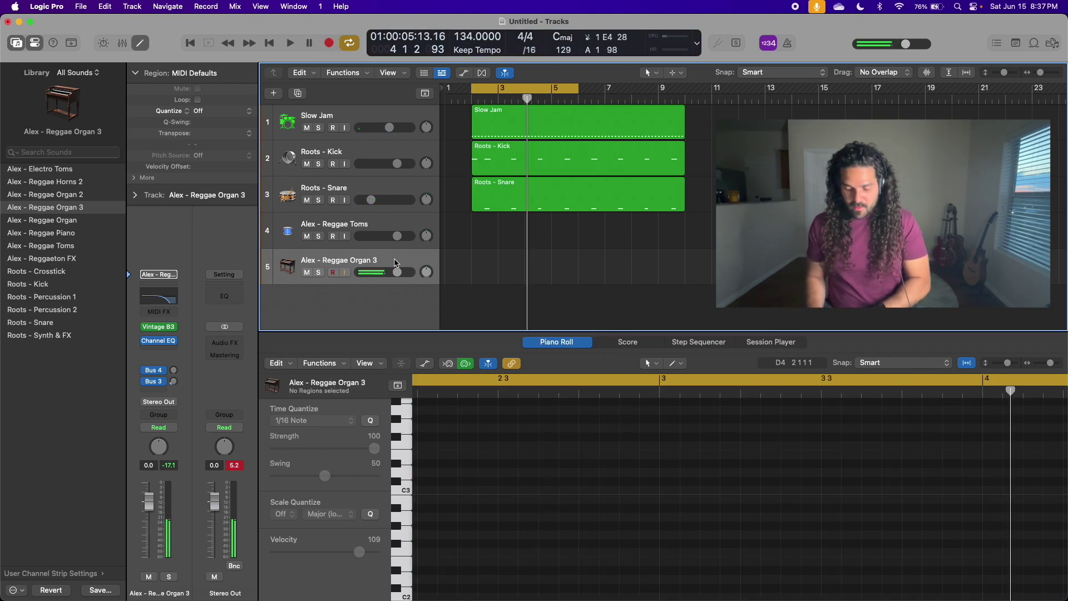
- Record off-beat organ chords across the four-bar cycle in the Reggae Organ 3 track, quantize all notes to 1/16 and play them back
key("r")
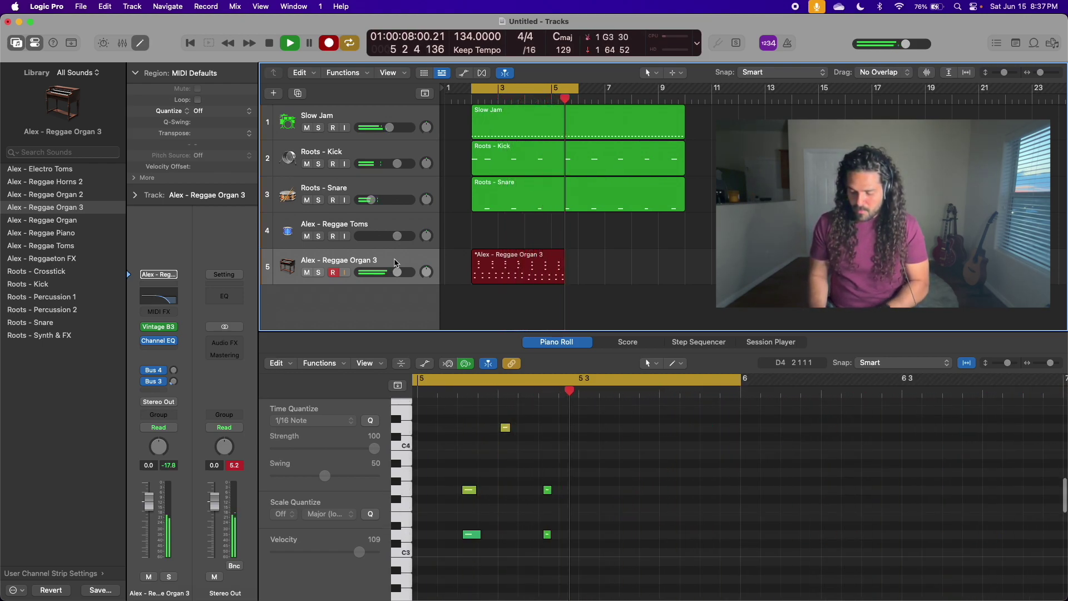
key("space")
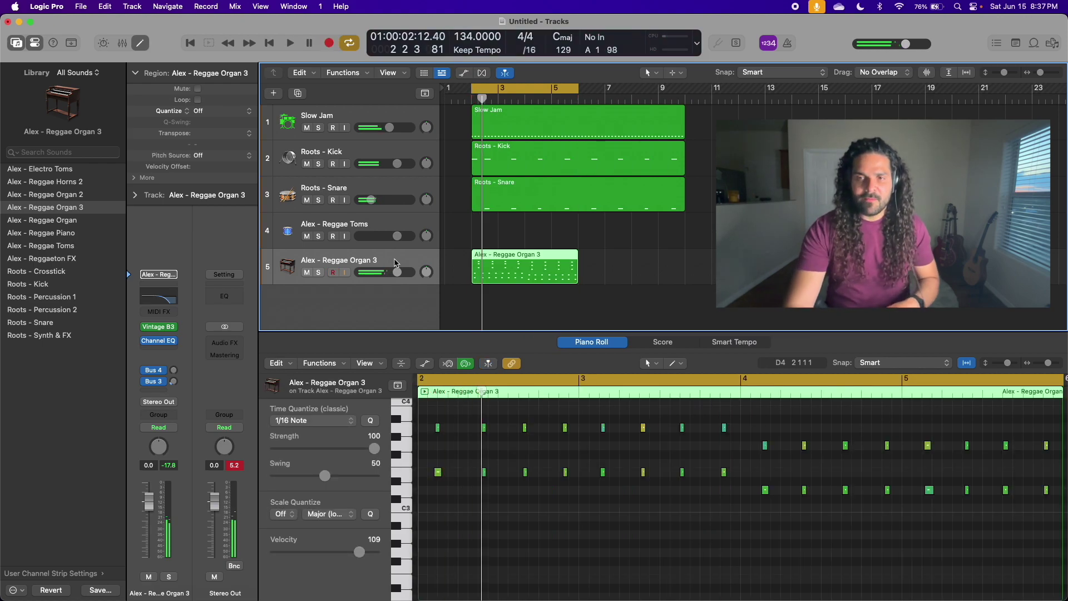
key("super+a")
key("q")
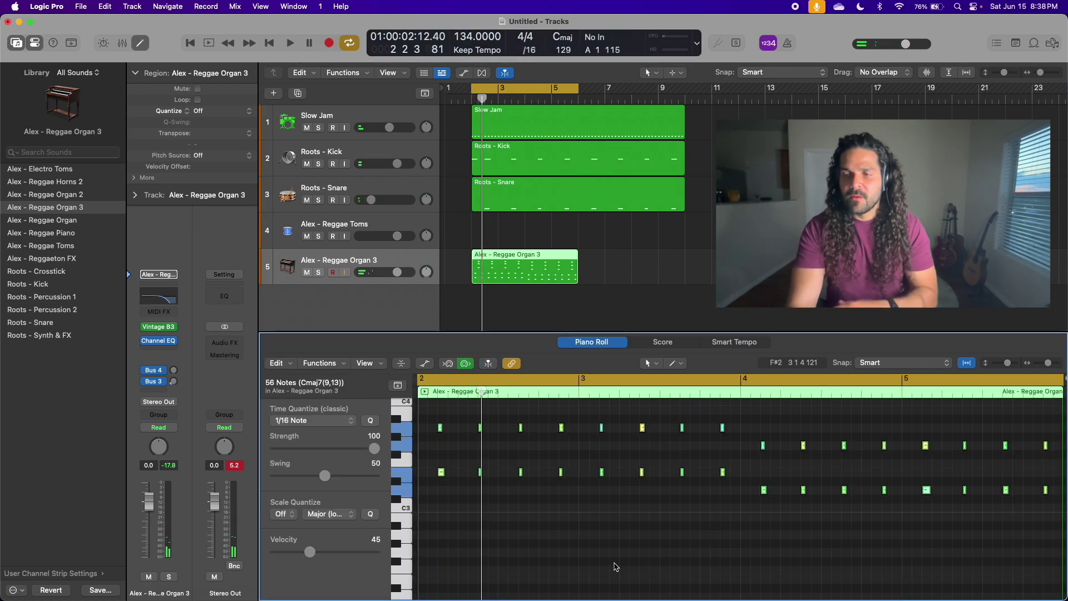
key("space")
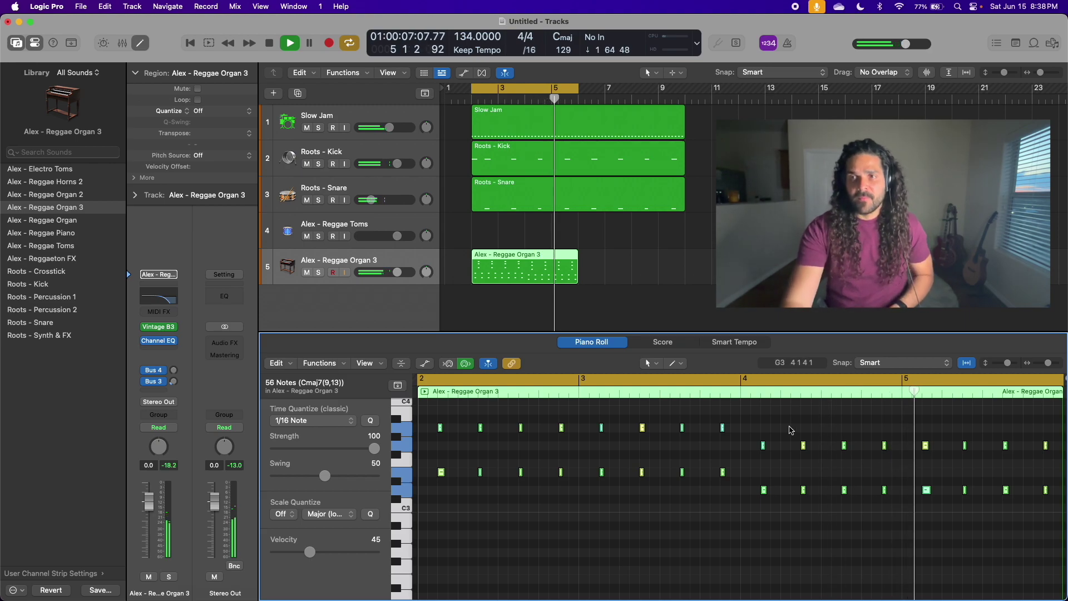
left_click_drag(498, 278, 589, 285)
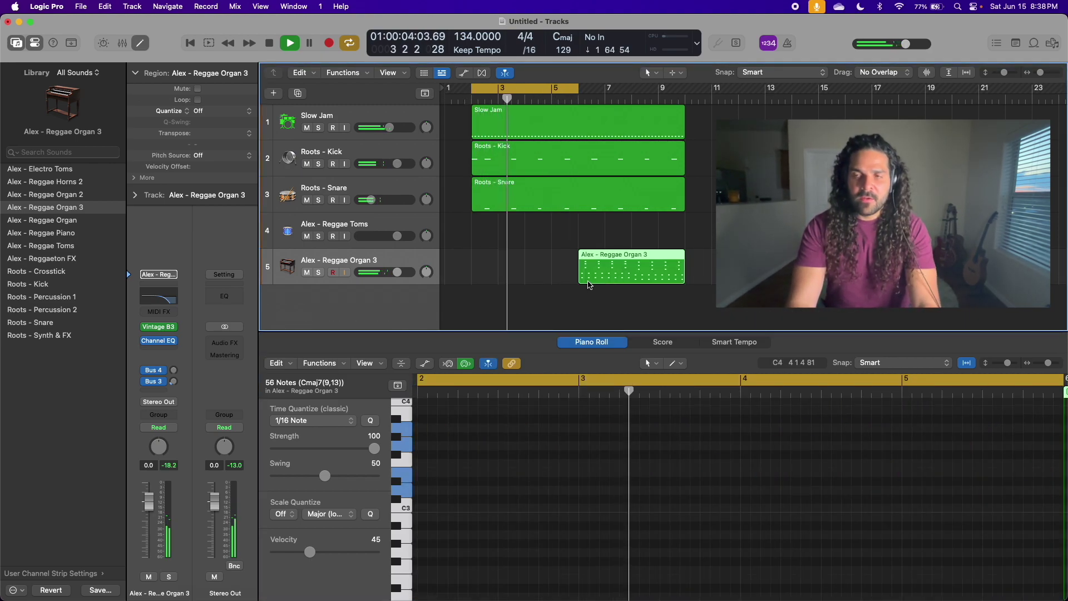
key("super+z")
left_click_drag(516, 267, 622, 268, "alt")
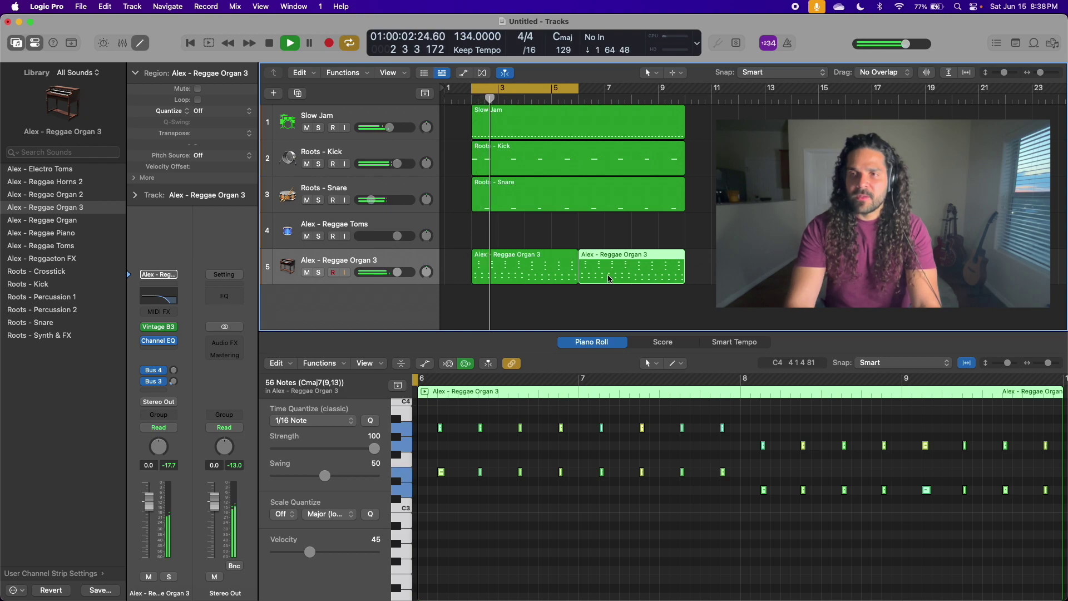
key("Delete")
- Loop the organ region out to bar 10 and add a new instrument track with the Reggae Piano patch
left_click_drag(577, 254, 681, 257)
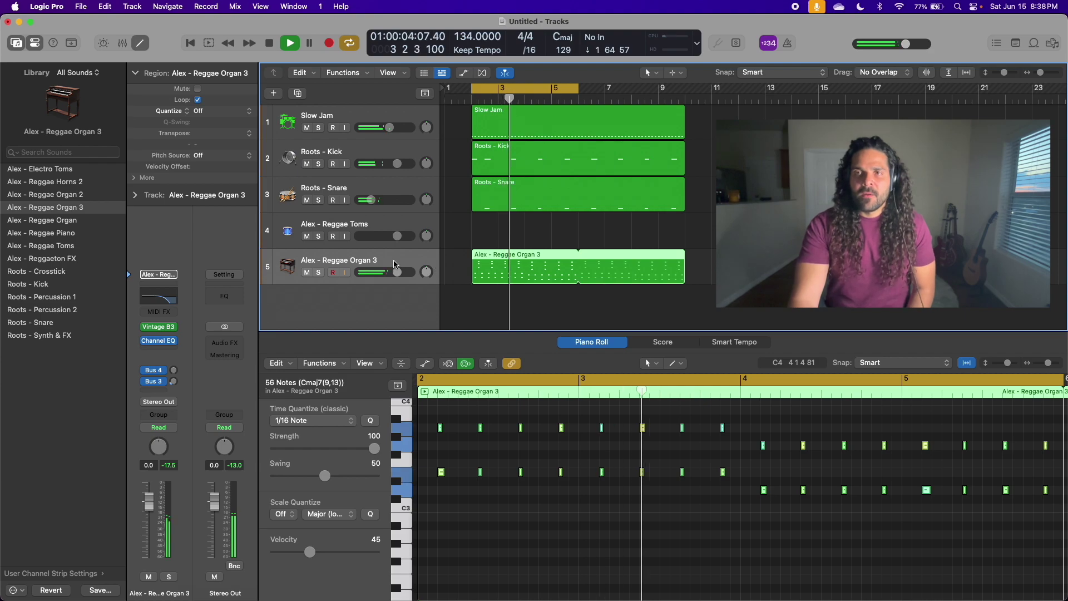
key("super+alt+s")
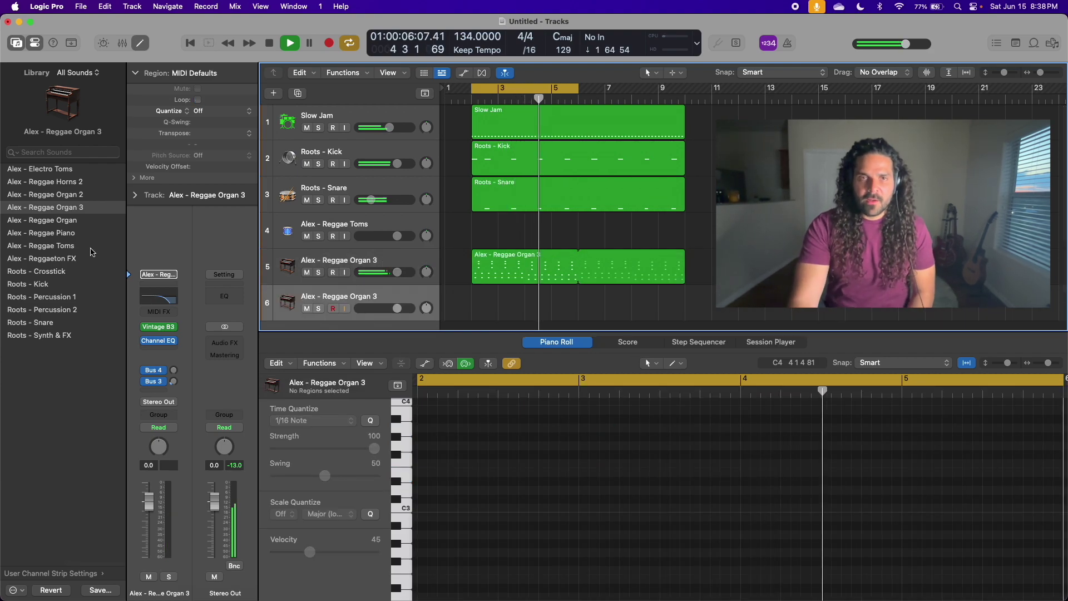
left_click(64, 238)
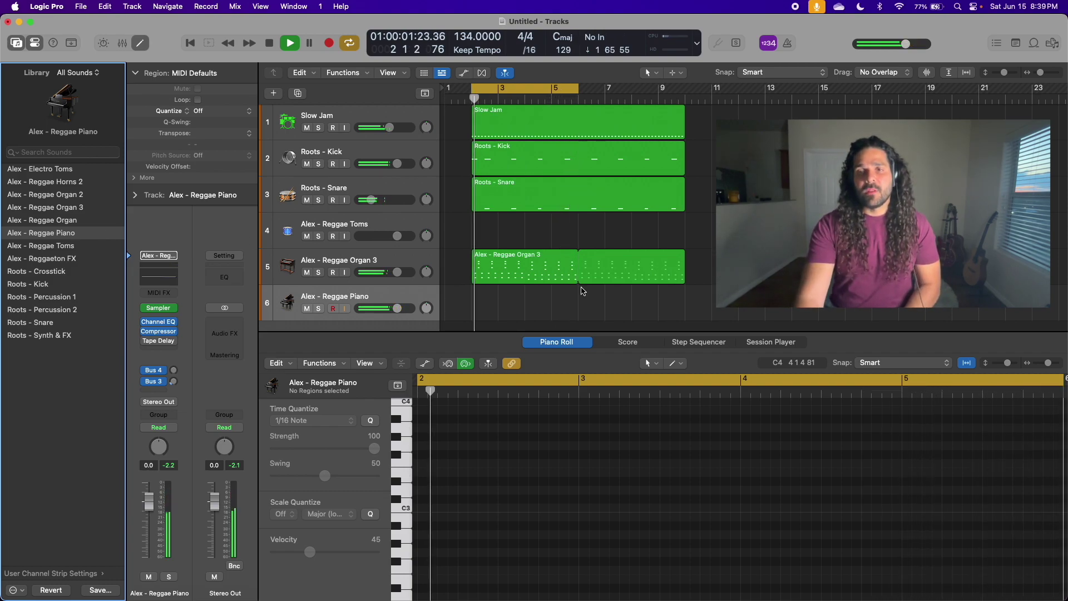
- Lower the Reggae Piano track's volume to -8.0 dB and record off-beat piano chords across the four-bar cycle
left_click_drag(397, 308, 360, 311)
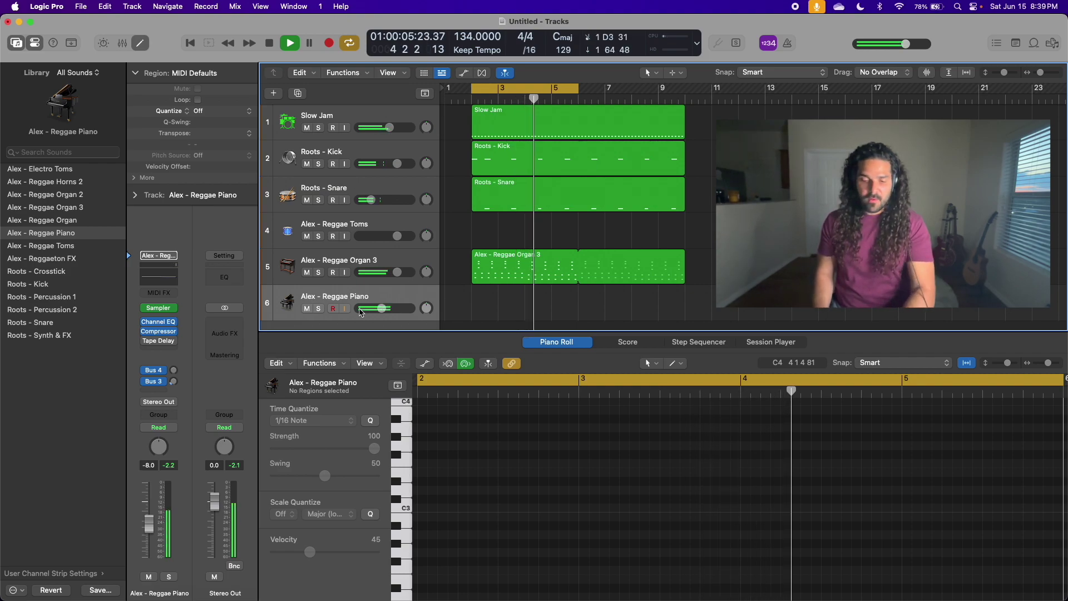
key("space")
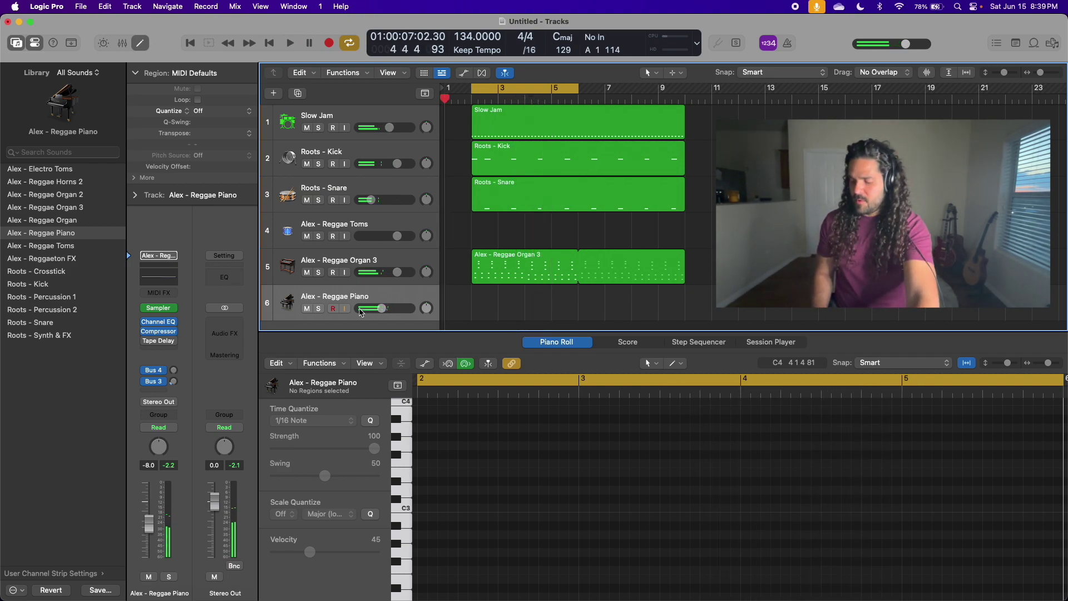
key("Return")
key("r")
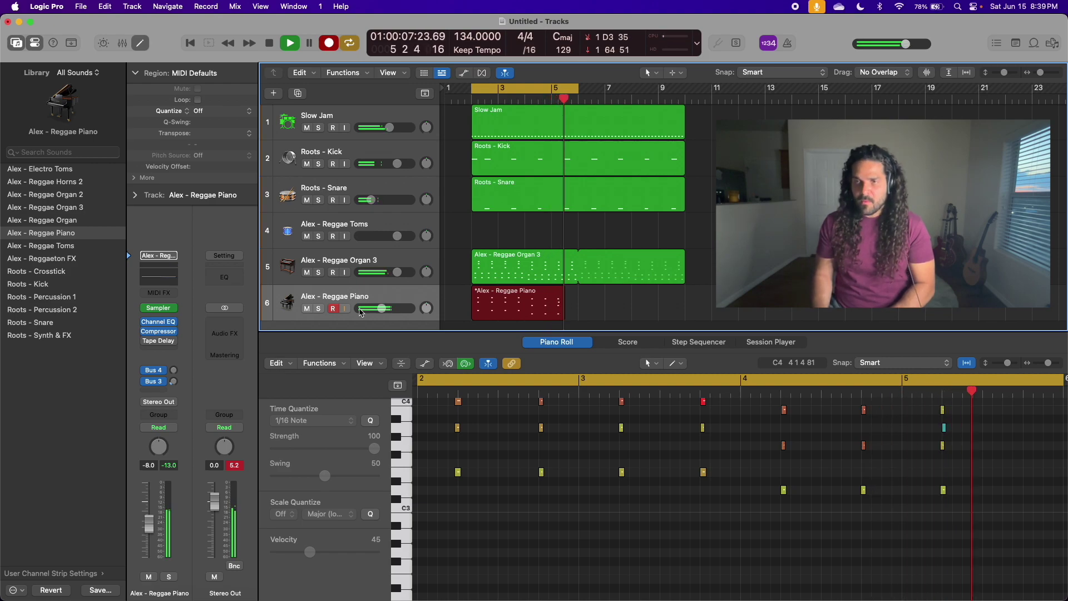
key("space")
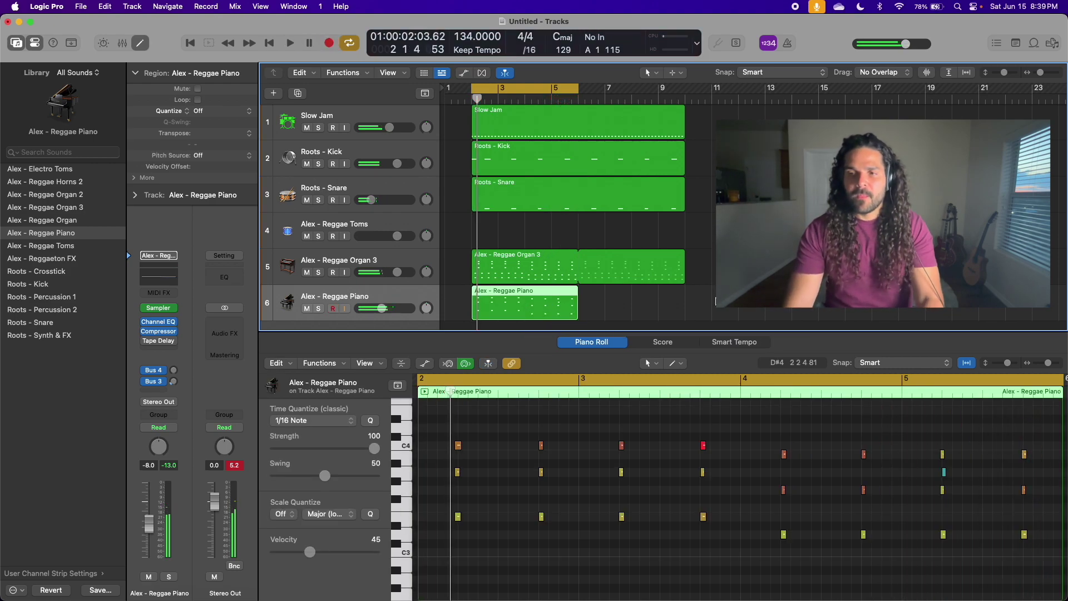
- Delete the stray A3 note from the bar 5 chord in the Reggae Piano region and quantize all its notes to 1/16
left_click(944, 472)
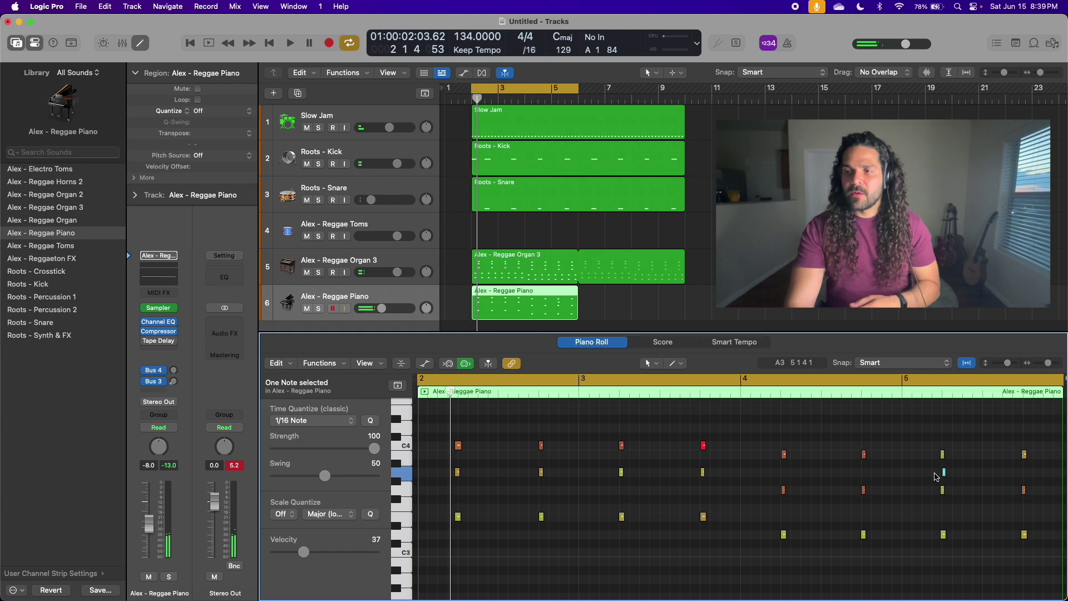
scroll(846, 499, "left", 5)
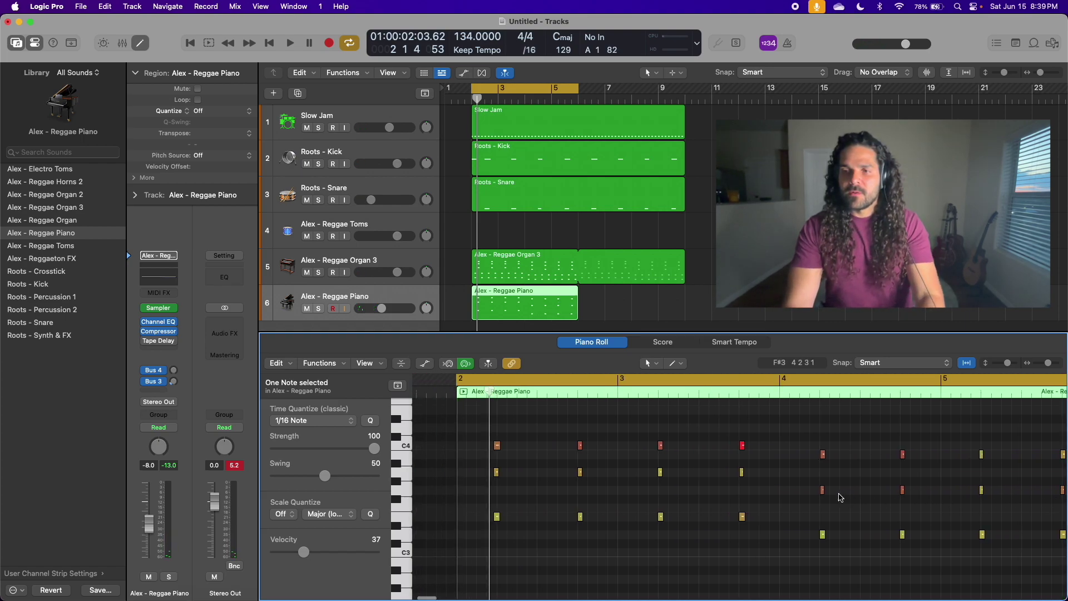
key("super+w")
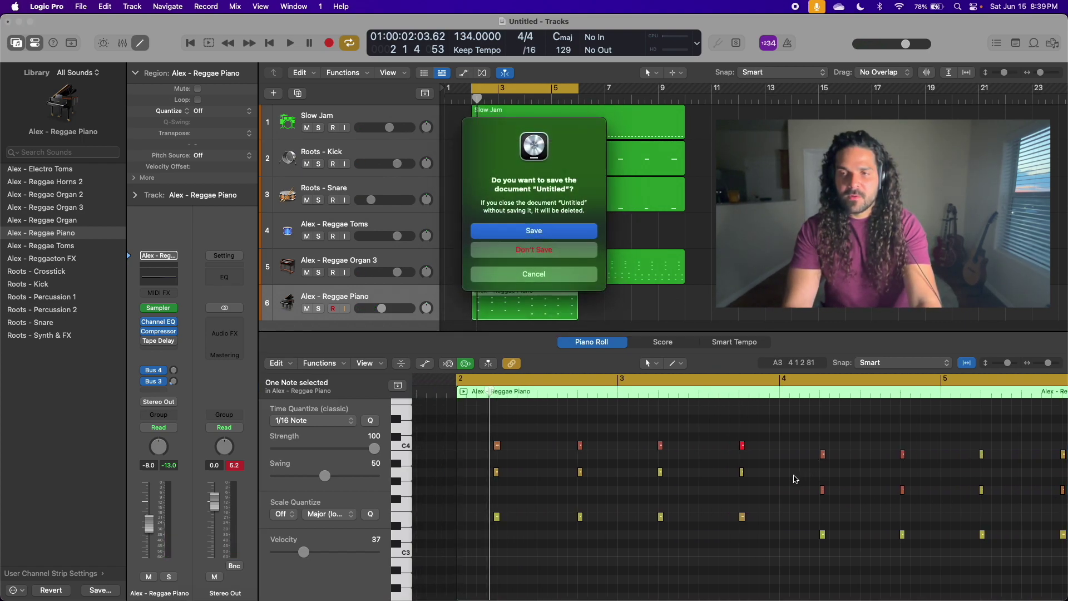
left_click(578, 275)
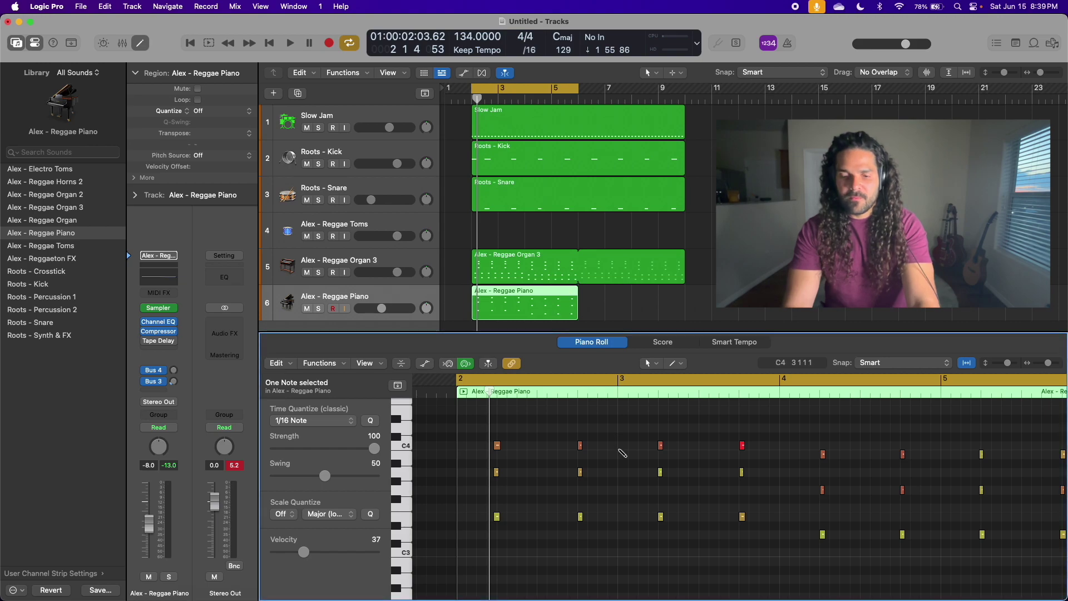
key("super+a")
scroll(621, 453, "right", 2)
- Lower the Reggae Piano track's volume to -16.4 dB while the cycle plays
key("space")
left_click_drag(382, 315, 368, 312)
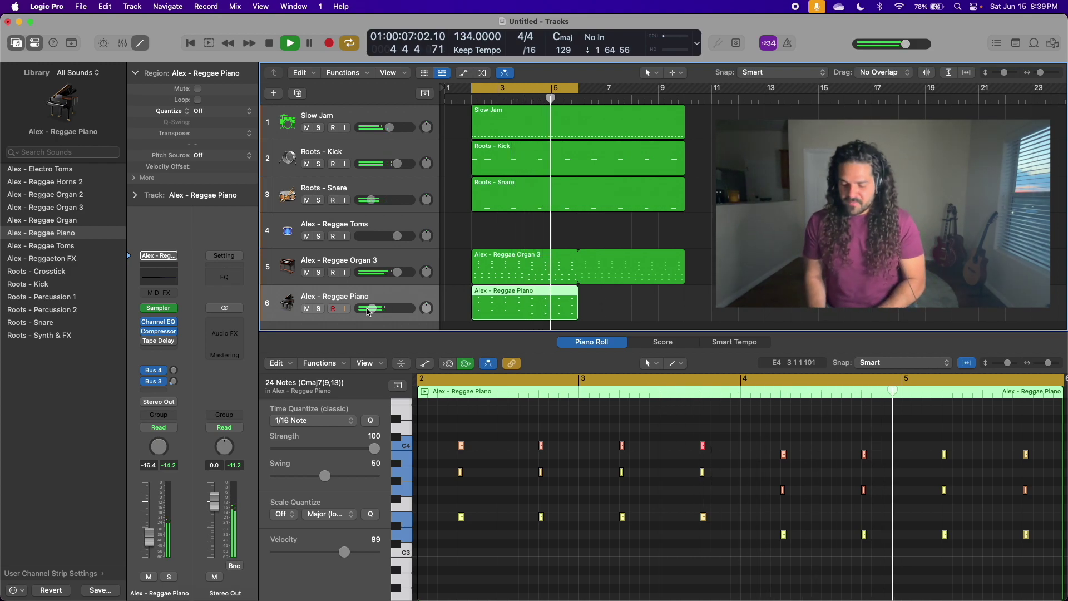
key("space")
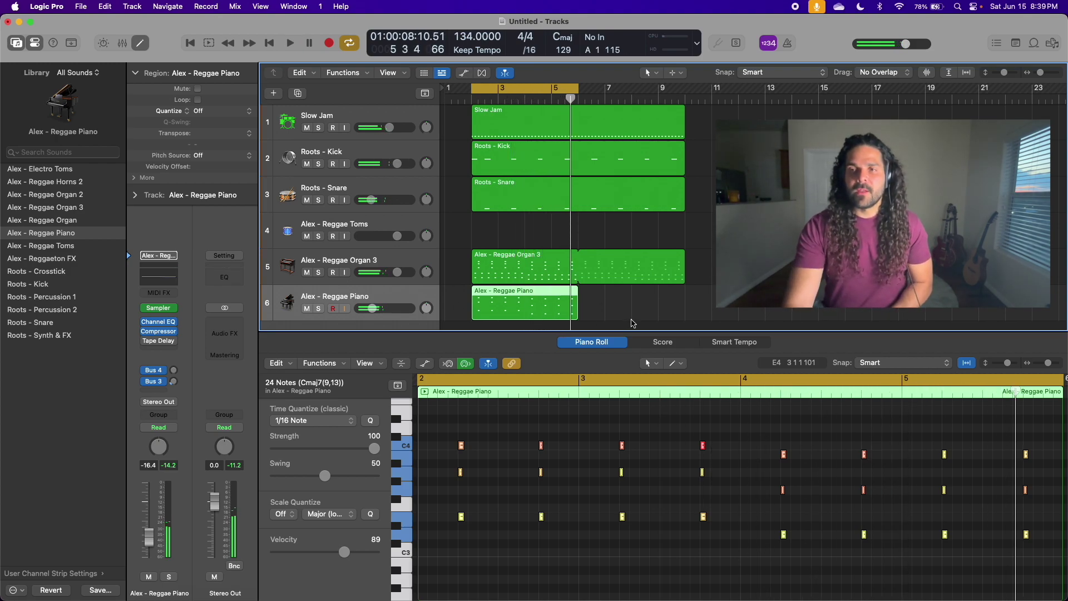
- Delete the Reggae Piano region and record a fuller take of off-beat chords, adding lower notes, across the four-bar cycle
key("Delete")
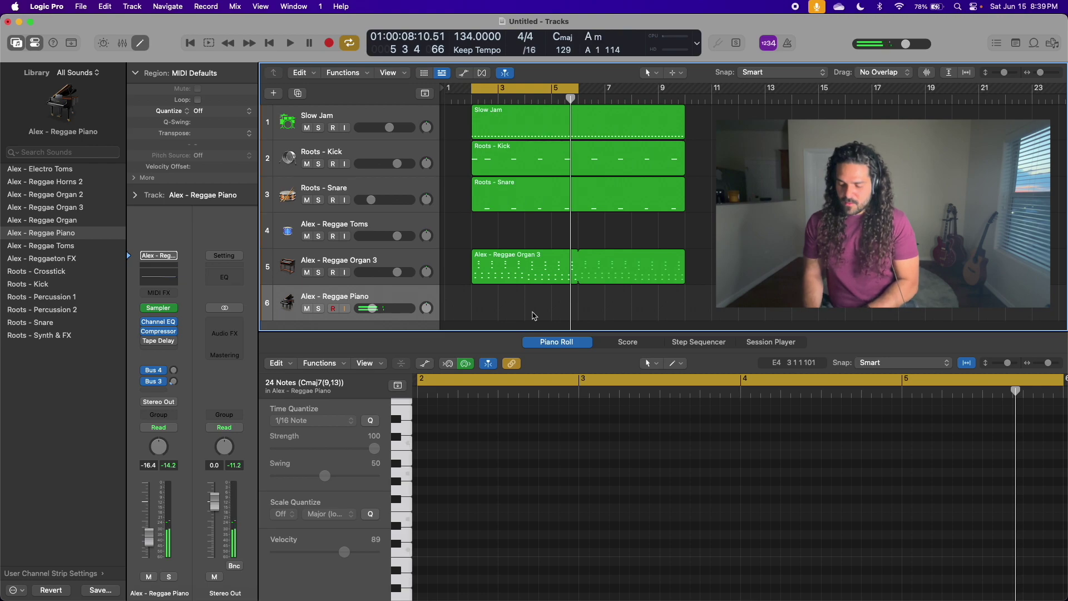
key("r")
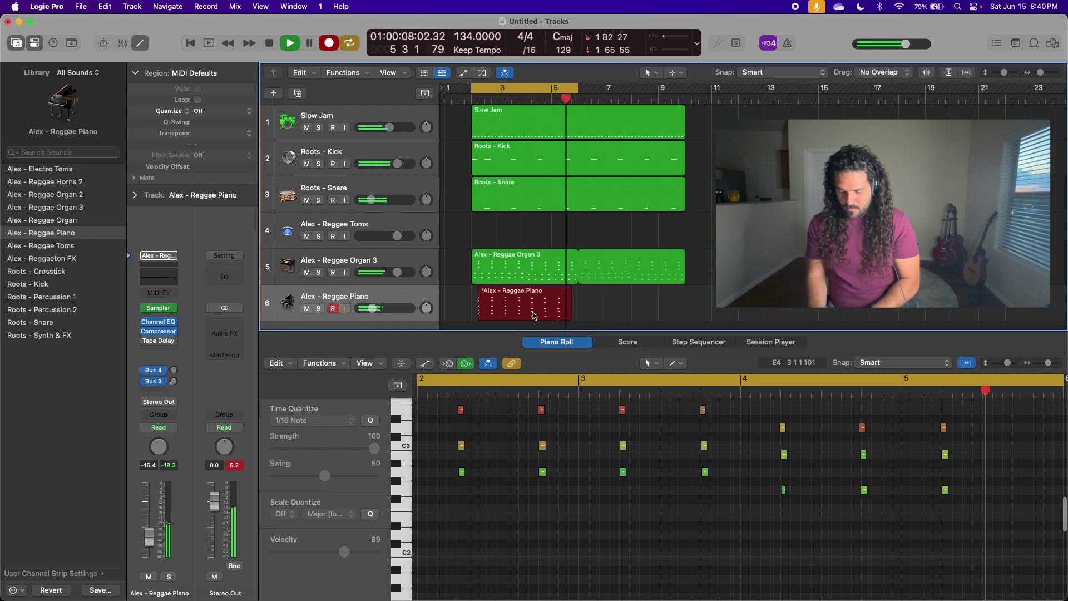
key("space")
- Quantize all notes of the new Reggae Piano region to 1/16 and loop the region out to bar 10
scroll(843, 561, "up", 5)
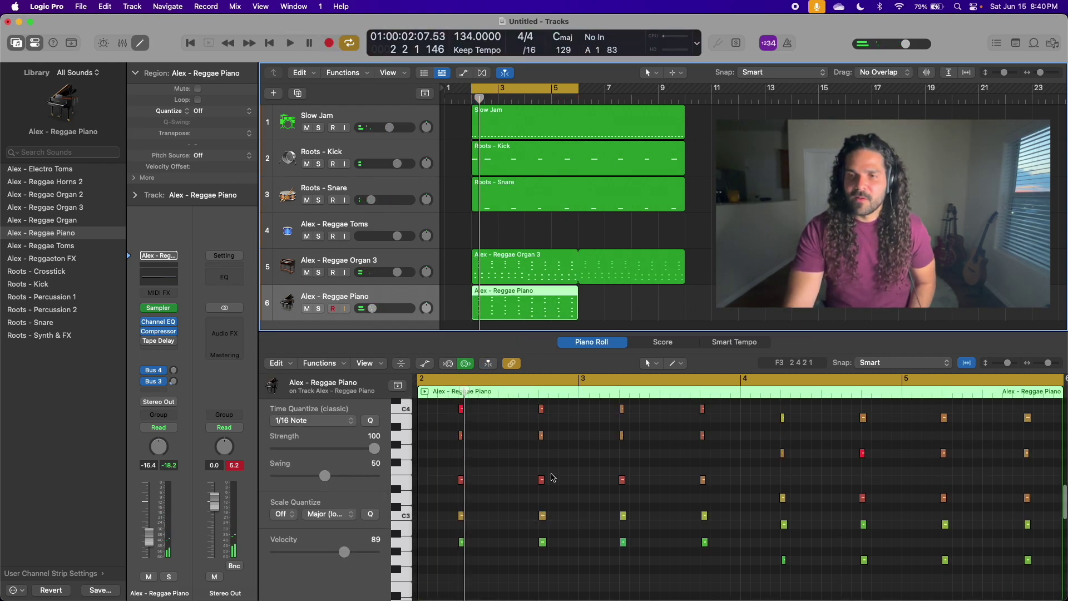
scroll(552, 478, "right", 5)
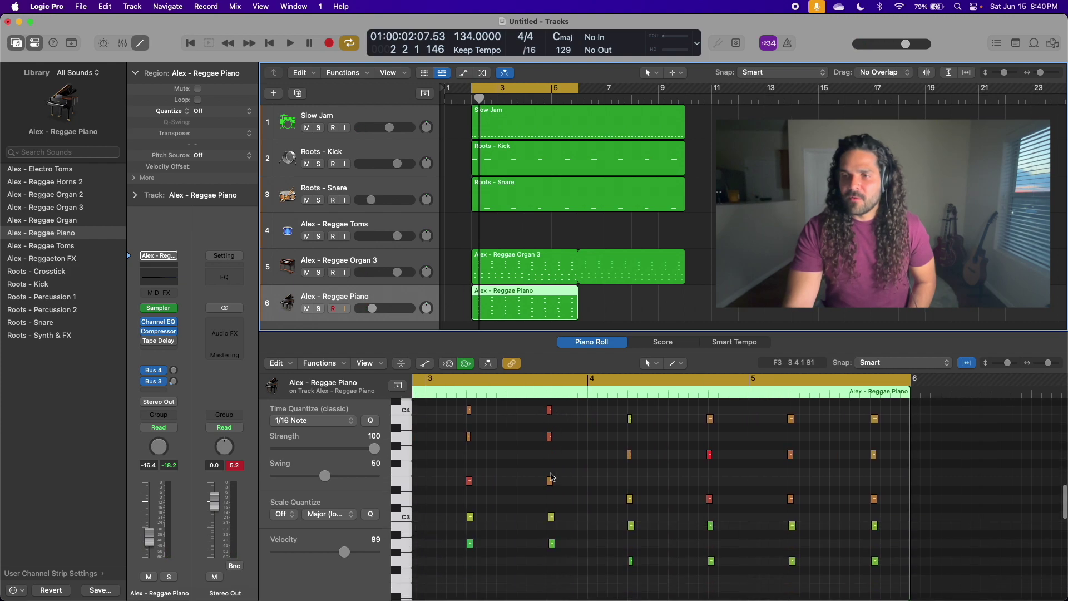
scroll(552, 477, "left", 4)
left_click(592, 475)
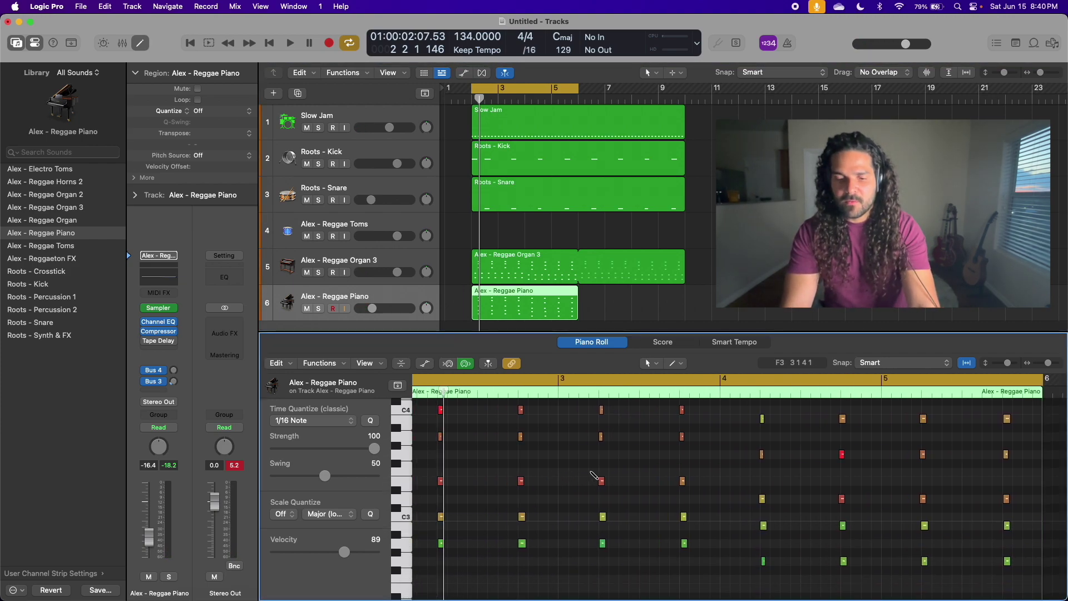
key("super+a")
scroll(593, 476, "left", 1)
key("space")
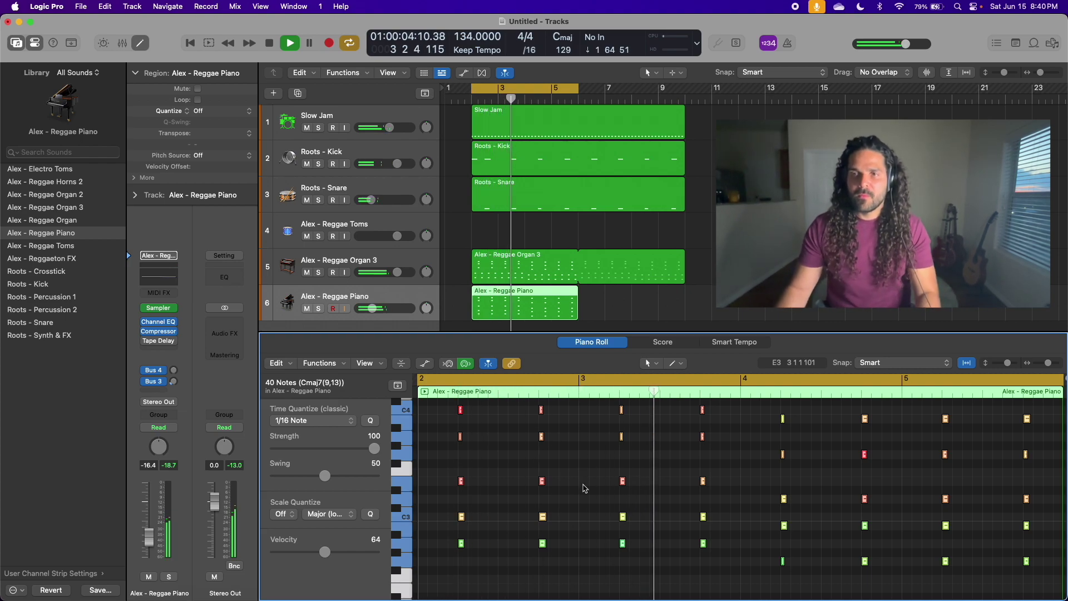
left_click_drag(575, 284, 685, 285)
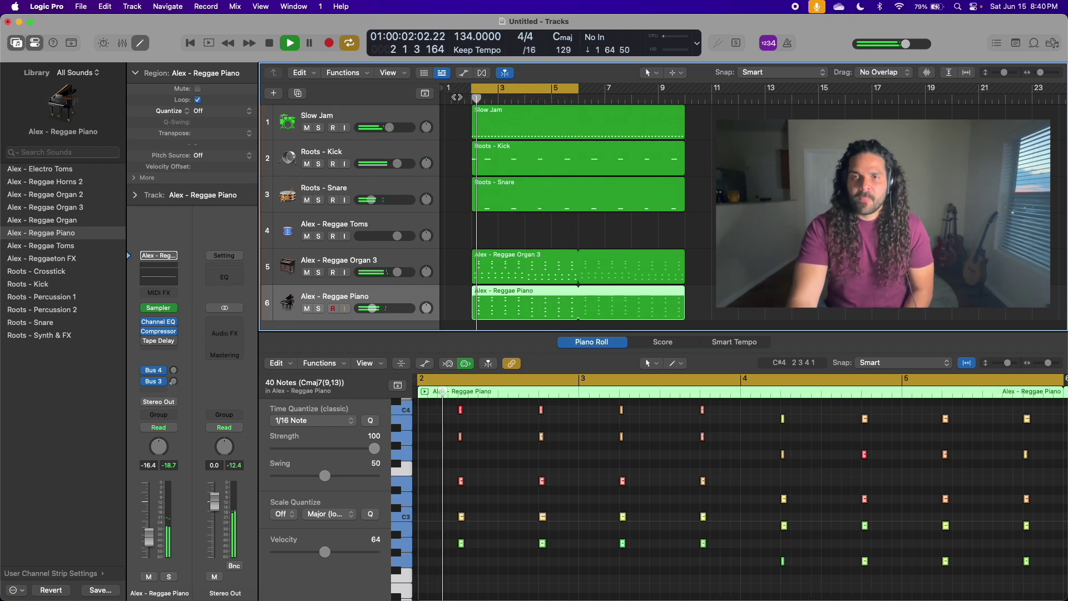
- Rehearse a fill on the Reggae Toms track over the beat and record a three-hit tom fill in bar 5
left_click(372, 221)
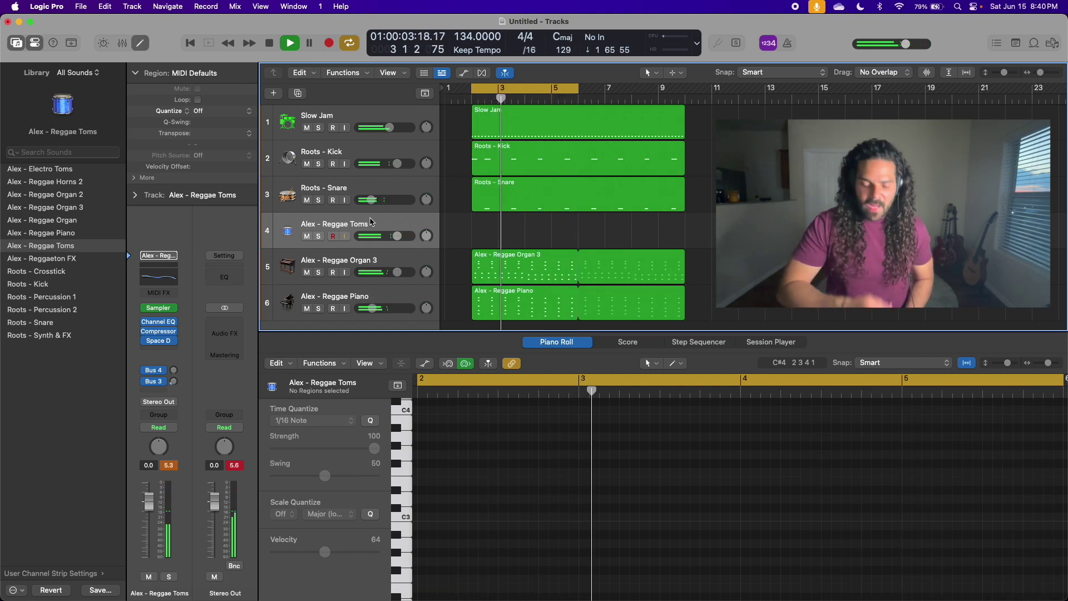
key("space")
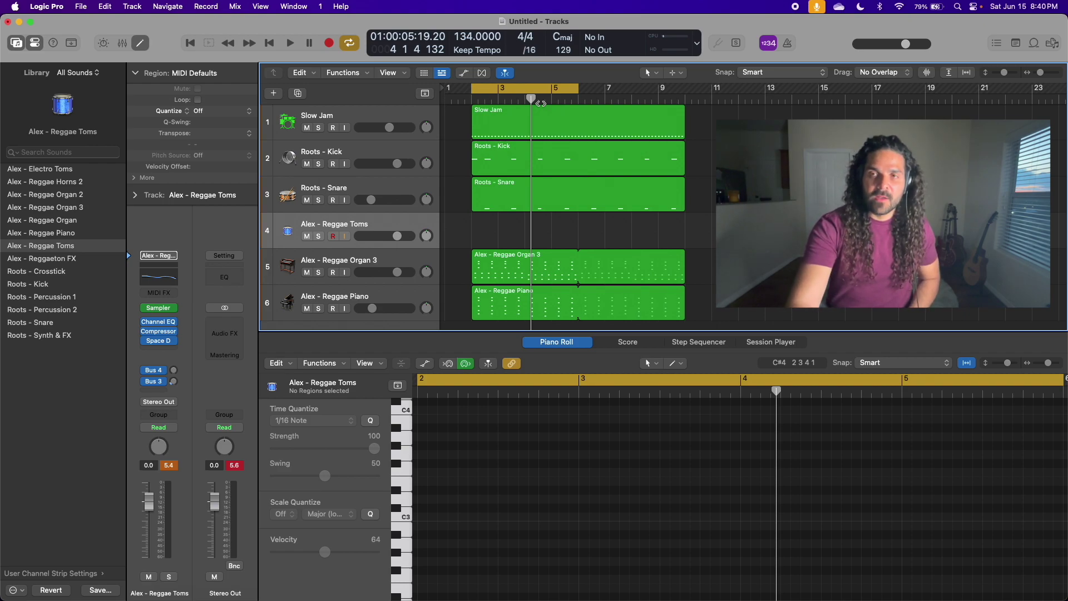
key("r")
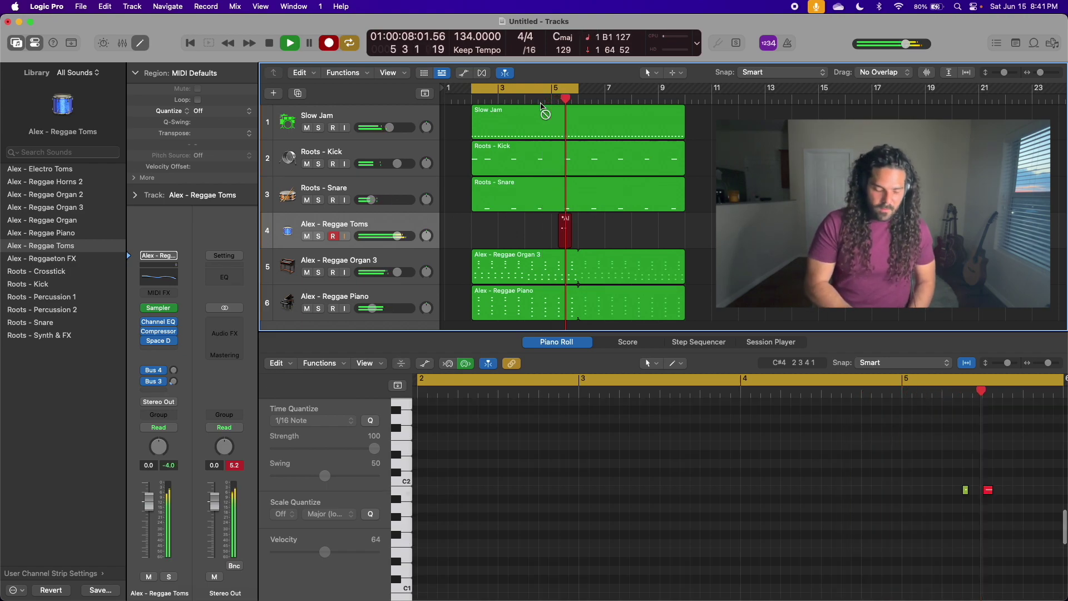
key("space")
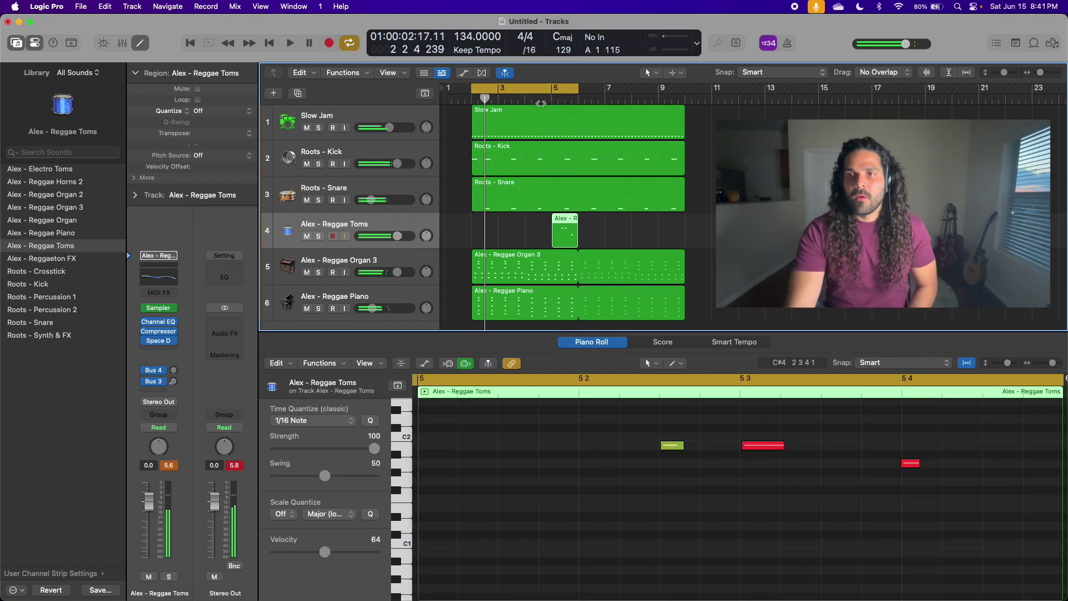
- Move the Reggae Toms fill region to bar 1, turn off cycle mode and play the project
left_click_drag(569, 234, 460, 233)
left_click(513, 92)
key("space")
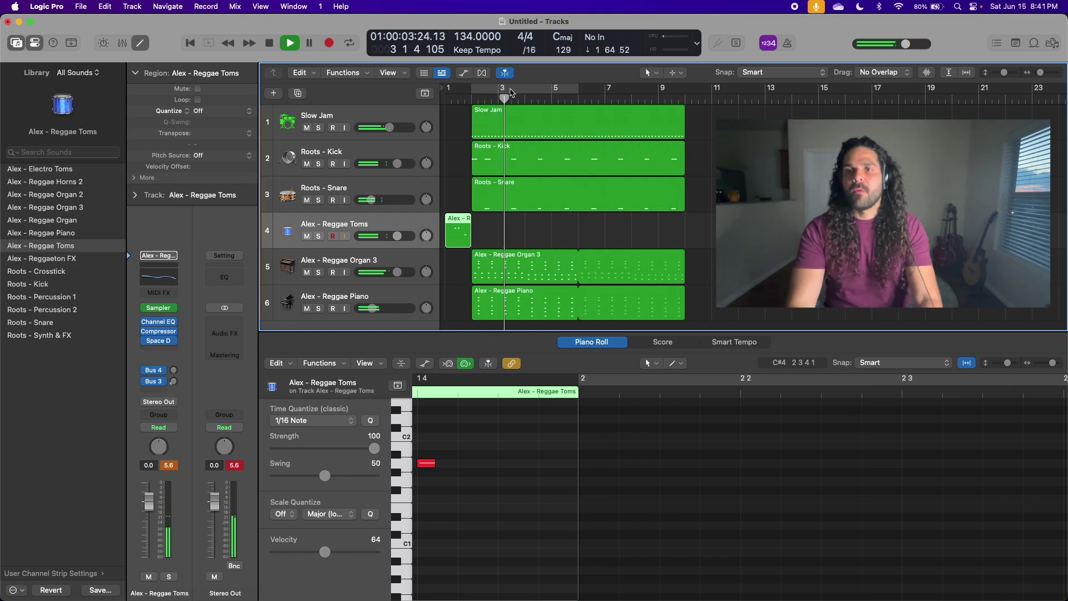
- Raise the Roots - Kick track's volume slightly and play the tom fill from the project start
left_click_drag(400, 169, 404, 168)
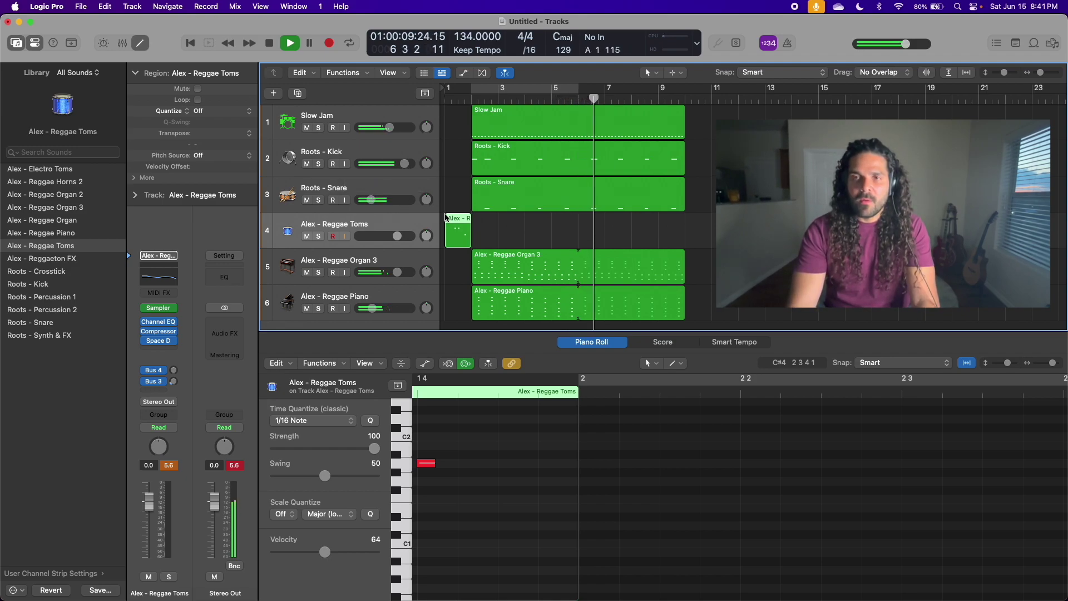
key("Return")
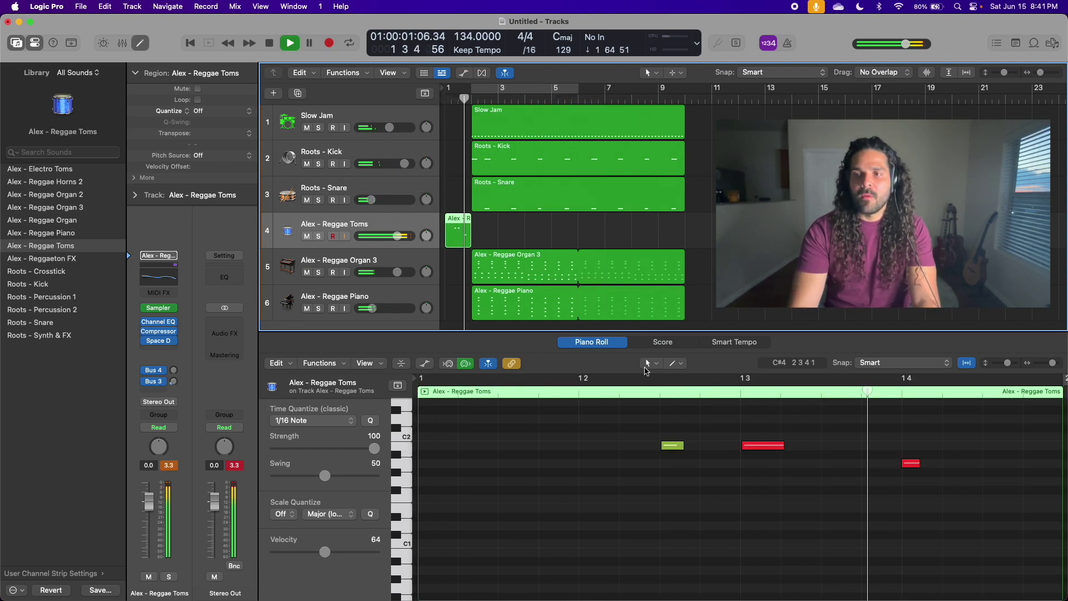
key("space")
- Set the velocity of the last two notes in the Reggae Toms fill to 91
scroll(536, 529, "left", 5)
left_click_drag(641, 511, 382, 430)
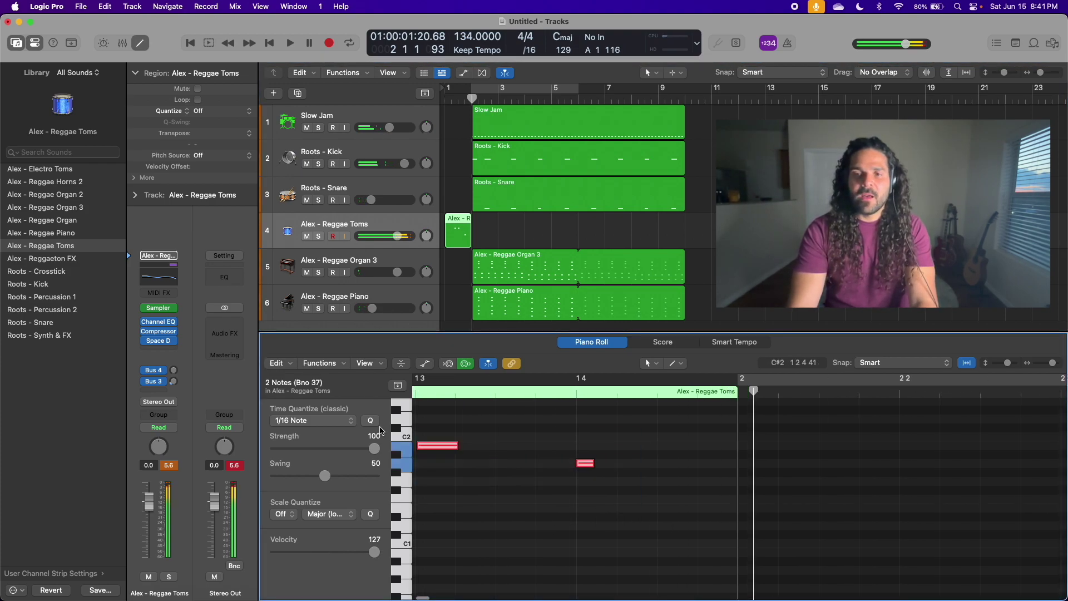
left_click(346, 550)
scroll(561, 483, "left", 3)
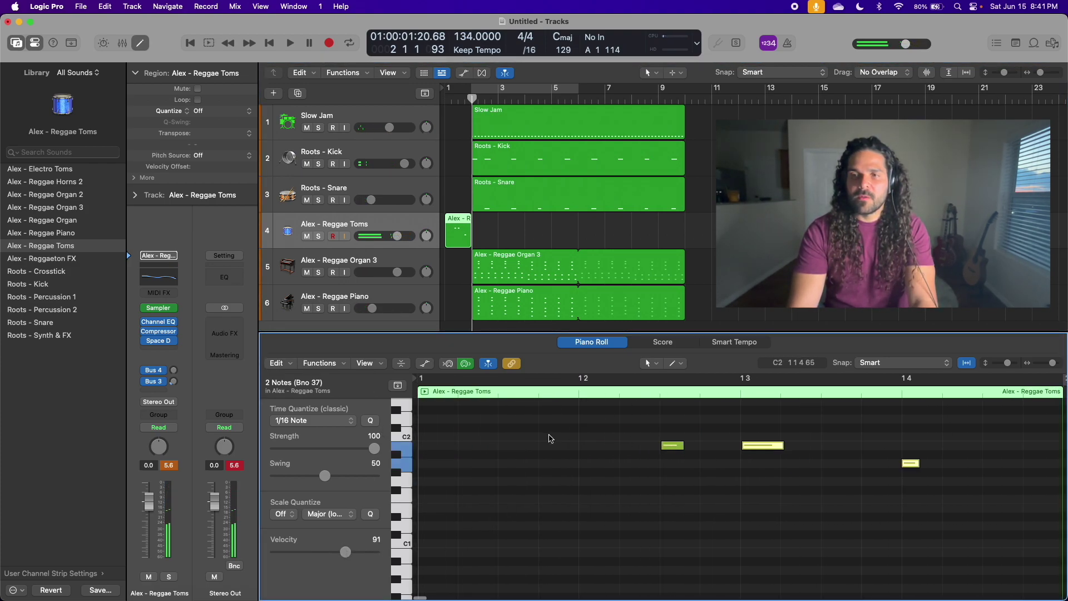
- Lower the Reggae Toms track's volume to -3.0 dB and play the intro from the project start
key("space")
left_click_drag(397, 235, 391, 236)
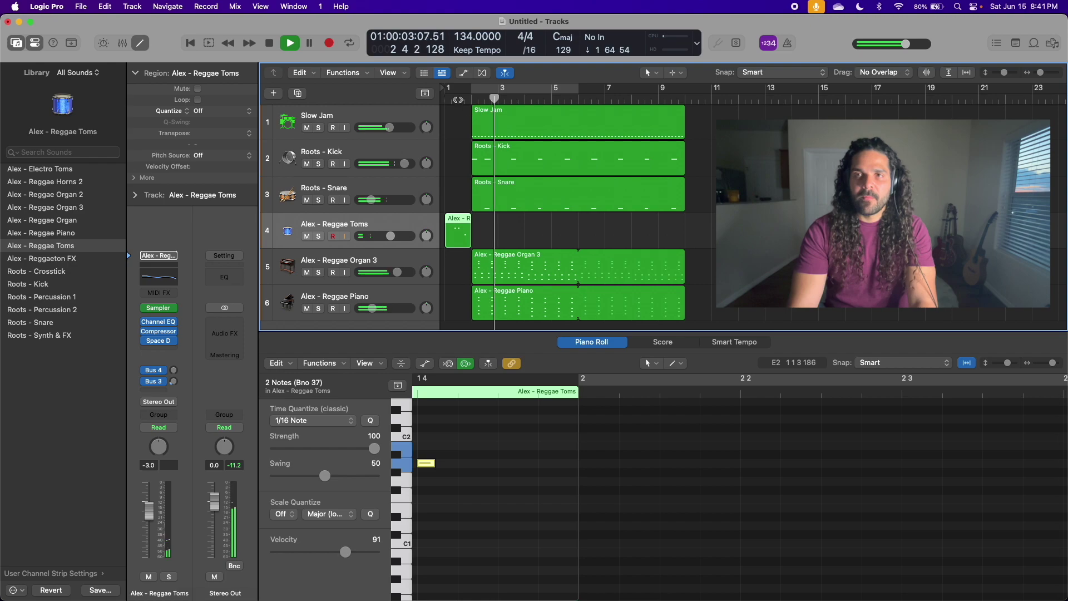
key("Return")
key("space")
- Change the first closed hi-hat note of the Slow Jam region, at bar 2, to a Crash Left hit
left_click(478, 123)
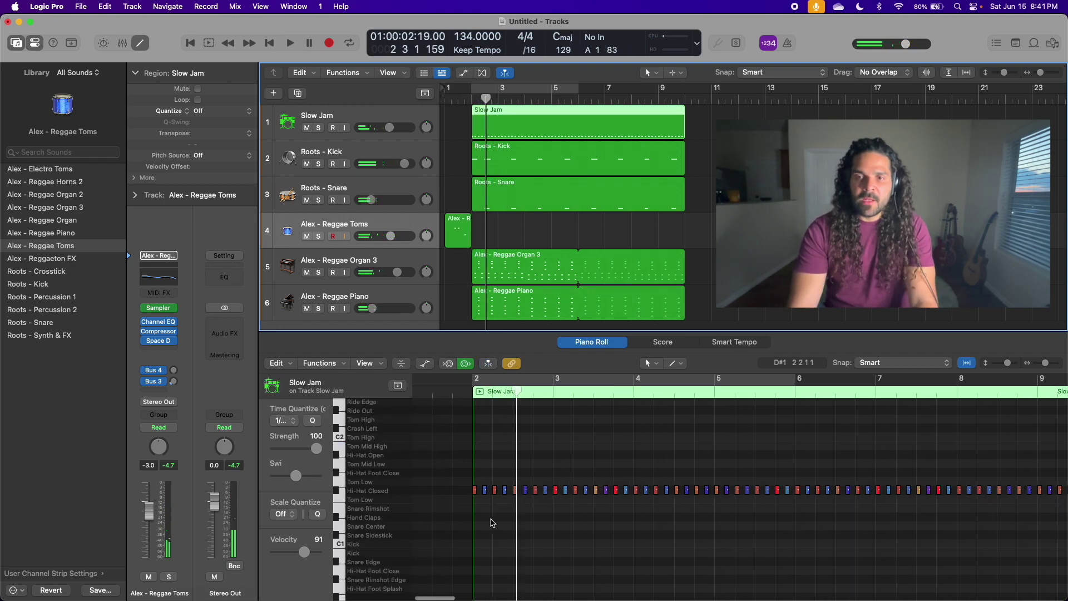
left_click(475, 498)
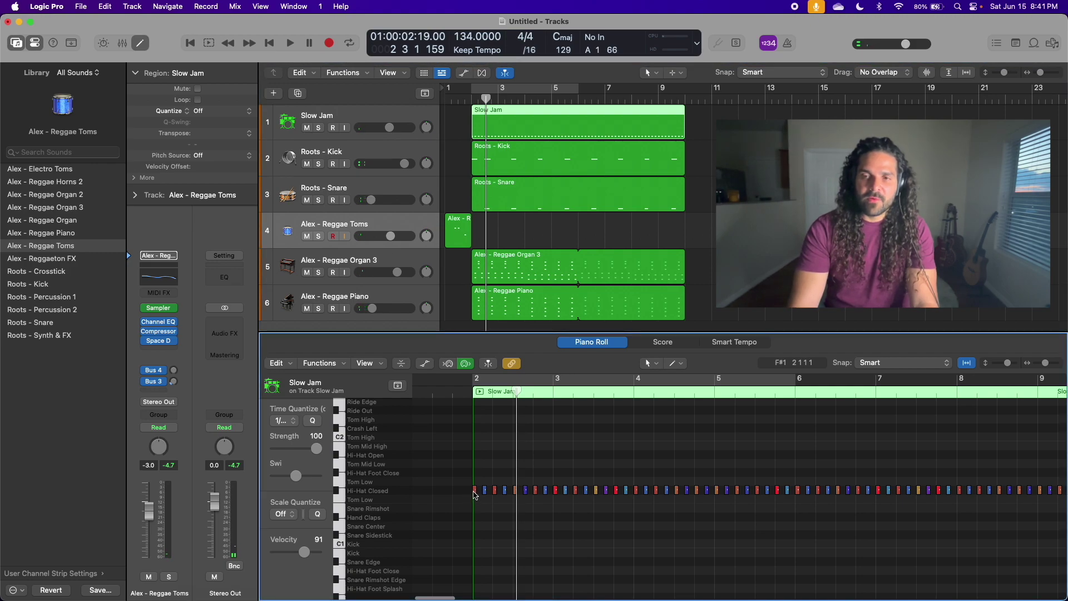
left_click(475, 490)
left_click_drag(475, 493, 474, 429)
scroll(467, 467, "up", 3)
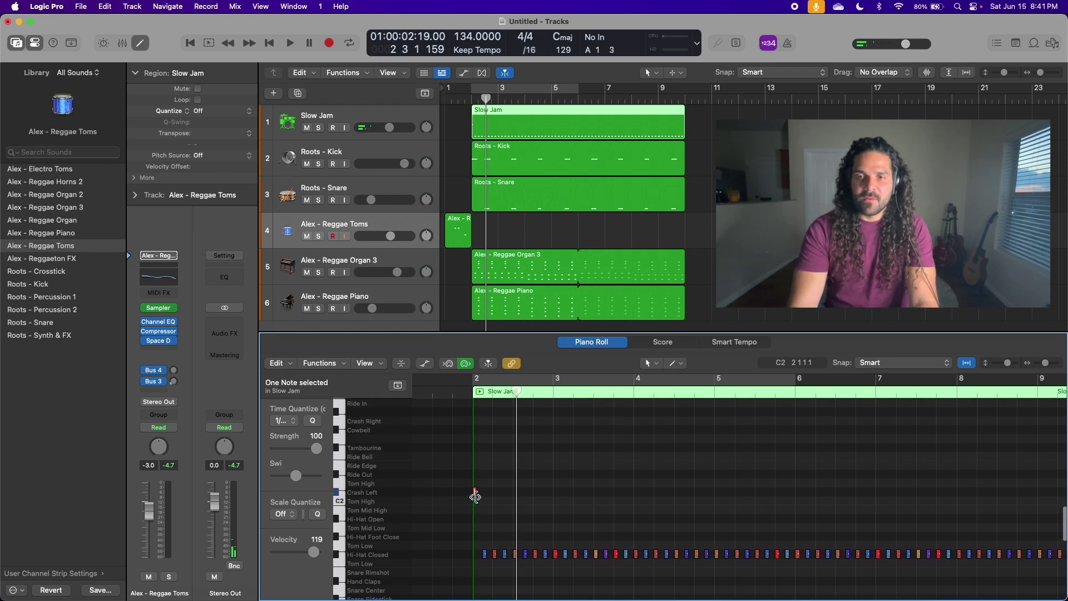
left_click(475, 492)
mouse_move(475, 492)
left_mouse_down()
mouse_move(476, 424)
mouse_move(476, 524)
mouse_move(477, 494)
left_mouse_up()
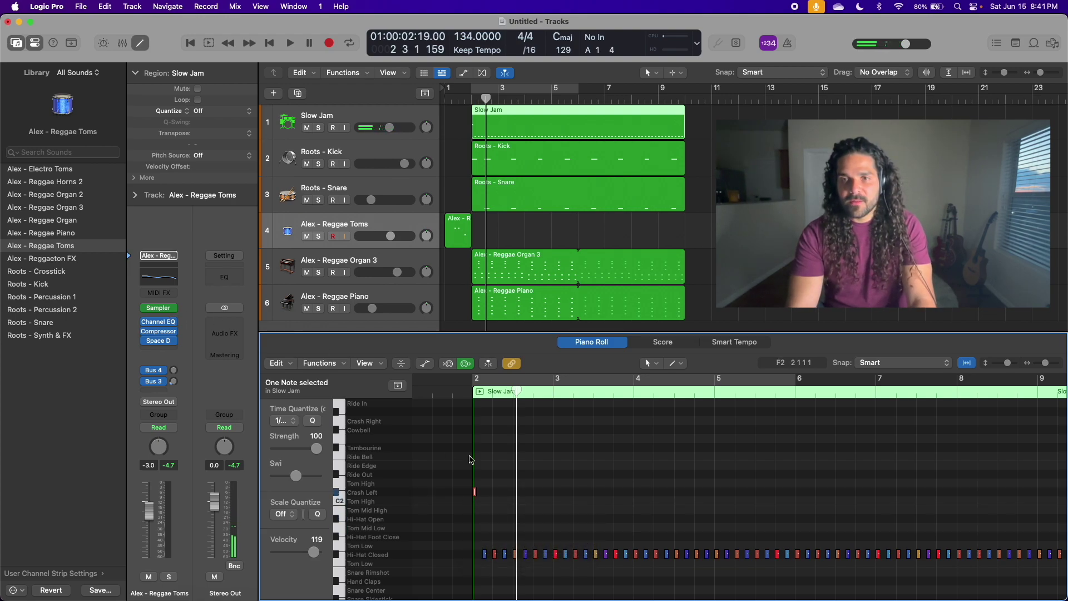
- Audition the crash cymbals in the Slow Jam track's Drum Kit Designer and choose the Brooklyn crash
left_click(349, 123)
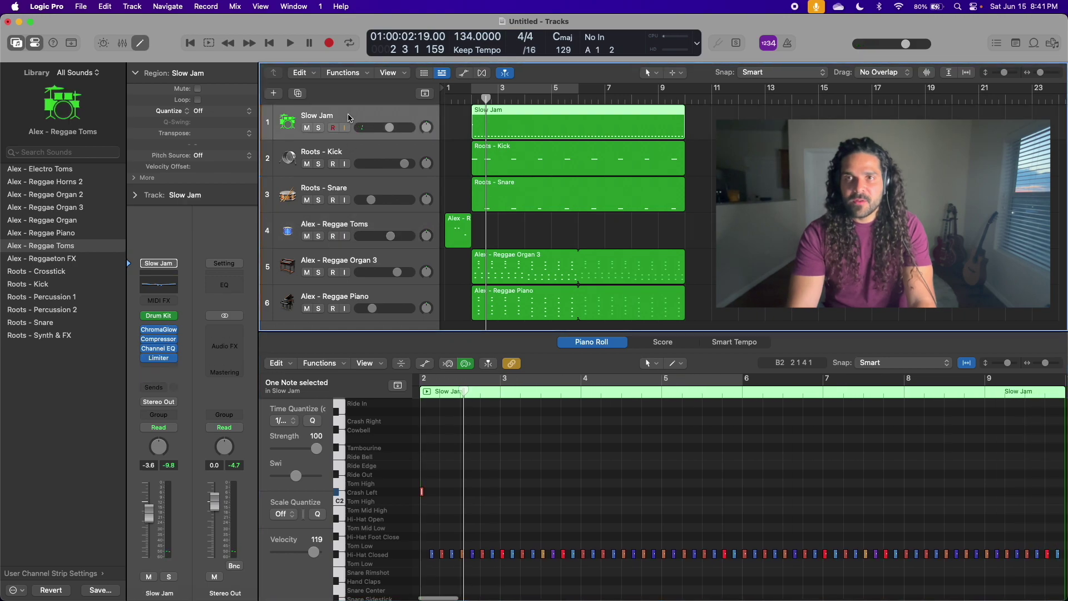
left_click(159, 316)
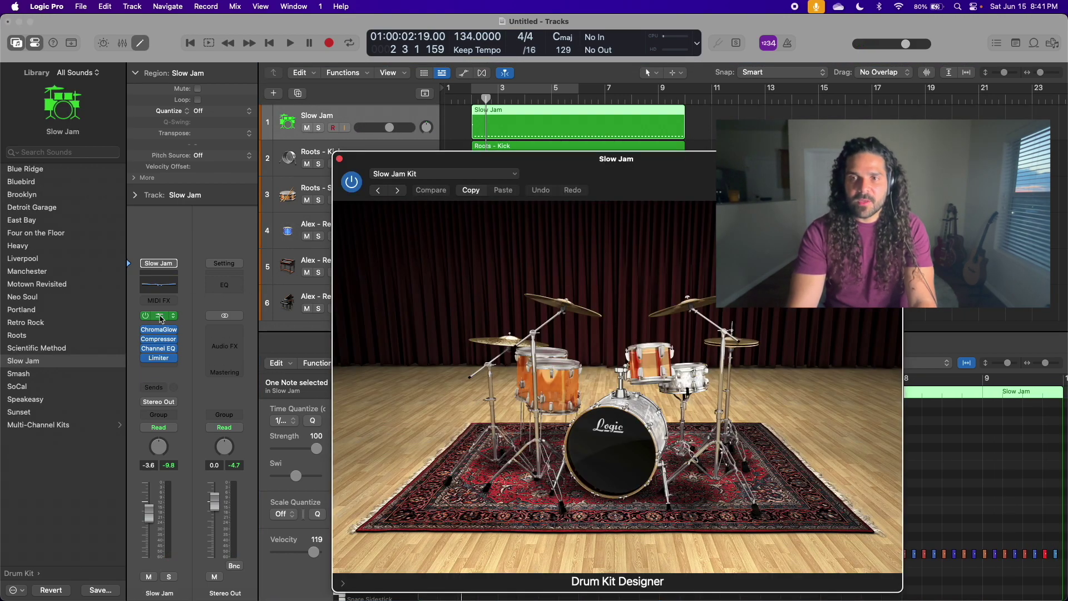
left_click_drag(570, 174, 557, 149)
left_click(712, 289)
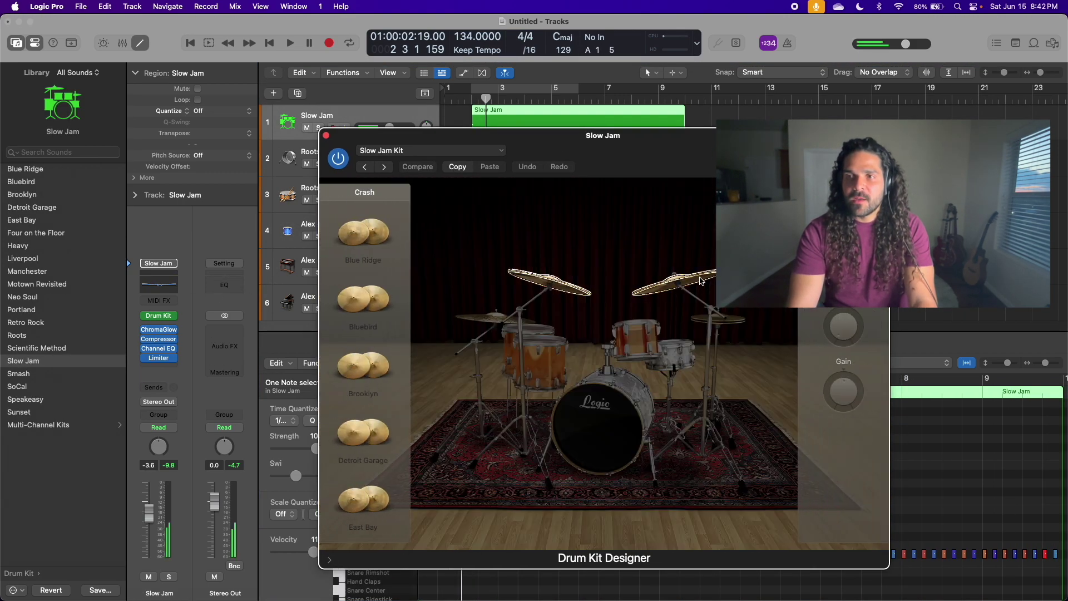
left_click(371, 223)
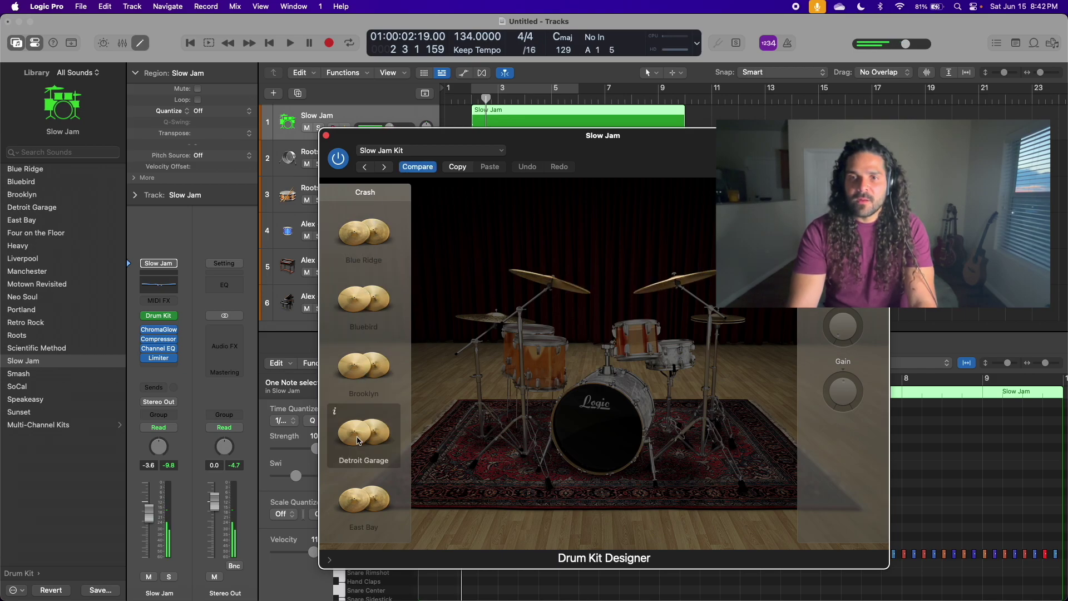
left_click(369, 388)
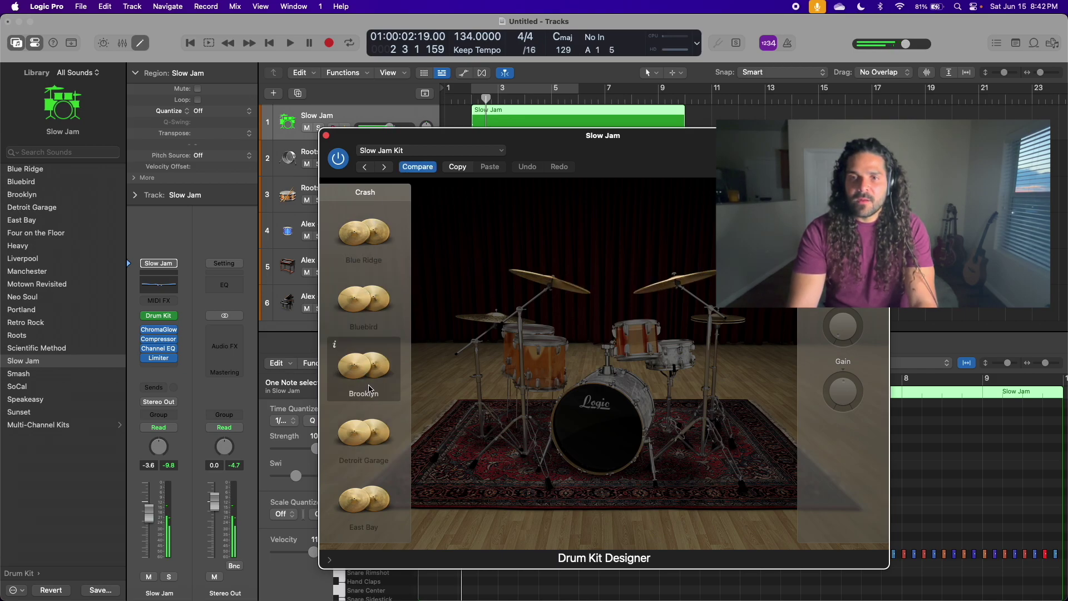
left_click(327, 136)
- Set the velocity of the Slow Jam region's Crash Left note to 81 and play the intro from the project start
key("space")
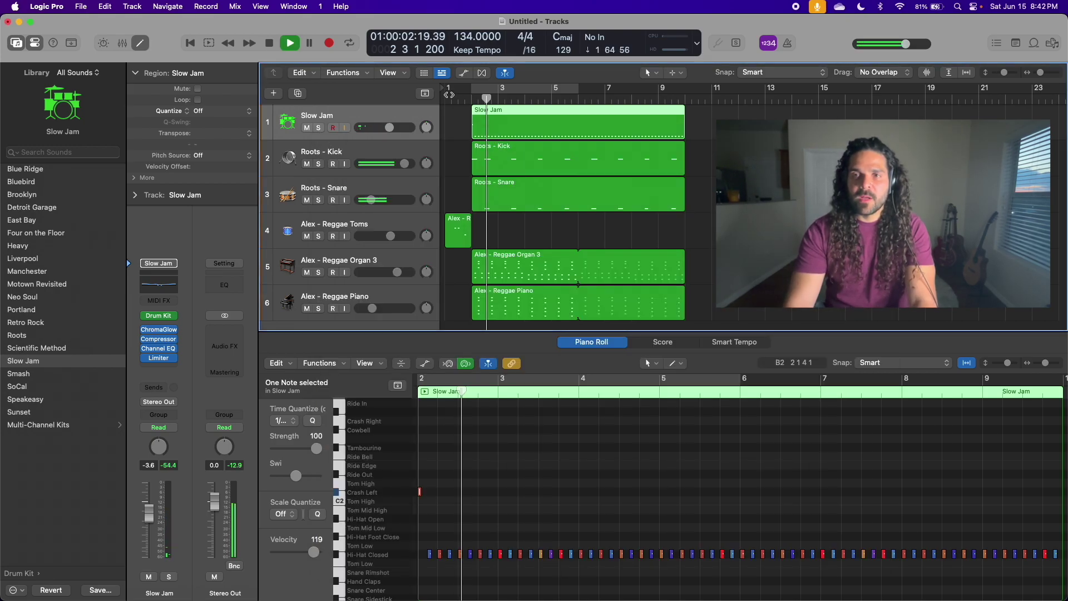
key("Return")
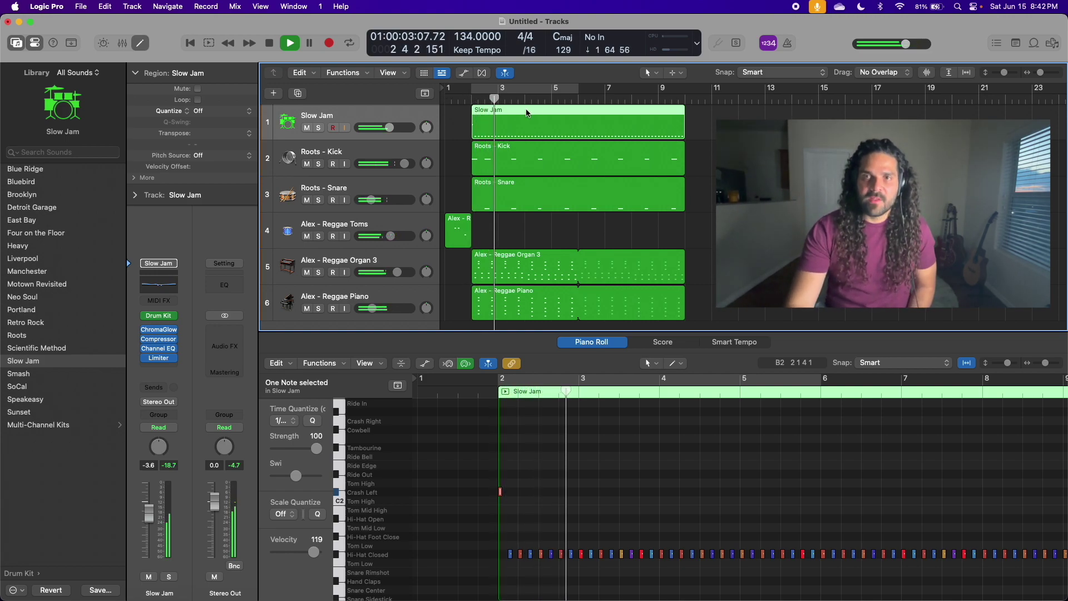
left_click(512, 465)
left_click(500, 491)
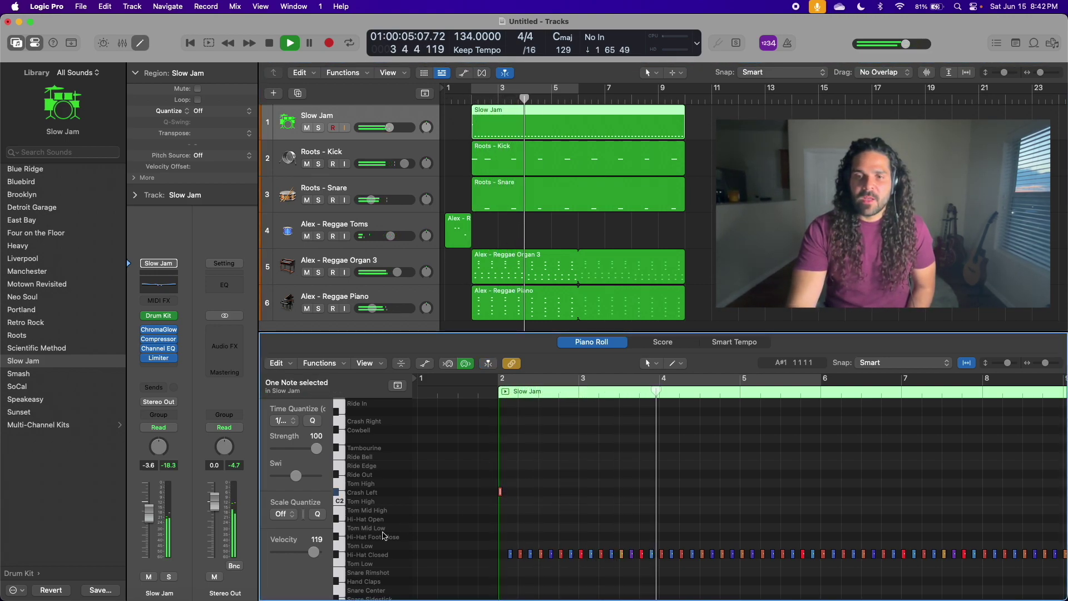
left_click_drag(315, 555, 301, 555)
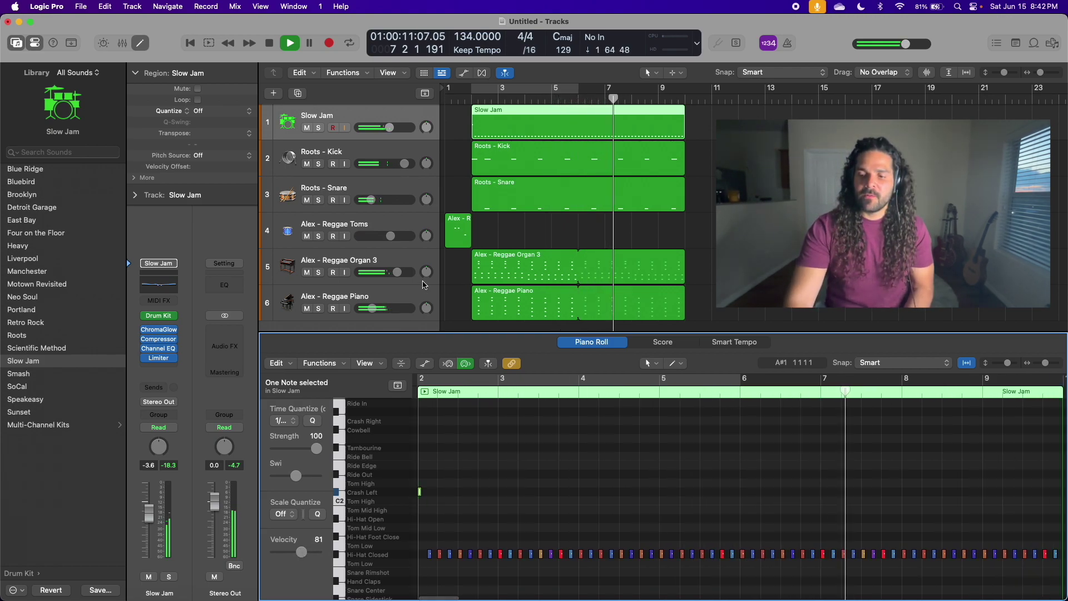
key("Return")
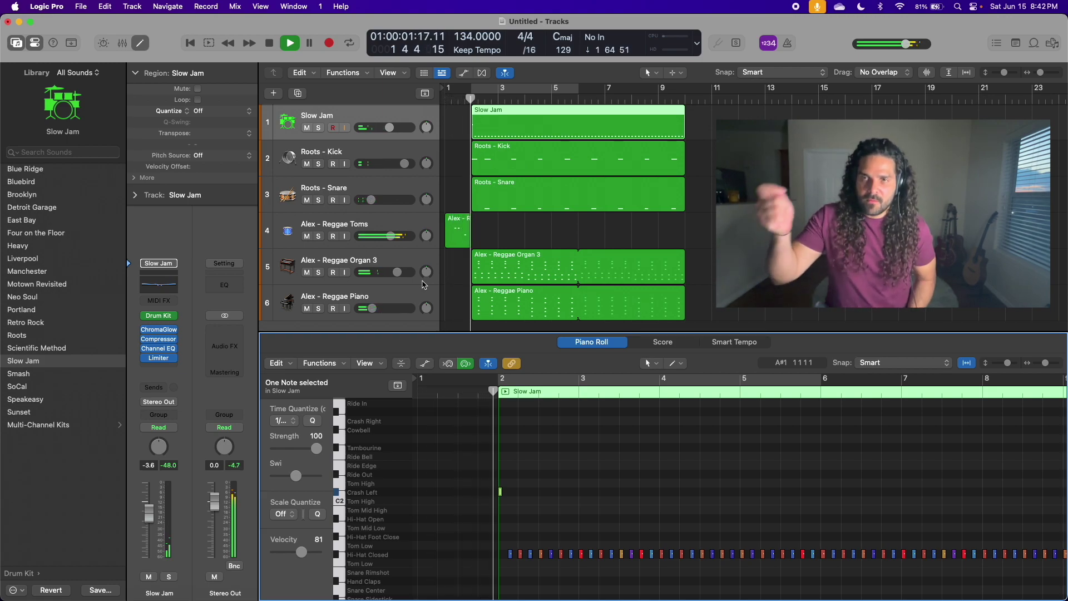
- Shorten the second note of the Reggae Toms fill, add a matching tom hit at 1 3 3, and play the fill
key("Return")
key("space")
left_click(452, 228)
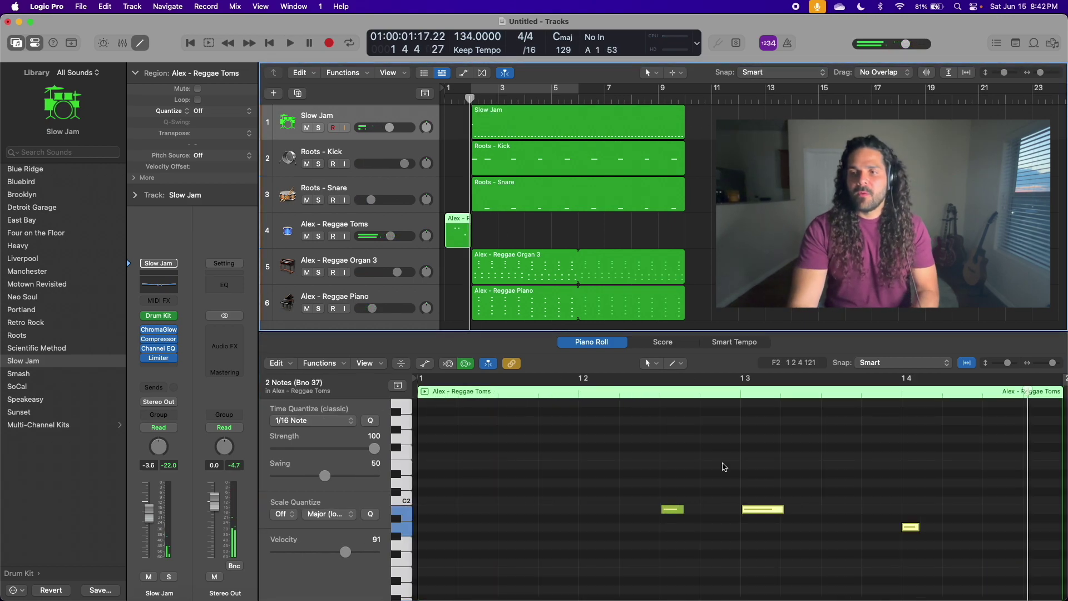
left_click(850, 564)
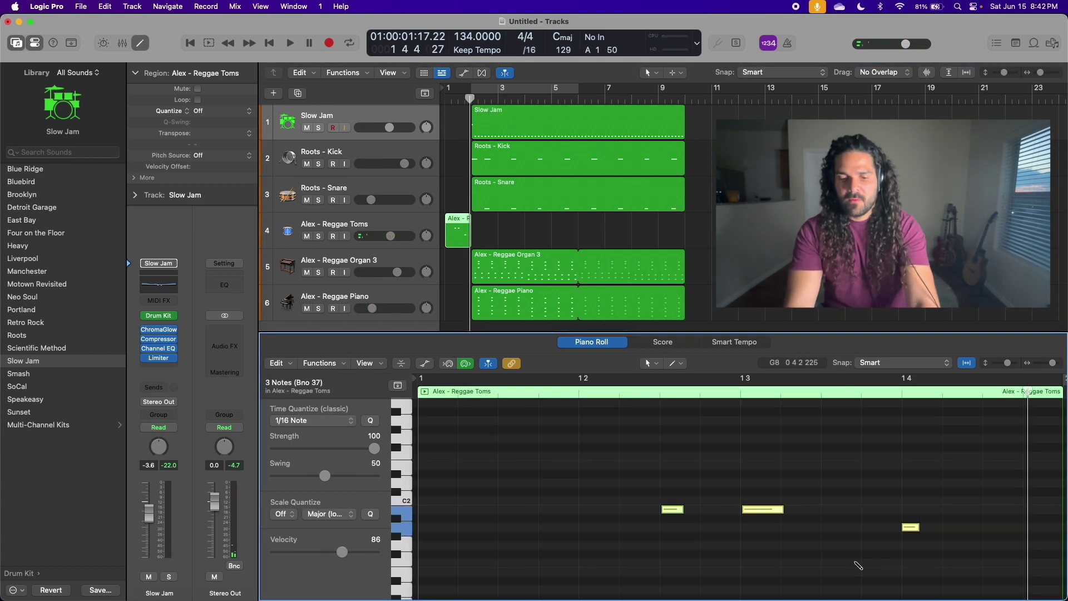
left_click(790, 518)
left_click_drag(781, 509, 823, 513)
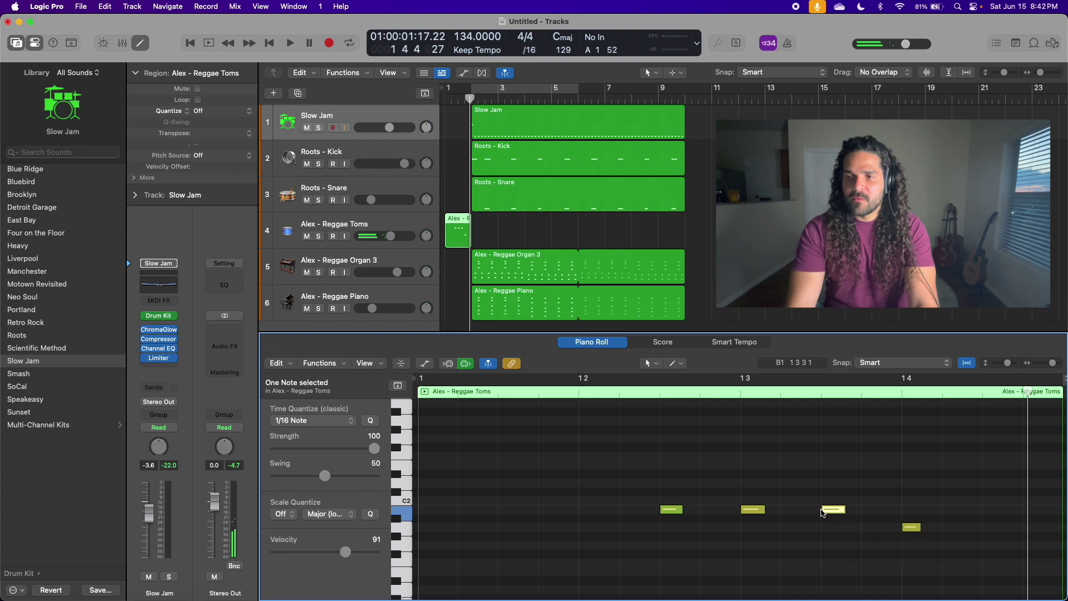
key("space")
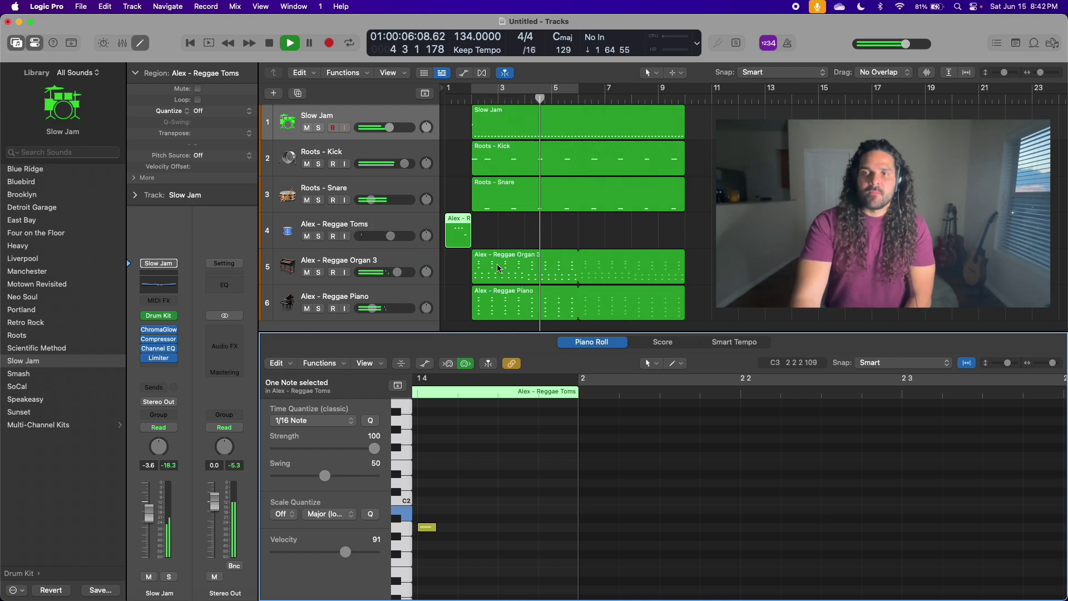
- Set the cycle range from bar 2 to bar 10, hide the Piano Roll and stop playback
left_click_drag(477, 92, 684, 93)
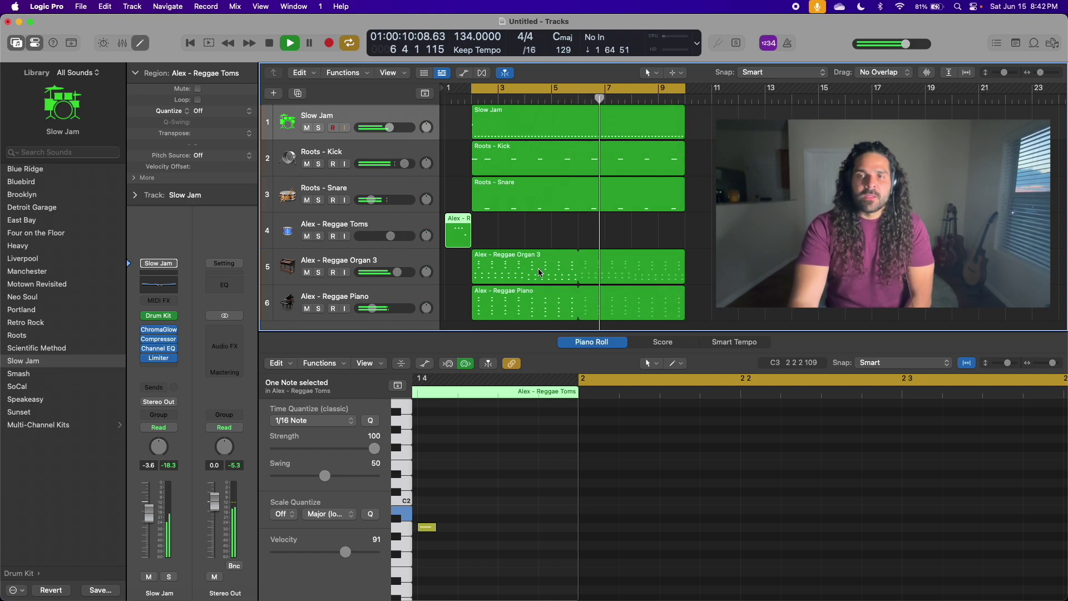
key("e")
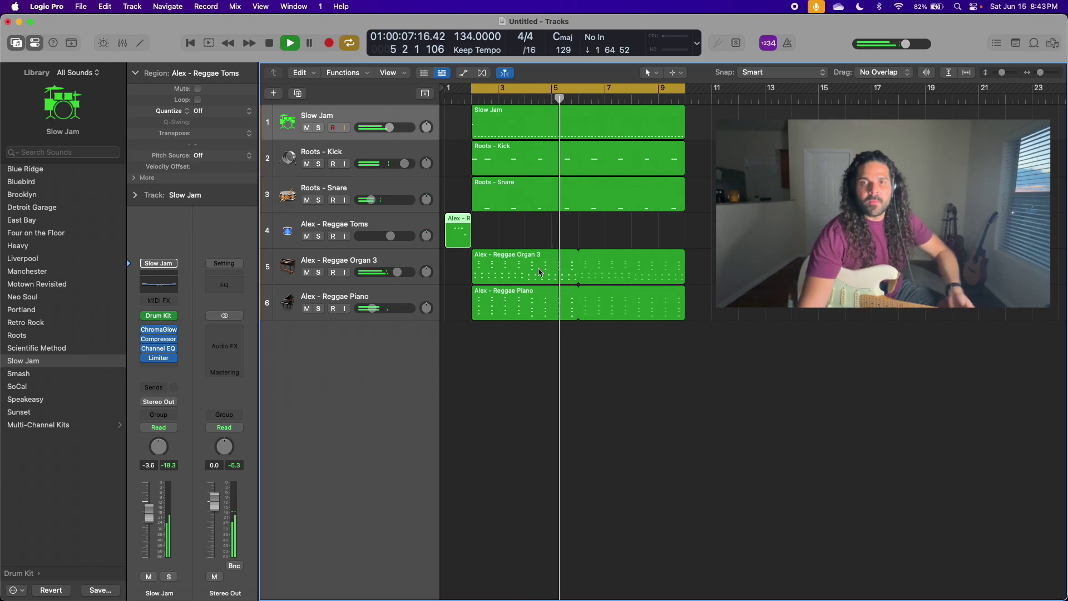
key("space")
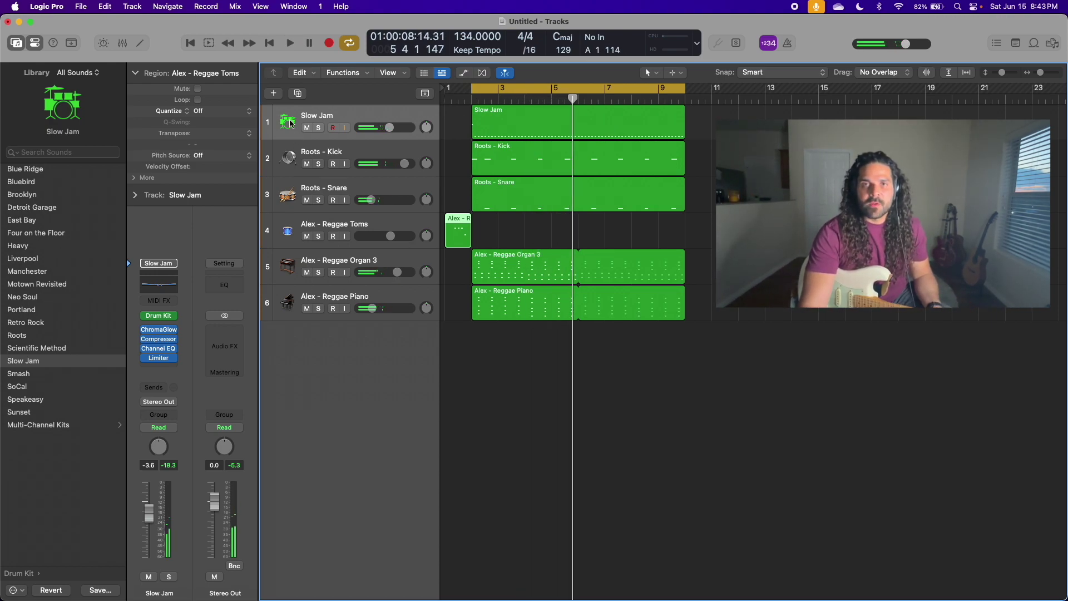
- Create a guitar audio track on Input 2 with the Strat - Reggae 01 setting and move it below the Reggae Piano track
left_click(275, 95)
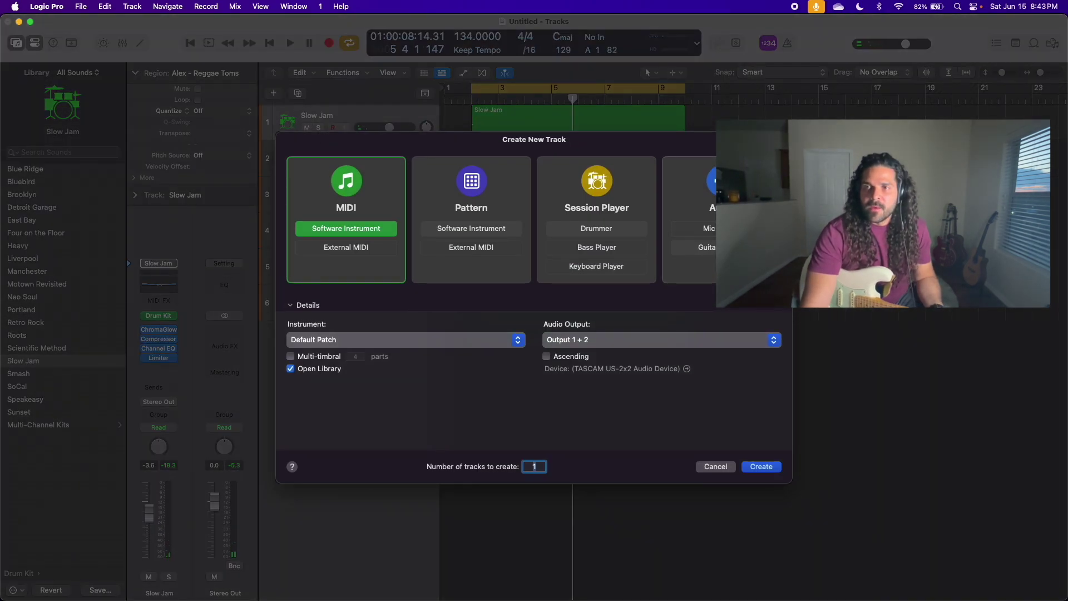
left_click(700, 248)
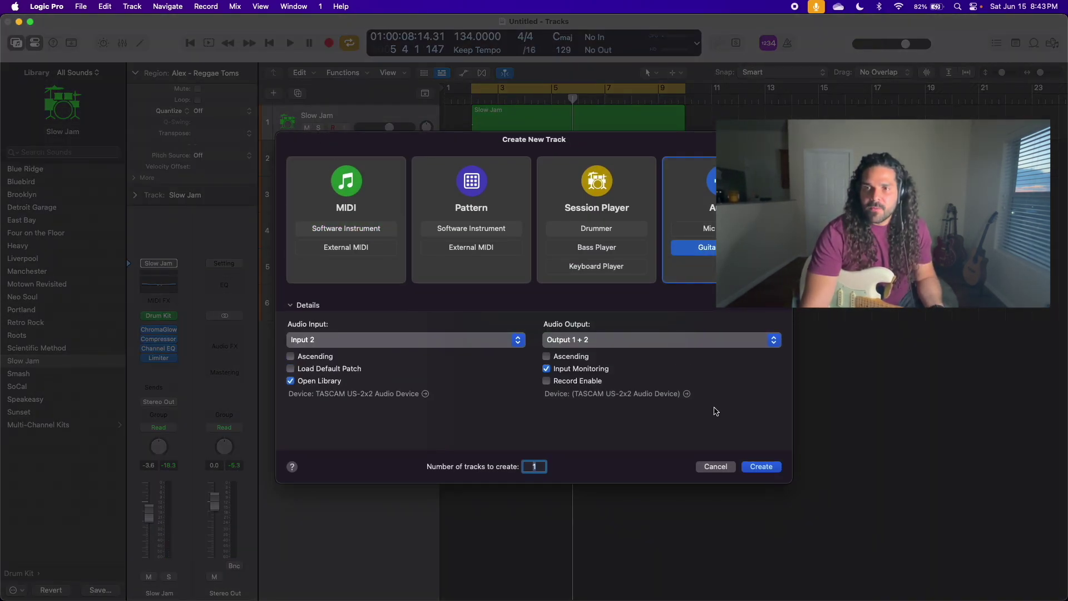
left_click(761, 467)
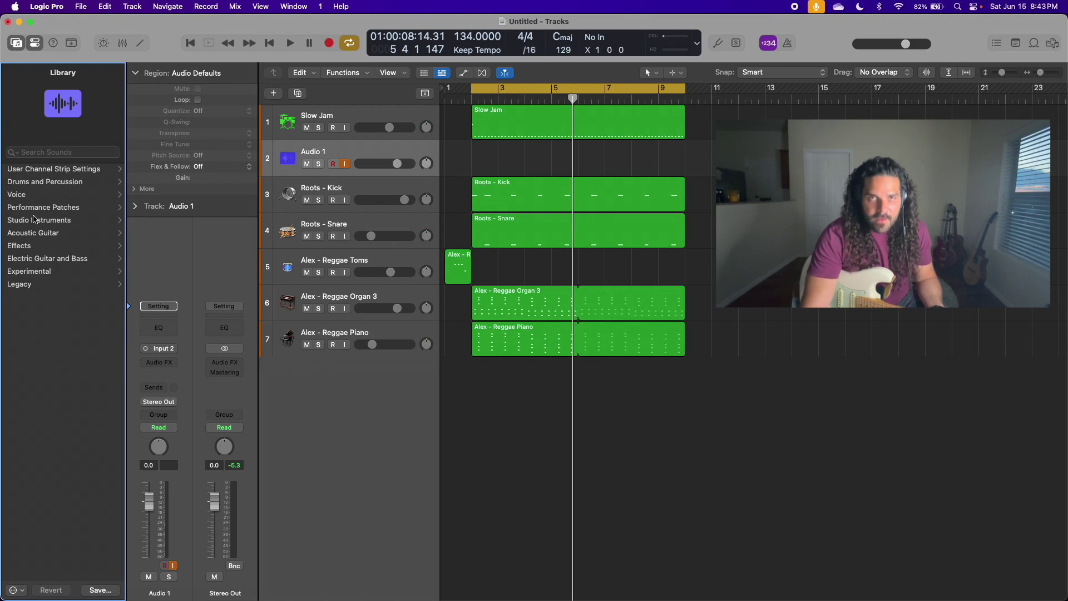
left_click(36, 169)
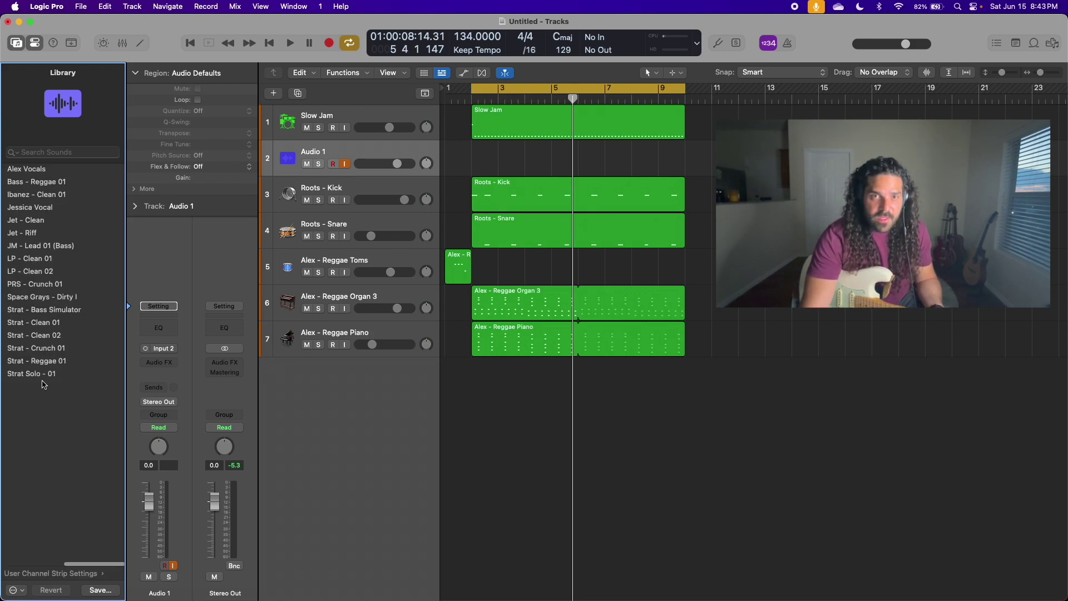
left_click(46, 361)
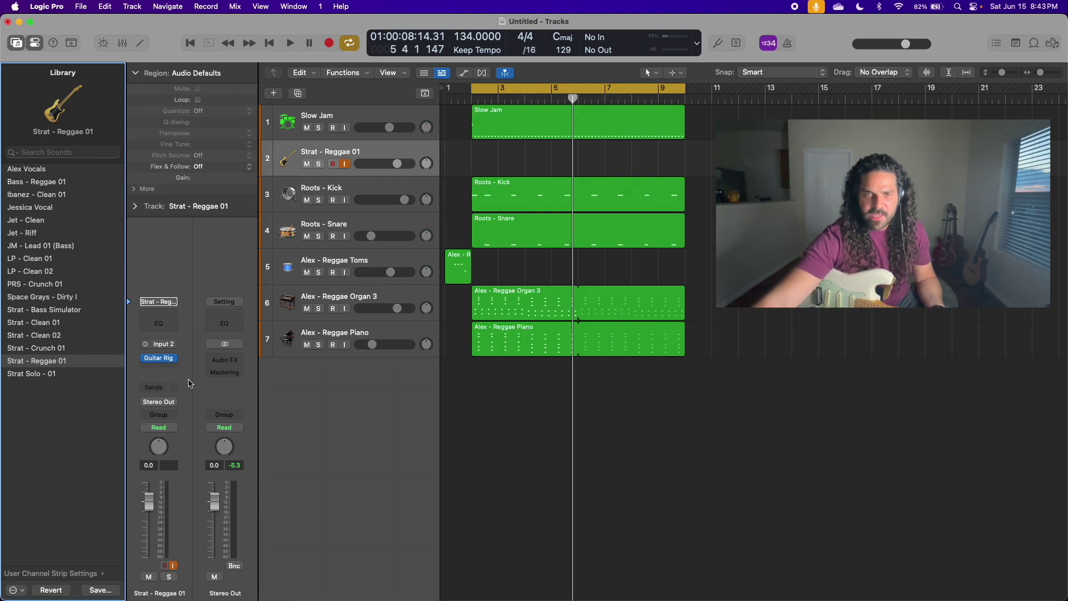
left_click_drag(303, 140, 222, 368)
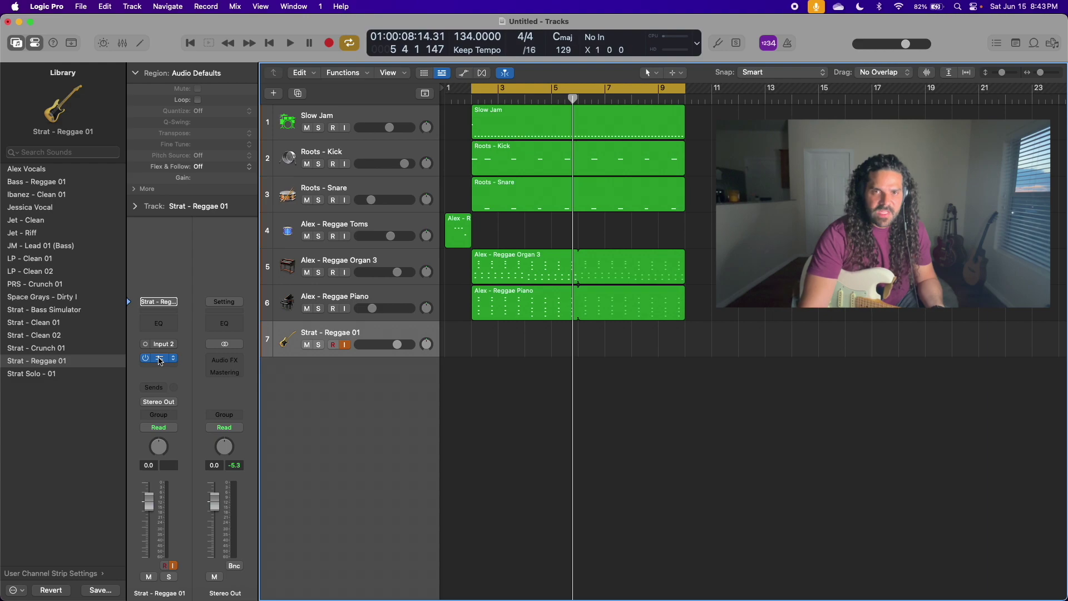
- Review the Guitar Rig 6 effects rack on the Strat - Reggae 01 track and close it
left_click(159, 359)
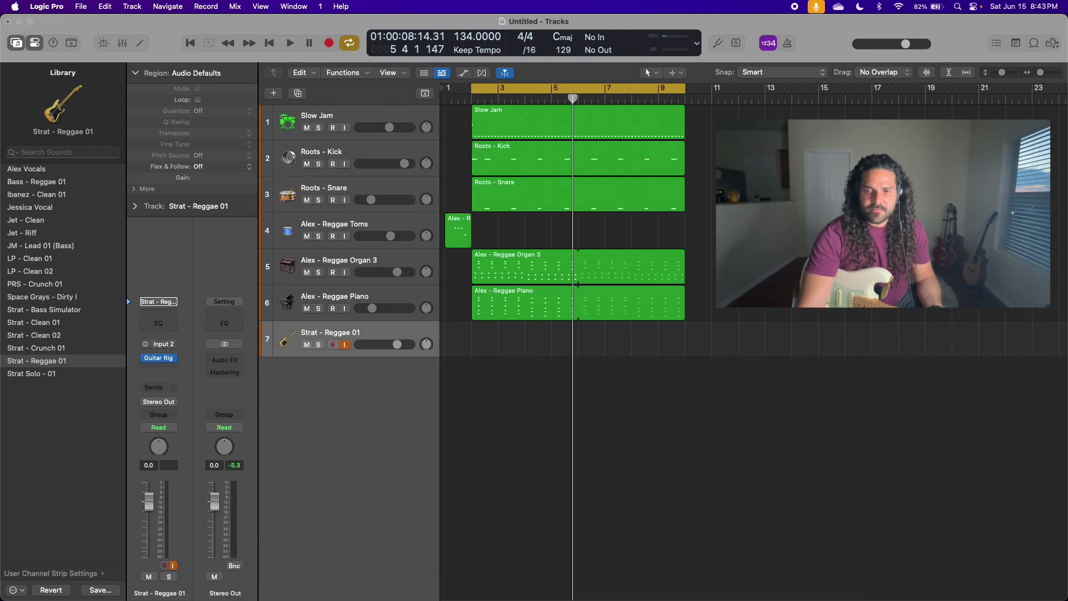
left_click_drag(434, 598, 281, 71)
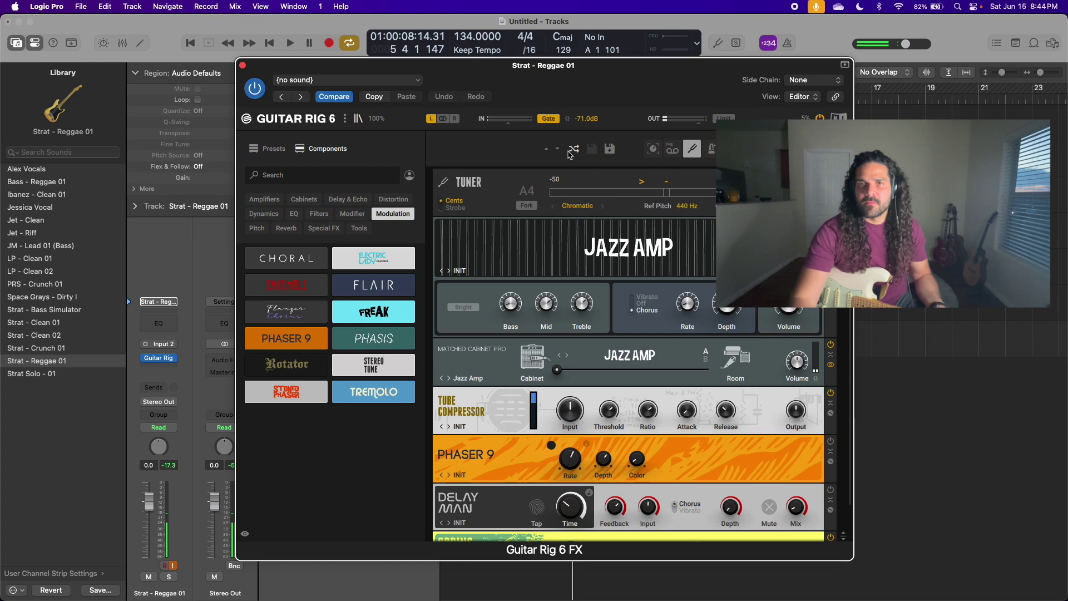
left_click(243, 65)
key("r")
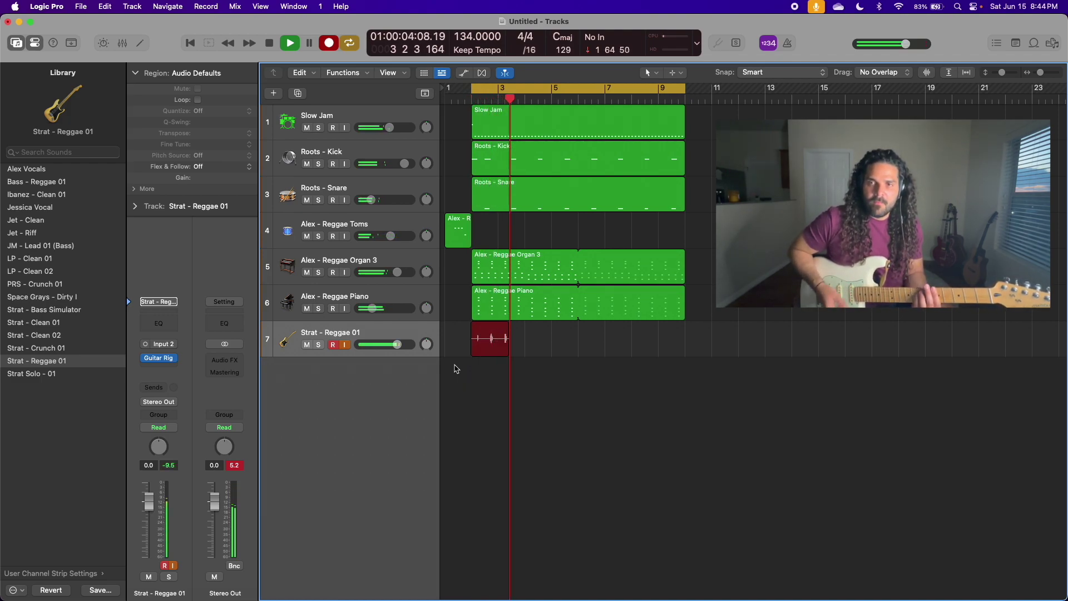
key("space")
key("super+z")
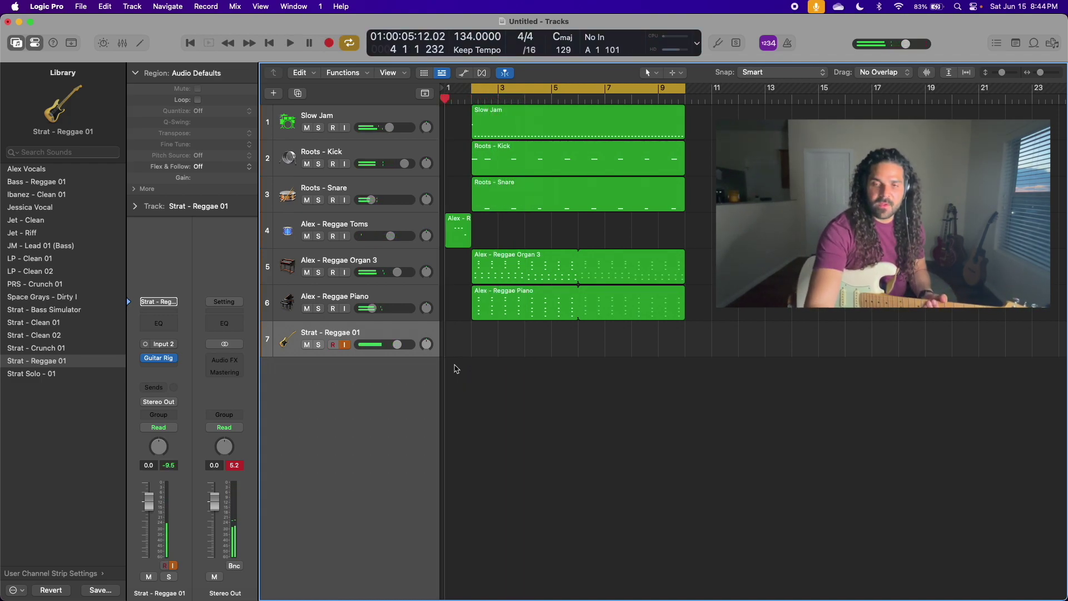
- Record a guitar take over bars 2 to 10 and set the Strat - Reggae 01 track's volume to -8.0 dB and pan to about +26
key("r")
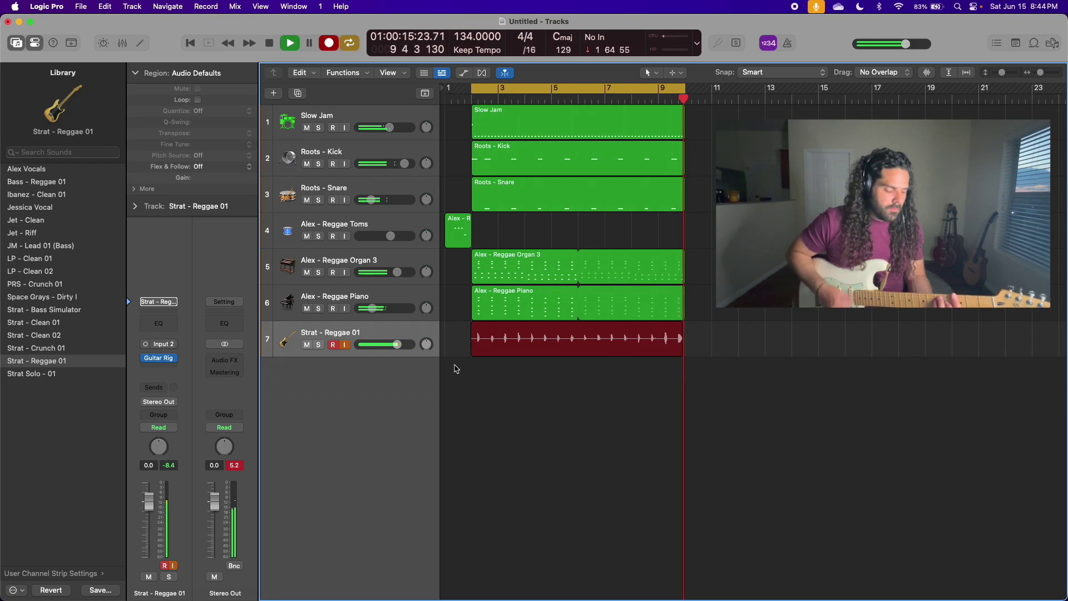
left_click_drag(397, 345, 431, 333)
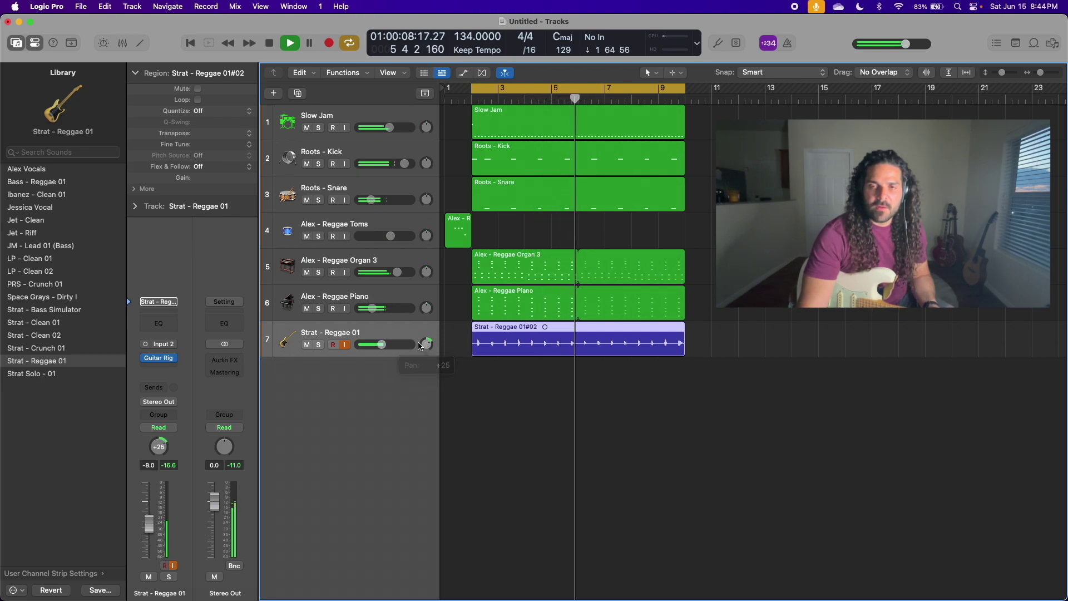
- Duplicate the Strat - Reggae 01 track, panning the copy to -25 and the original to +25
key("super+d")
left_click_drag(426, 380, 426, 392)
left_click(429, 346)
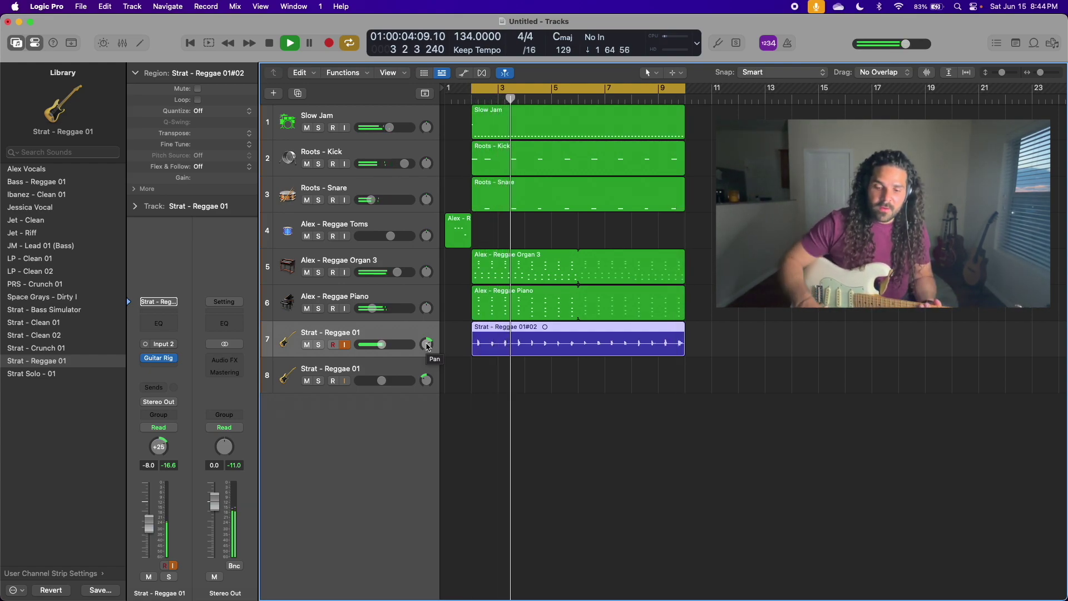
key("space")
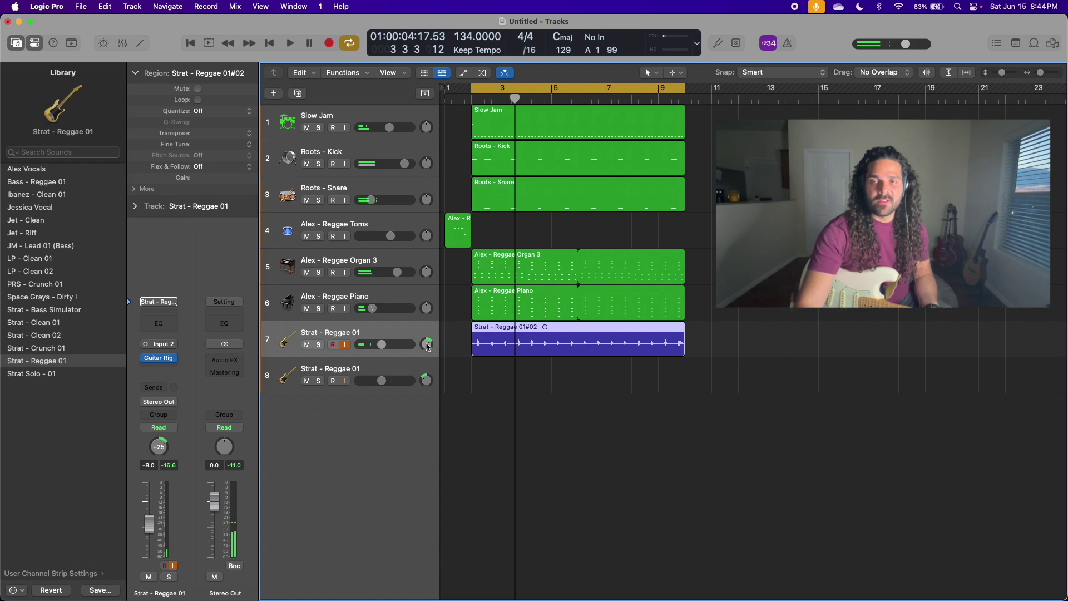
- Play the cycle to rehearse the second guitar part, select the duplicated Strat track and return to the start
key("space")
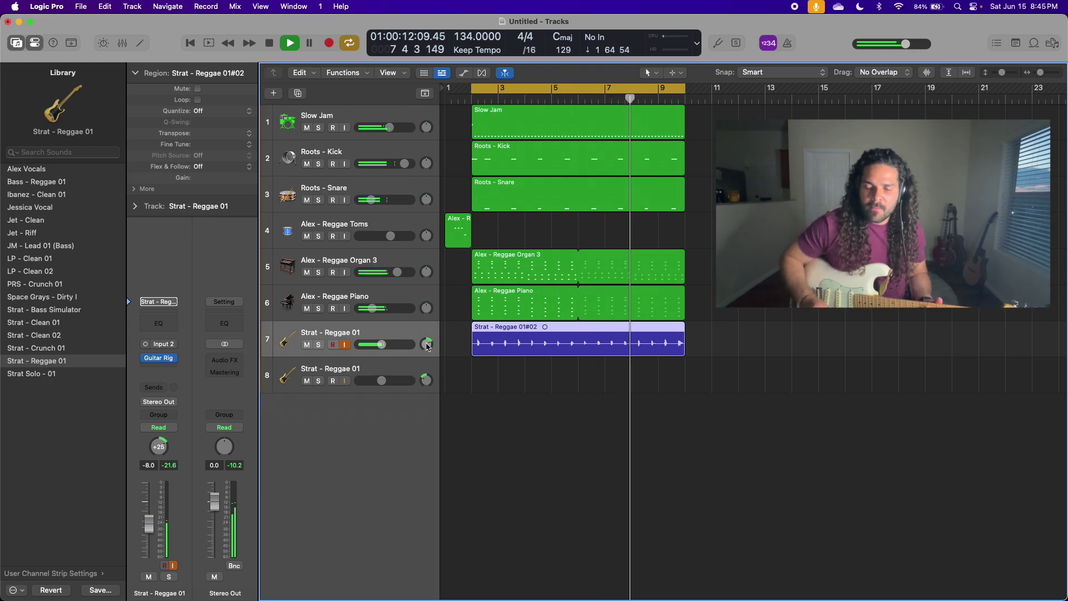
key("space")
left_click(407, 367)
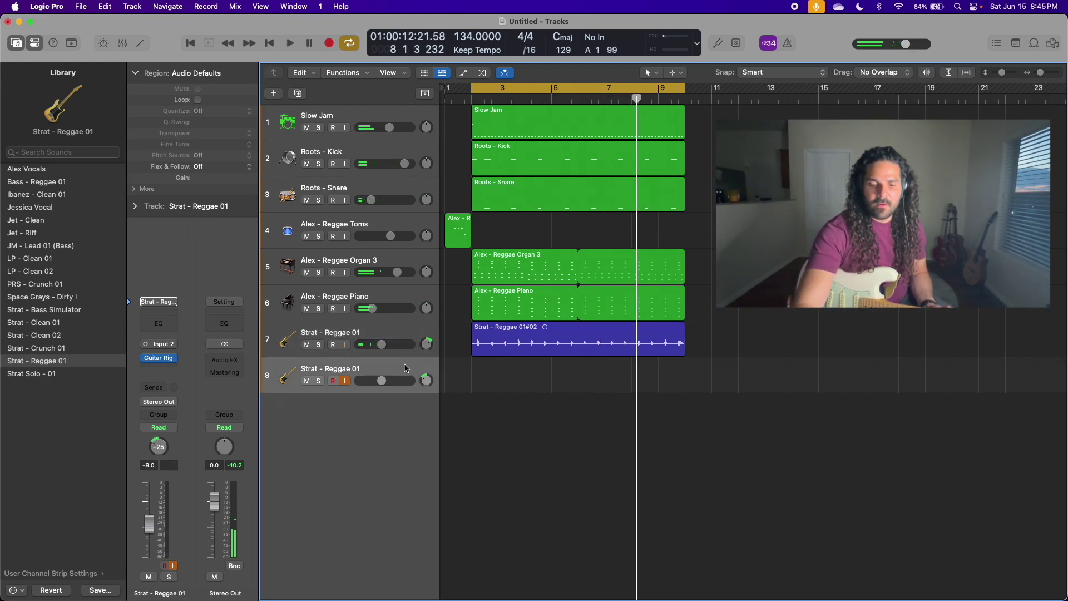
key("Return")
key("r")
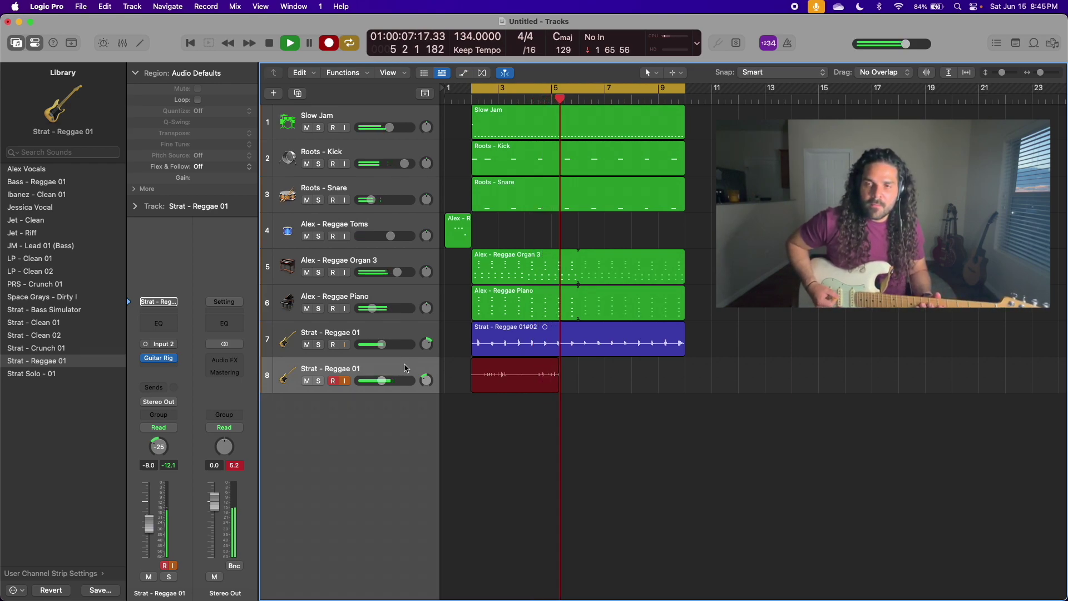
key("space")
key("super+z")
key("r")
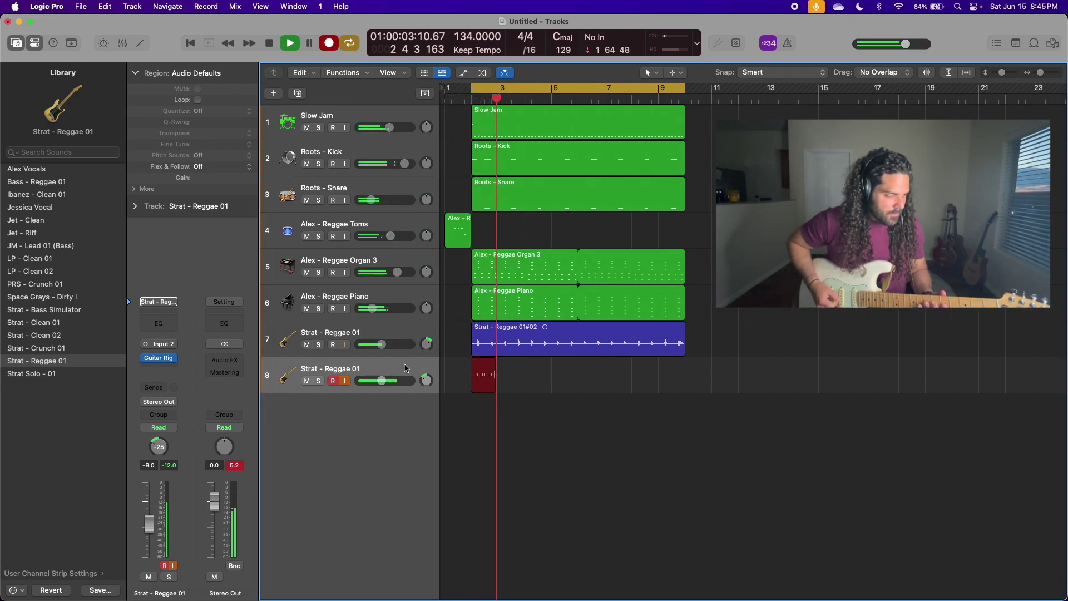
key("space")
key("super+z")
key("r")
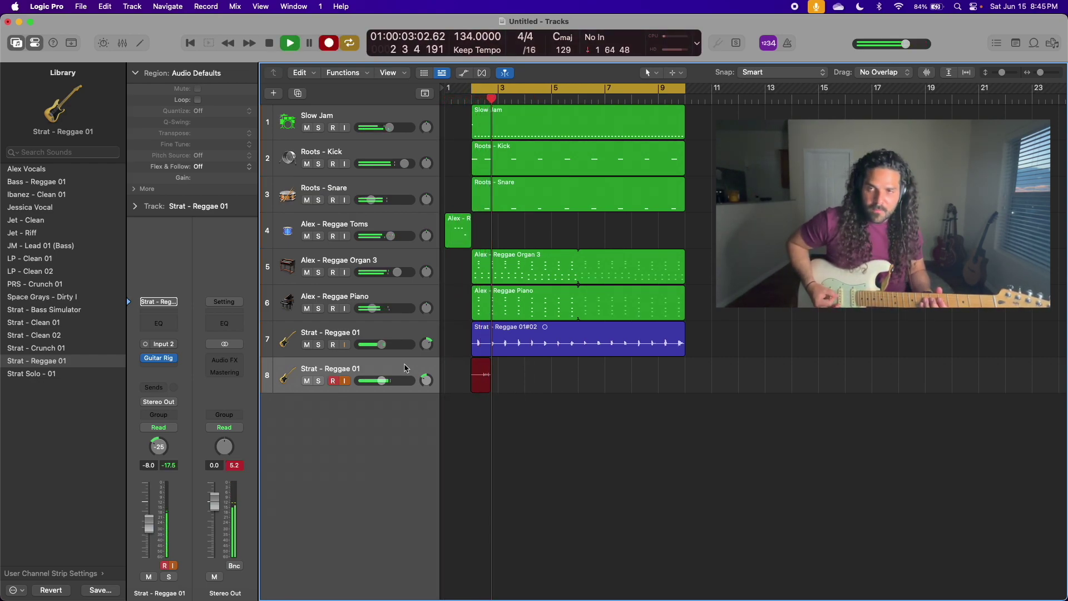
key("space")
key("super+z")
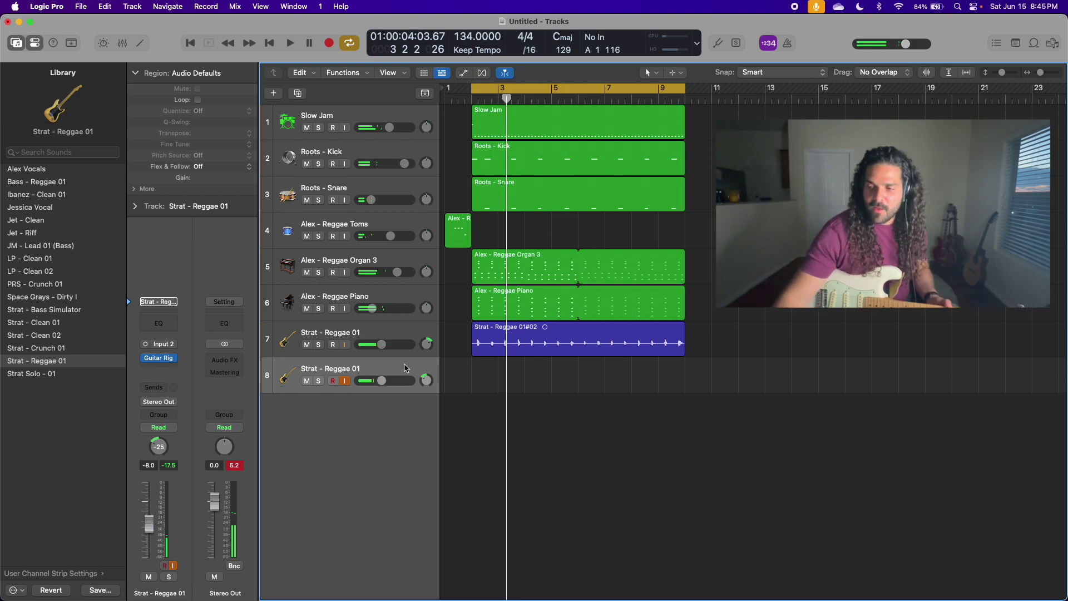
- Record the second guitar take over bars 2 to 10 on the duplicated Strat - Reggae 01 track
key("r")
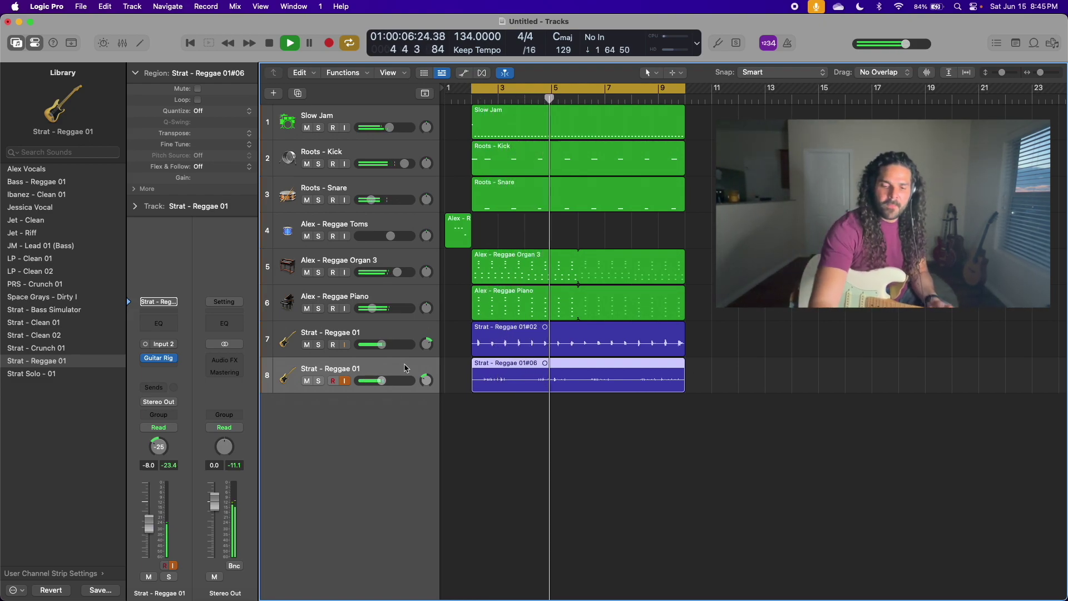
- Duplicate the second Strat - Reggae 01 track and load the Bass - Reggae 01 sound on the copy
key("super+d")
left_click_drag(426, 416, 426, 411)
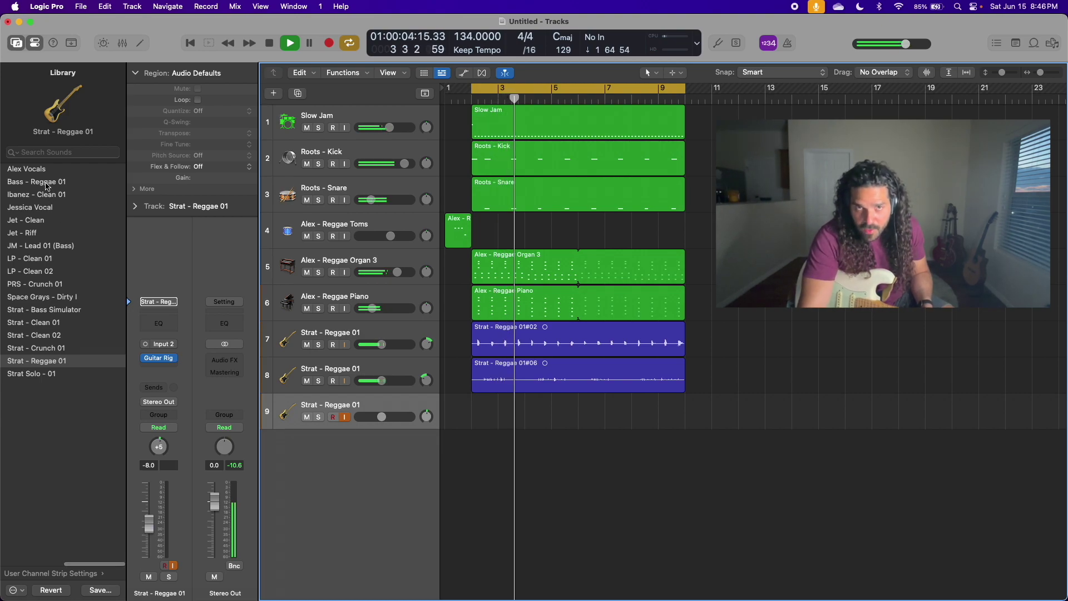
left_click(47, 182)
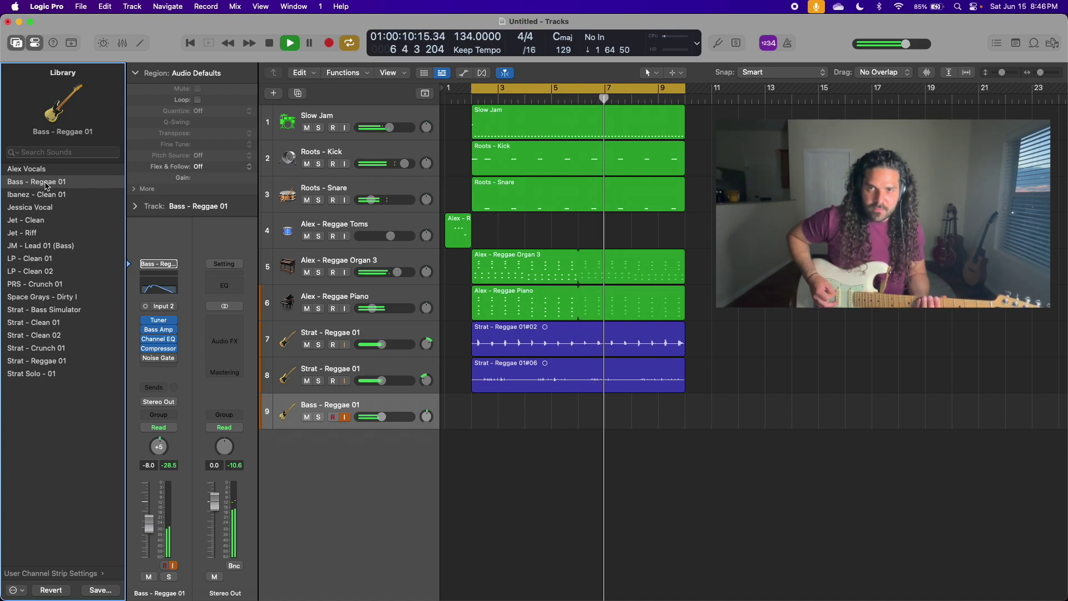
- Set the Bass - Reggae 01 track's volume to 1.0 dB, center its pan and move it directly below the piano track
left_click_drag(381, 416, 396, 416)
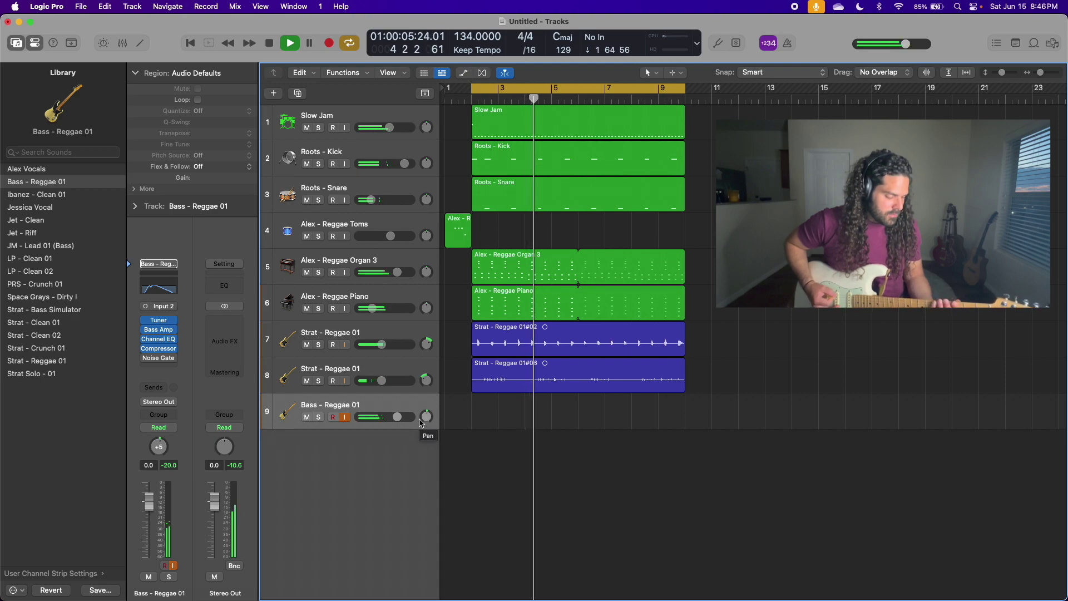
key("space")
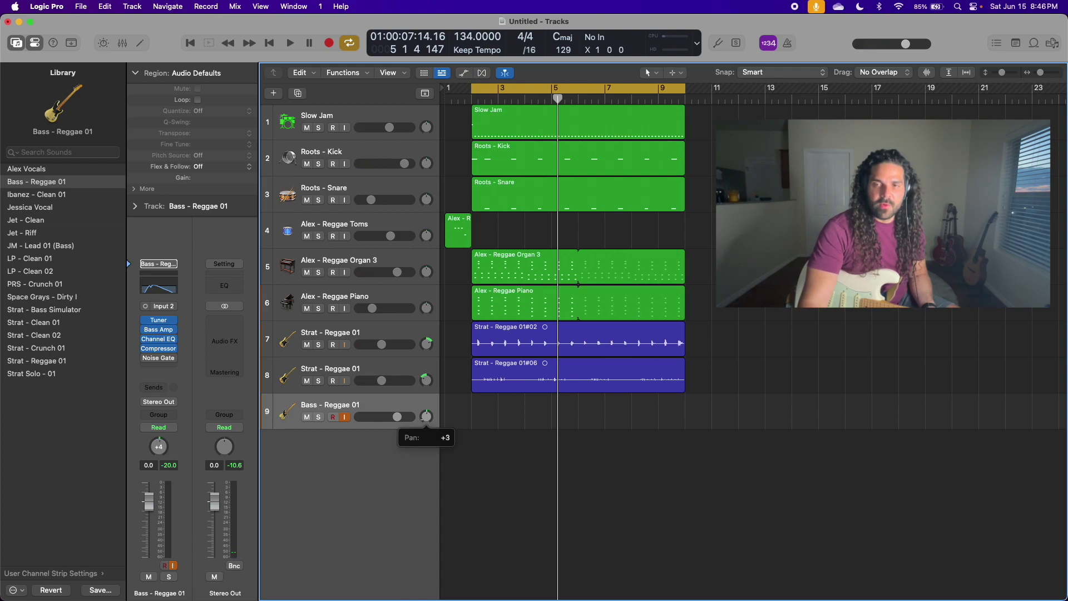
left_click_drag(398, 421, 399, 421)
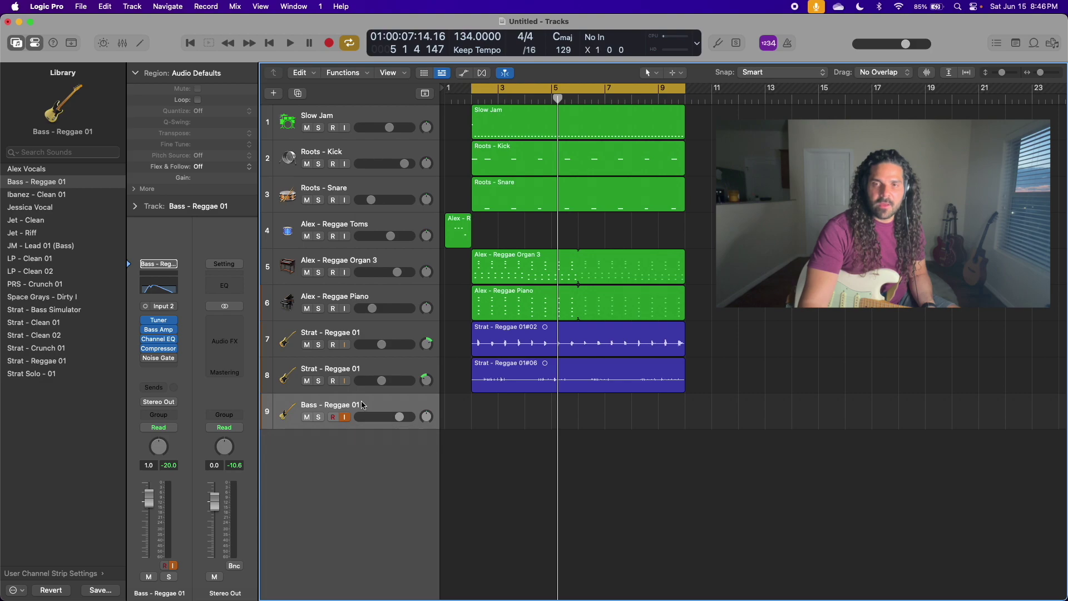
left_click_drag(362, 405, 357, 317)
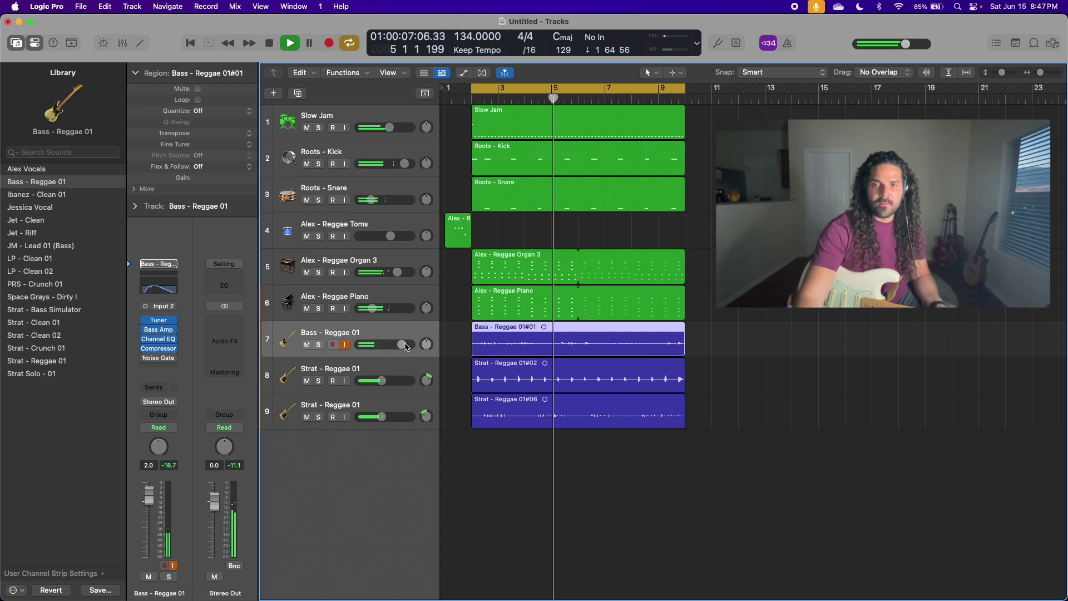
- Add a center-panned track below the last Strat track, load the Strat Solo - 01 sound and play the cycle with it
left_click(364, 404)
double_click(377, 468)
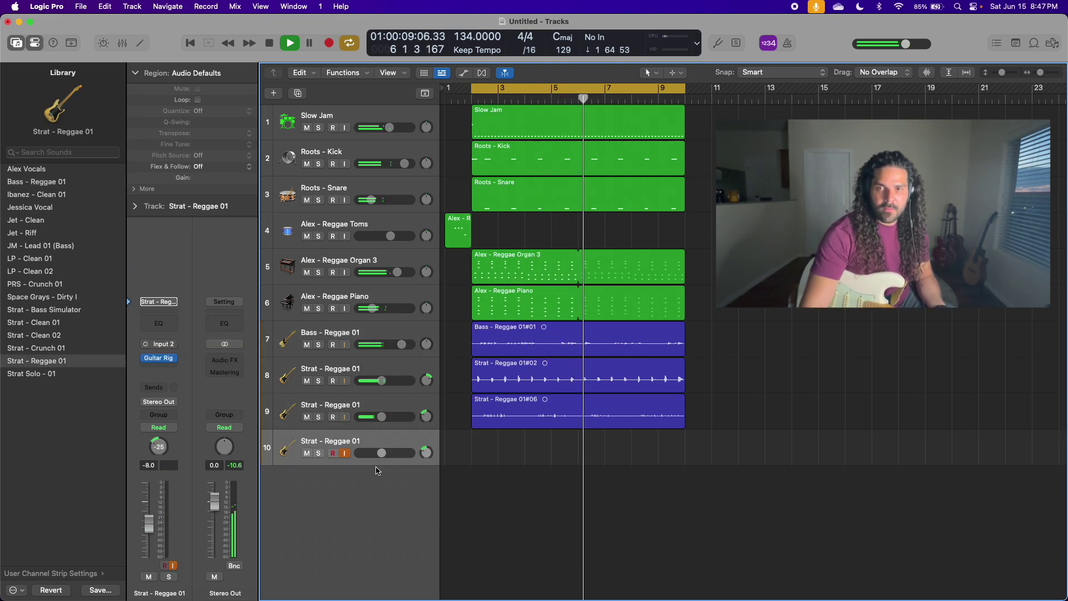
left_click_drag(426, 452, 426, 455)
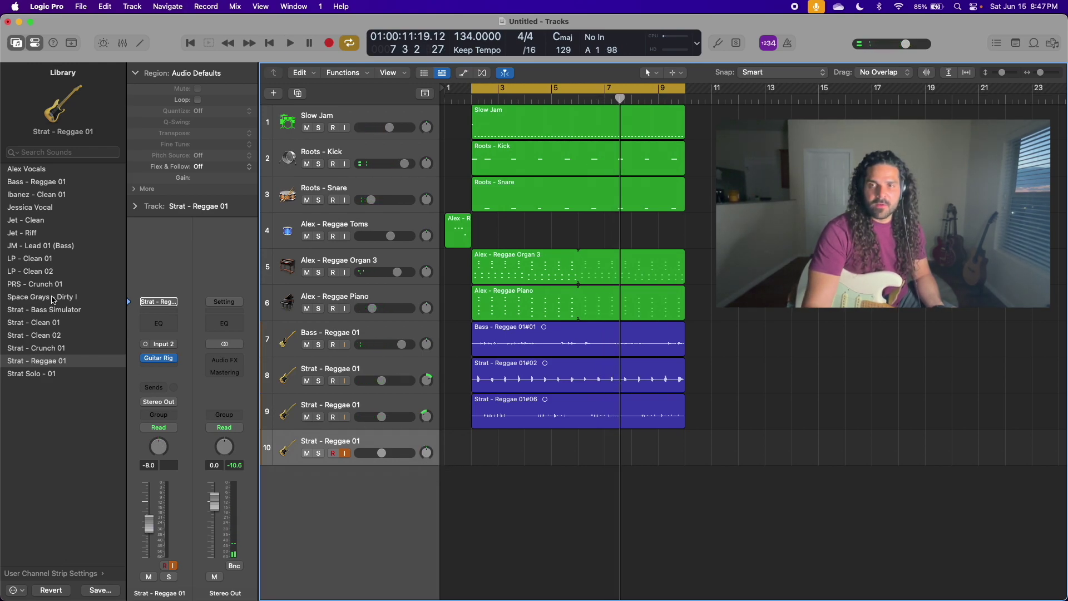
left_click(24, 374)
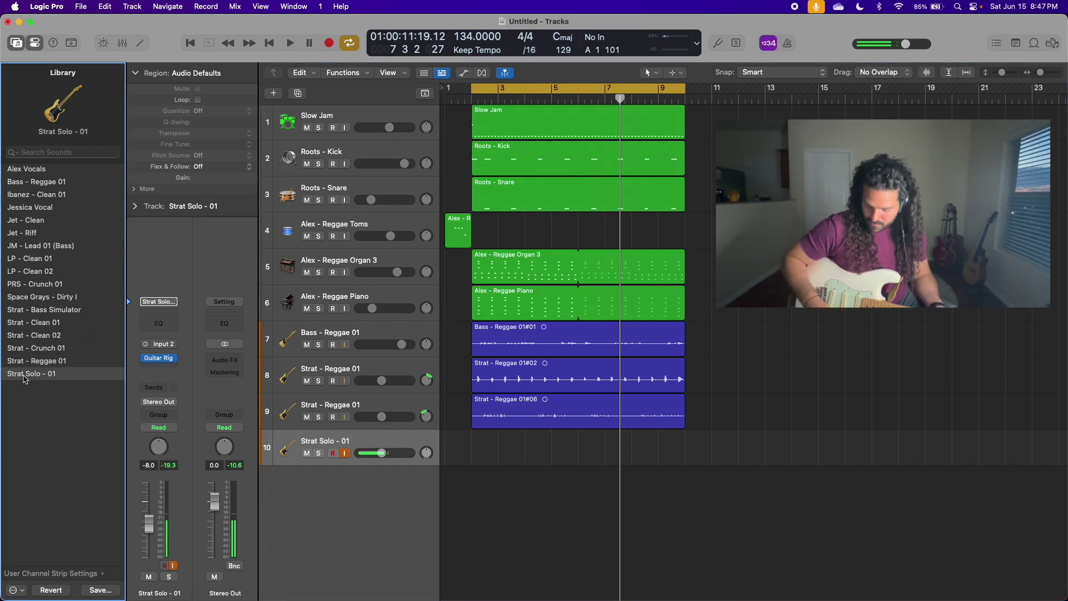
key("space")
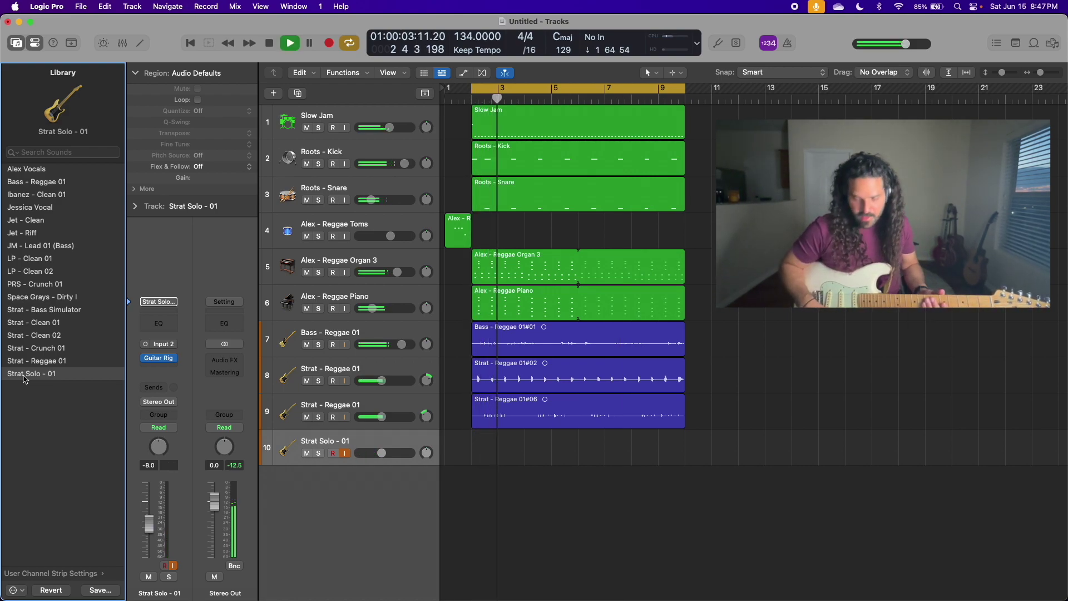